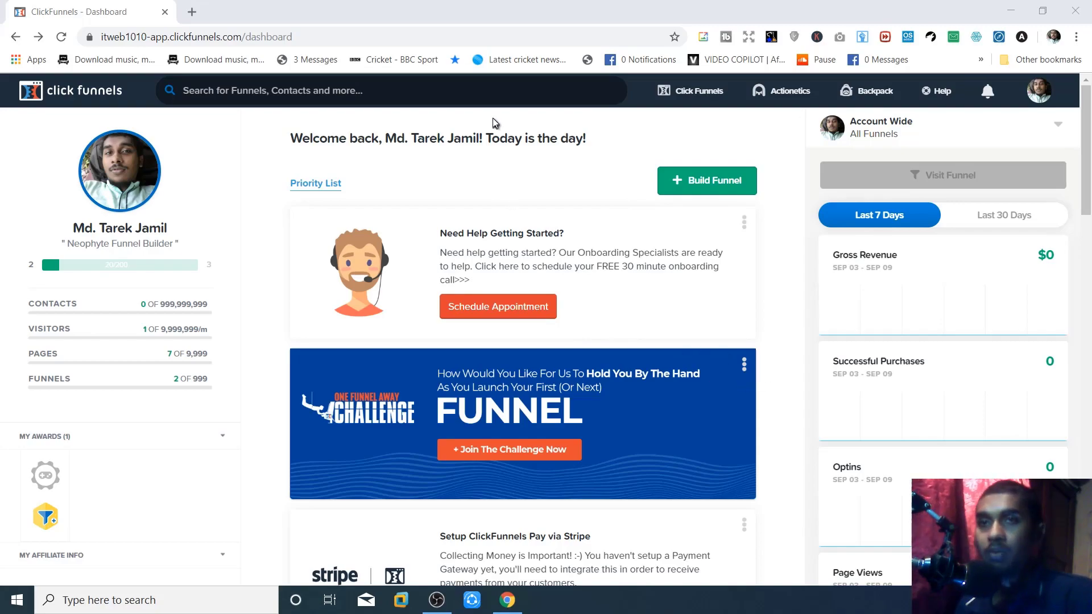
- Look over the dashboard stats (2 funnels, 7 pages, $0 revenue) and bring up the account menu
scroll(898, 428, down, 4)
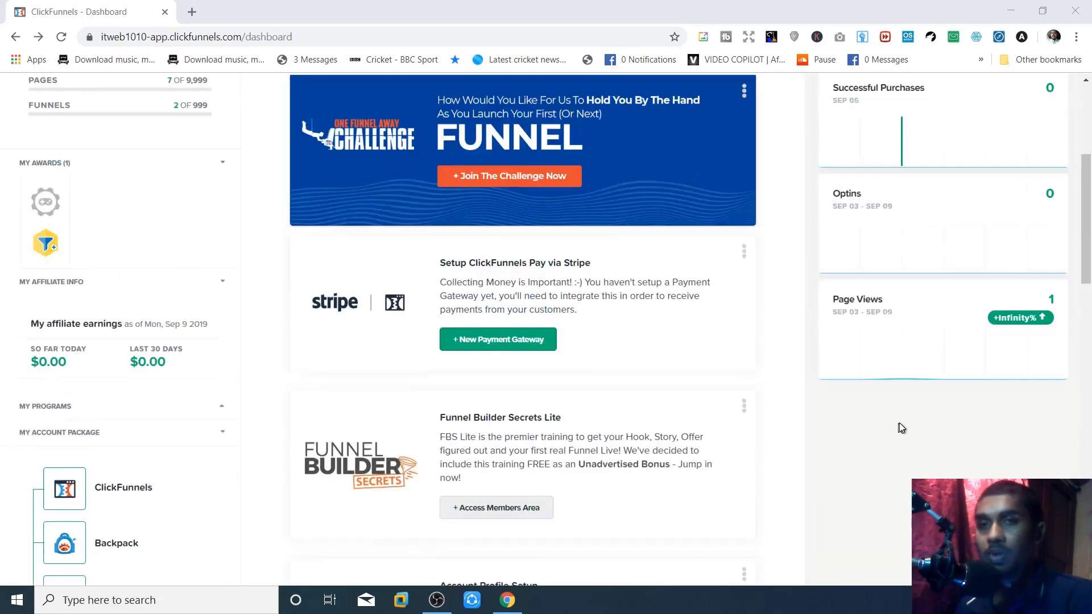
scroll(899, 422, up, 5)
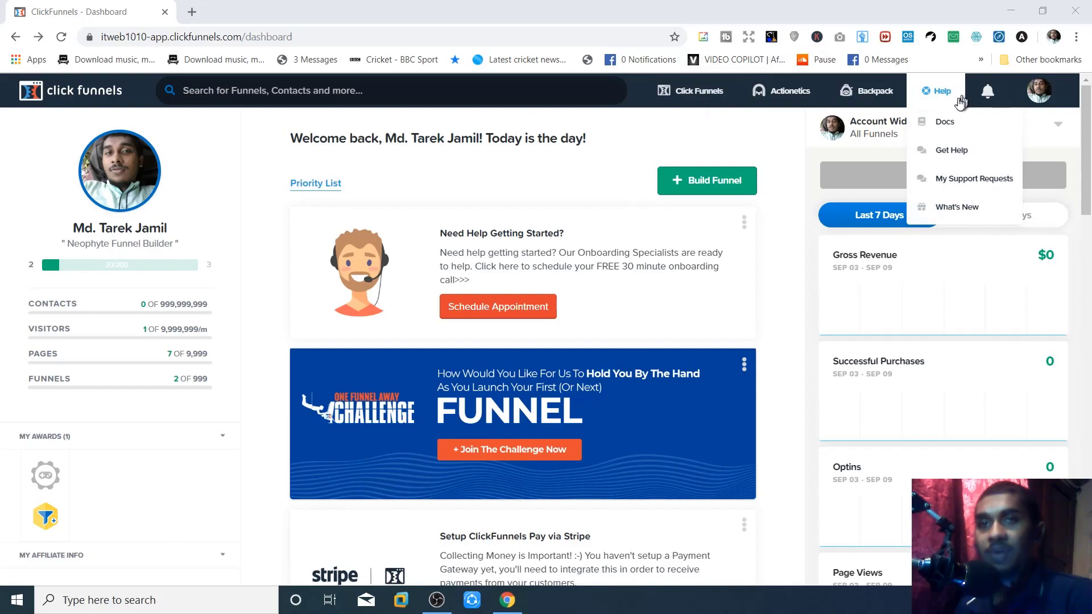
mouse_move(1040, 102)
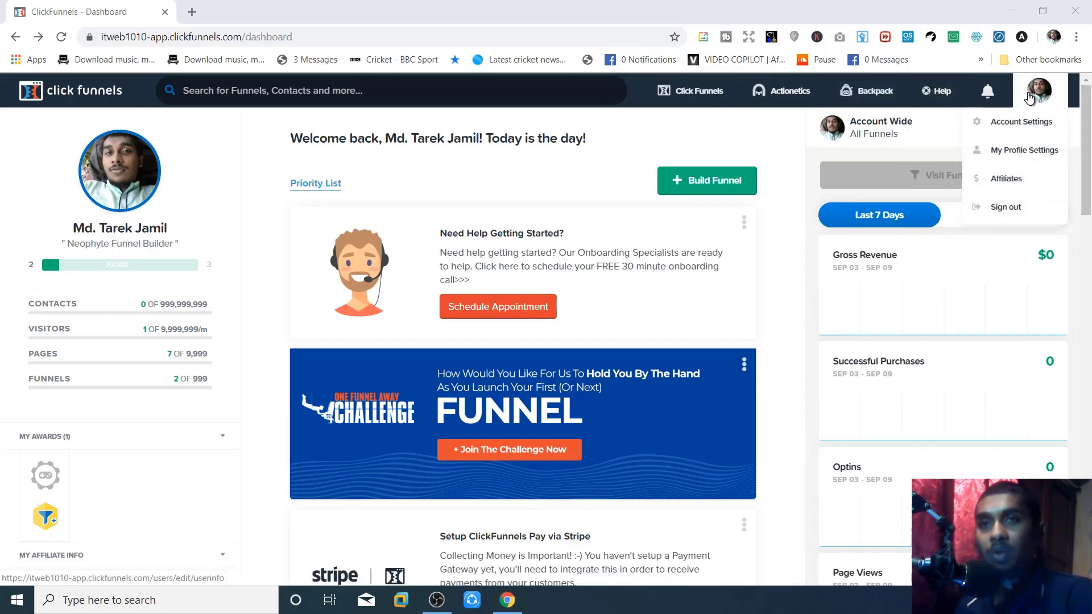
- Review the Account Details page in Account Settings, then move to Billing & Subscription
click(1017, 128)
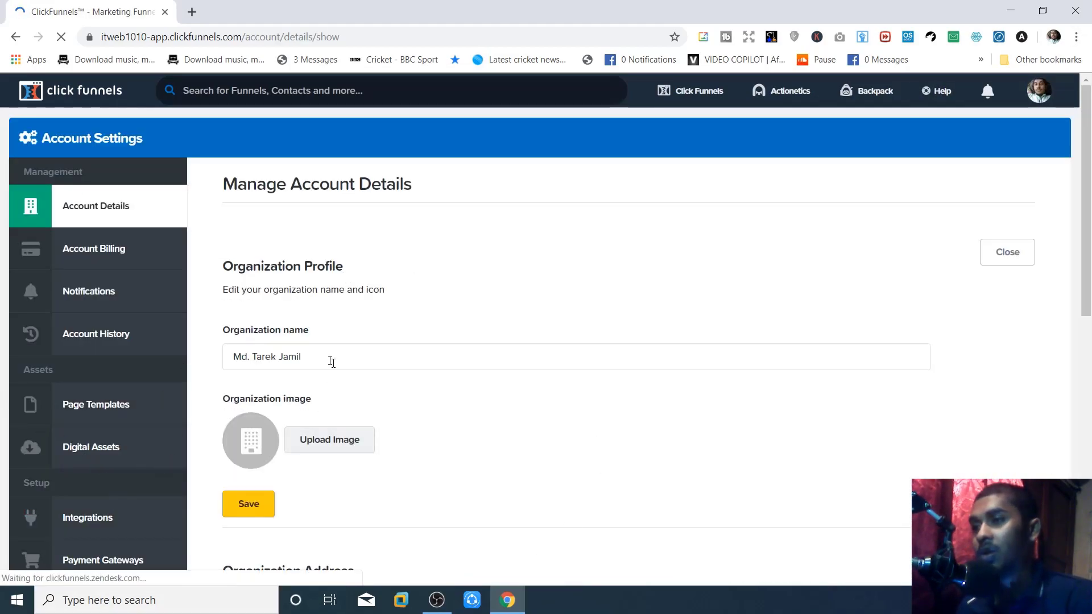
scroll(344, 273, down, 3)
scroll(343, 273, down, 4)
scroll(344, 273, up, 5)
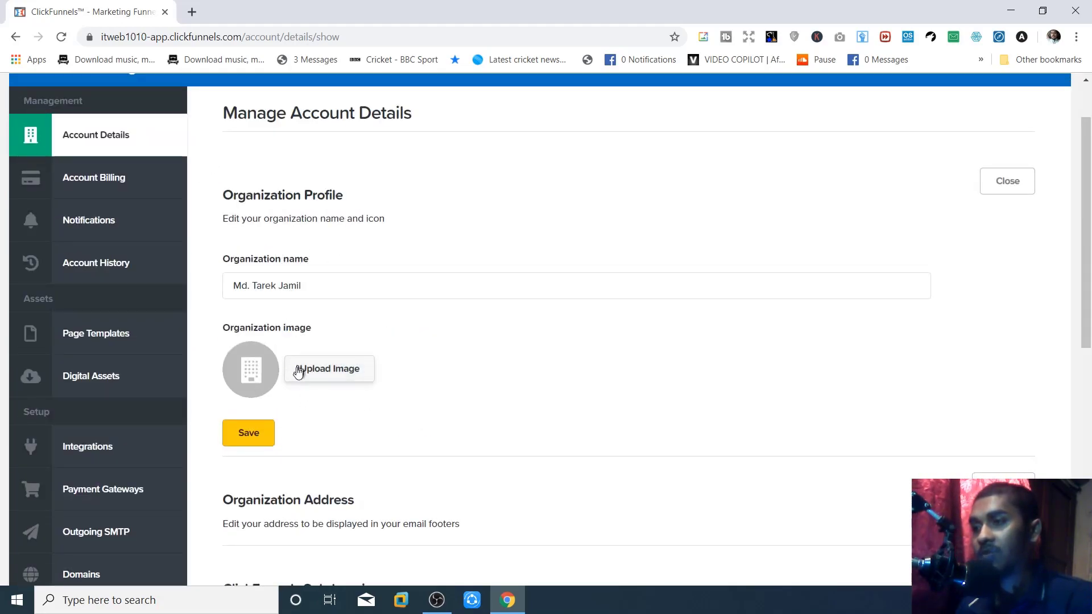
scroll(324, 418, down, 3)
scroll(334, 347, down, 2)
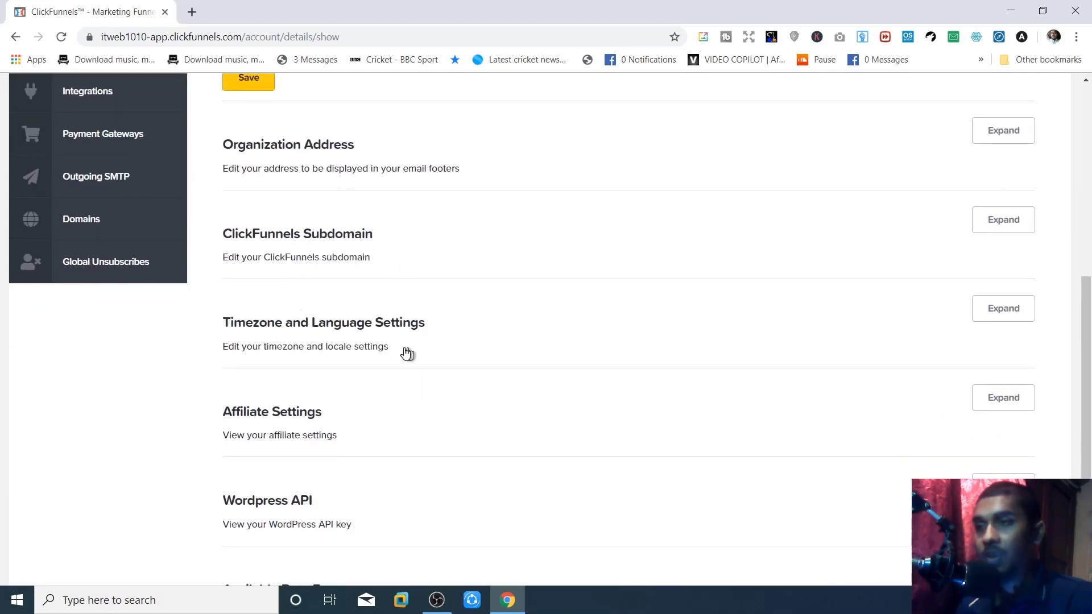
scroll(402, 348, down, 3)
scroll(398, 344, up, 3)
scroll(398, 345, up, 6)
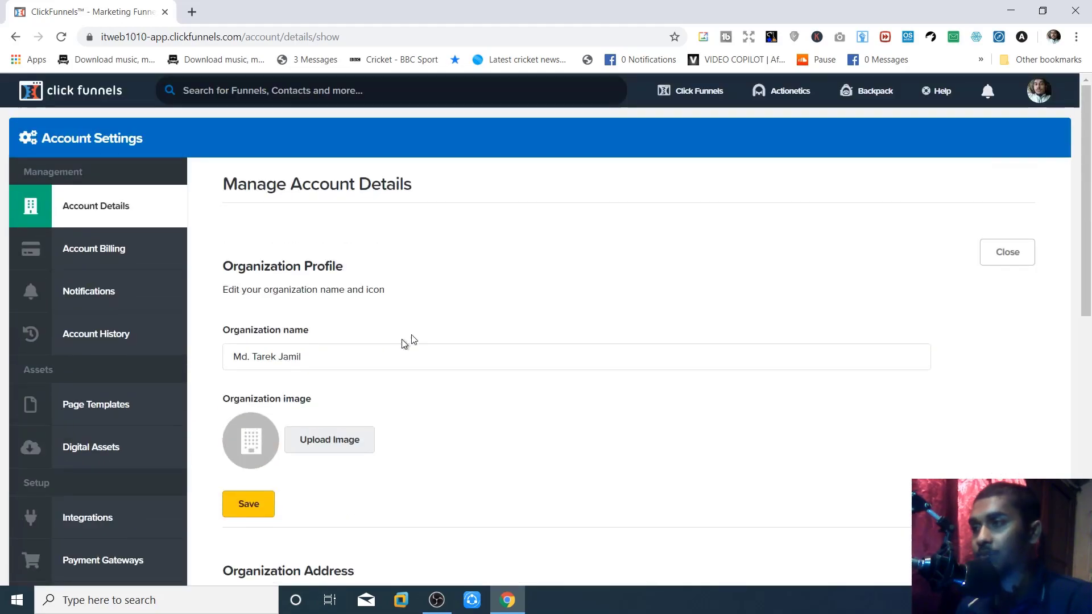
click(112, 257)
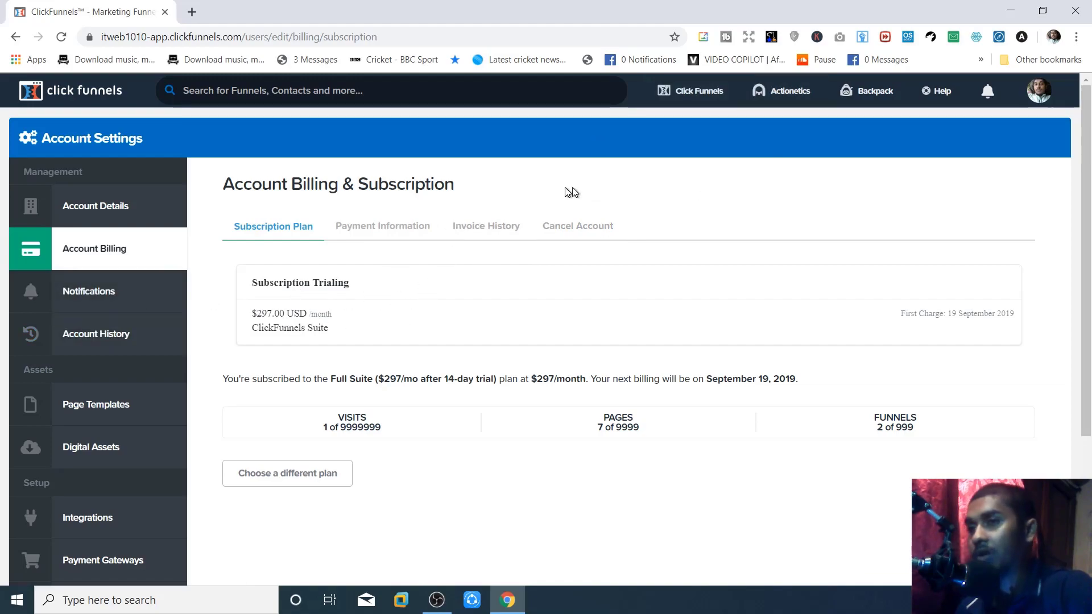
- View Notifications ('All caught up') and return to the billing and subscription page
click(113, 301)
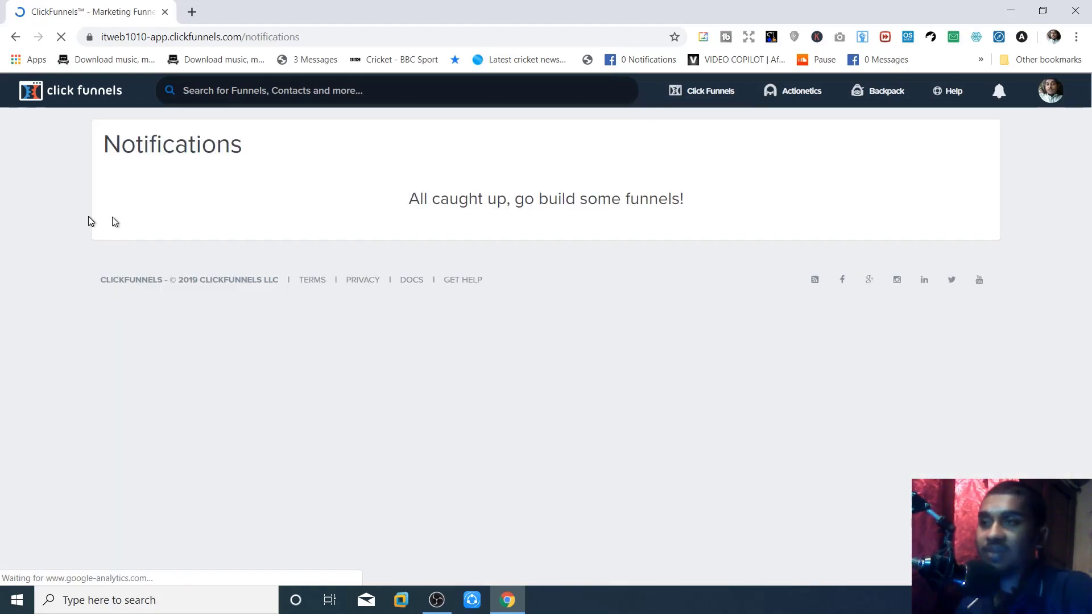
click(15, 38)
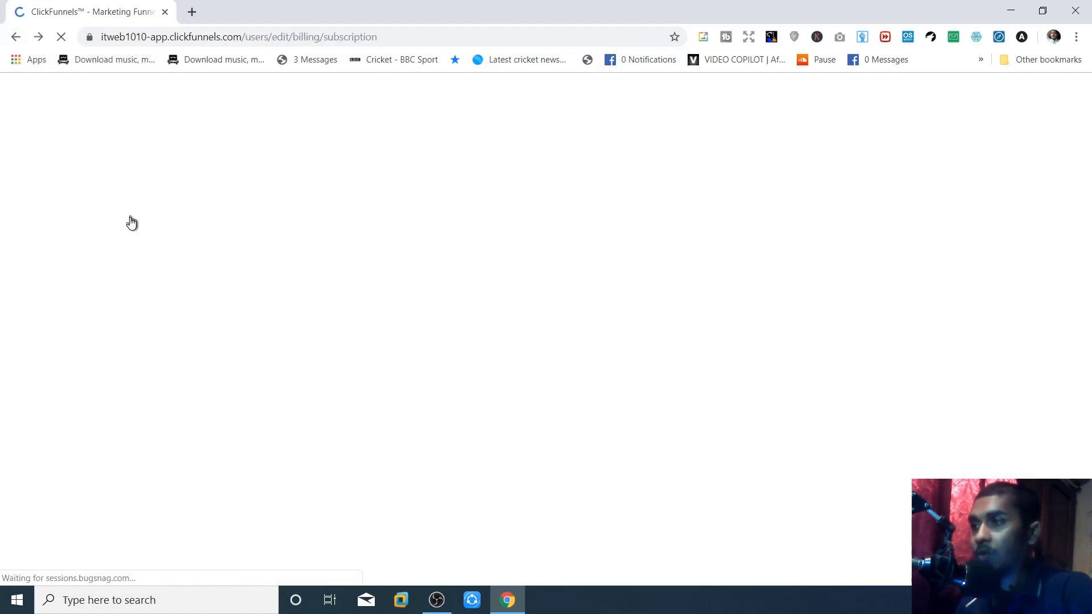
- Read through the Account History activity log
click(100, 340)
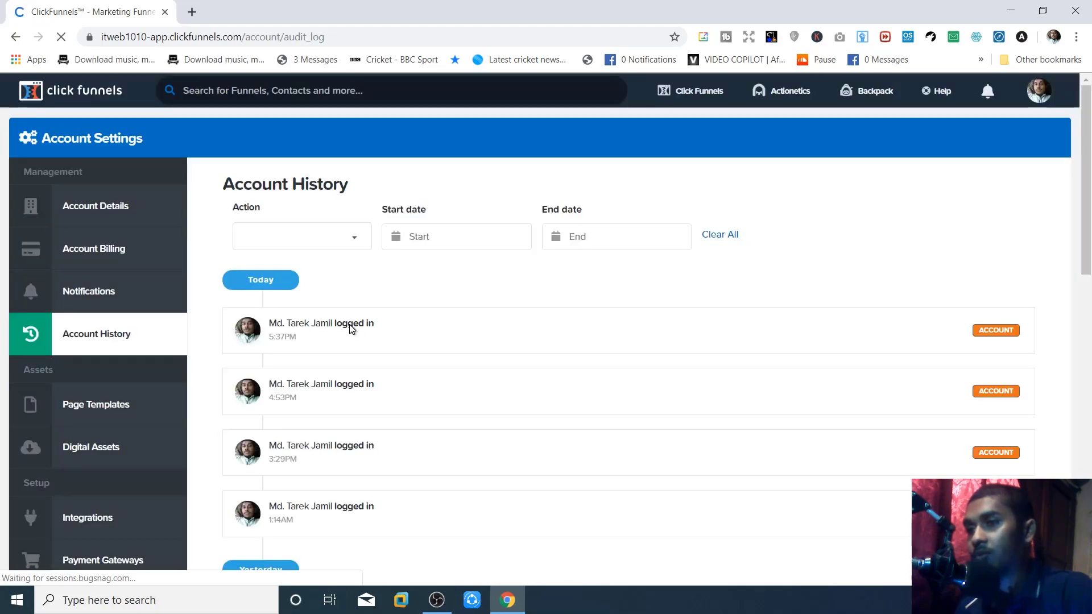
scroll(626, 368, down, 3)
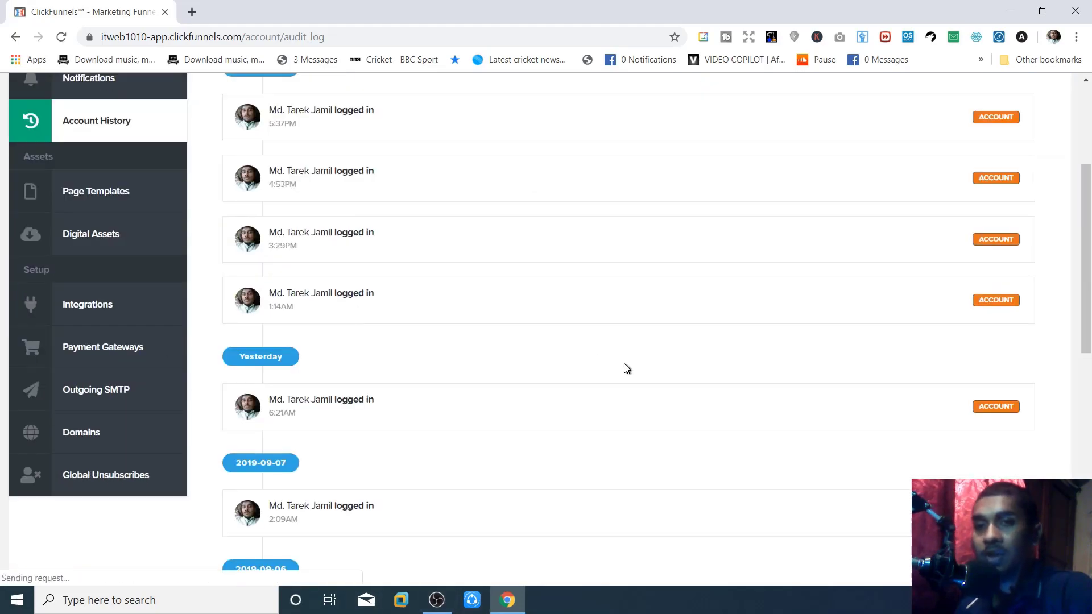
scroll(626, 368, down, 4)
scroll(625, 368, down, 4)
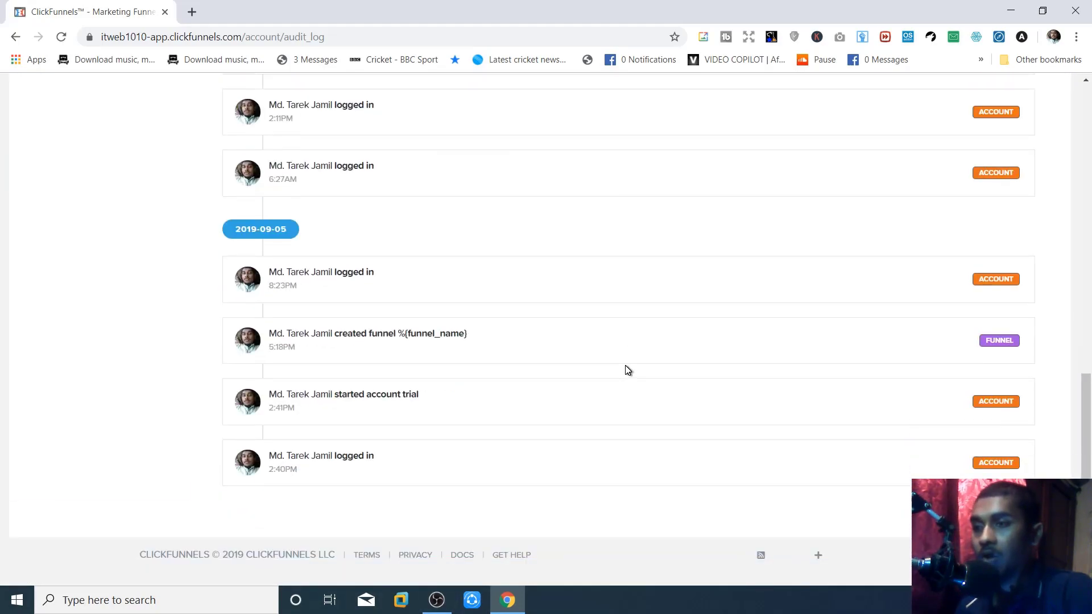
scroll(626, 367, up, 12)
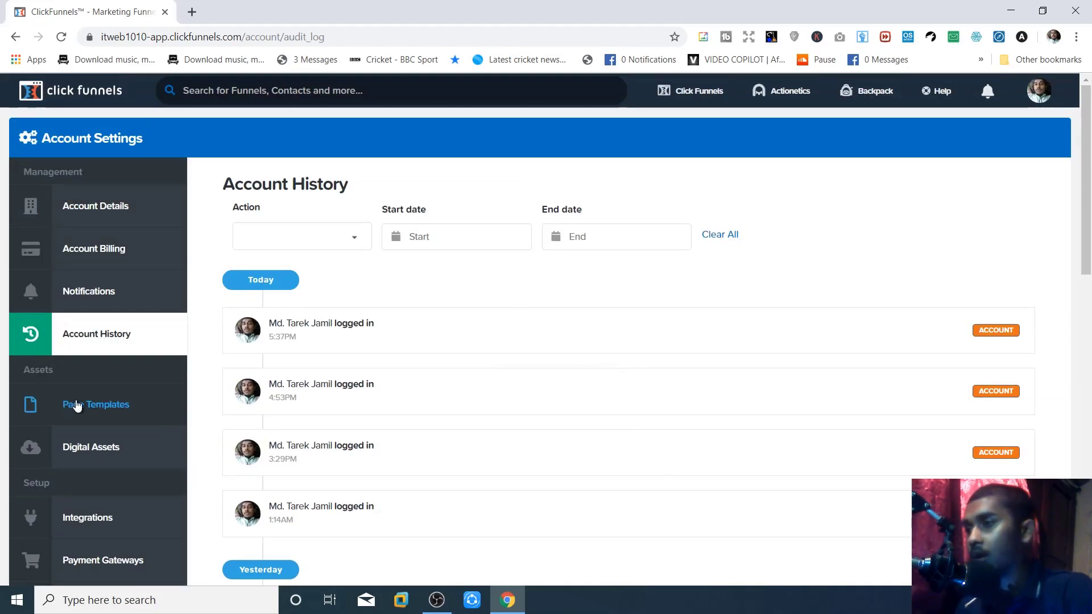
- View the custom Email Templates under Page Templates, which has none saved
click(156, 418)
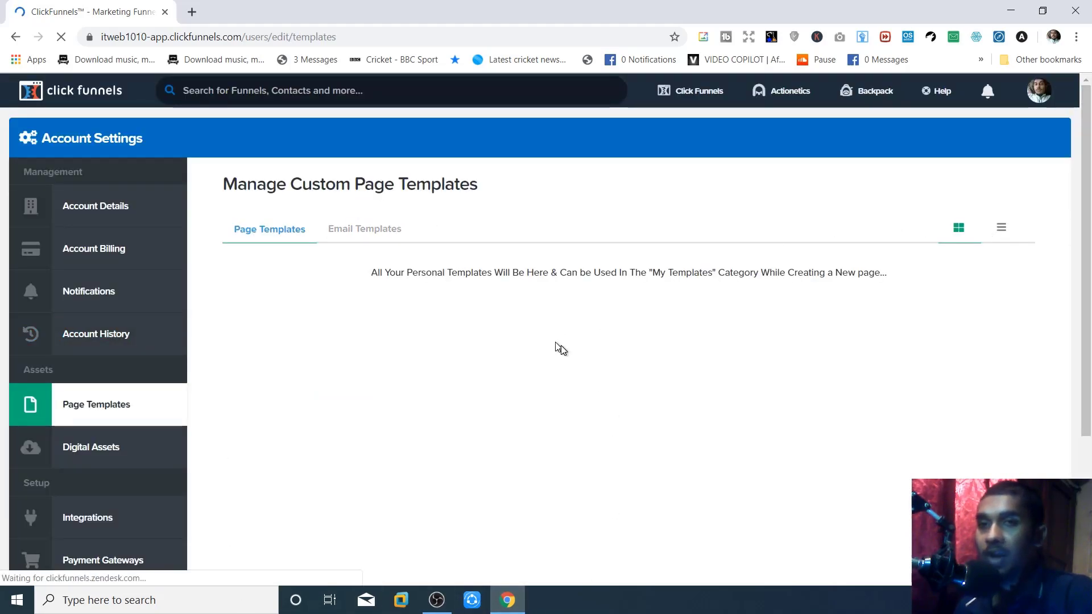
click(353, 233)
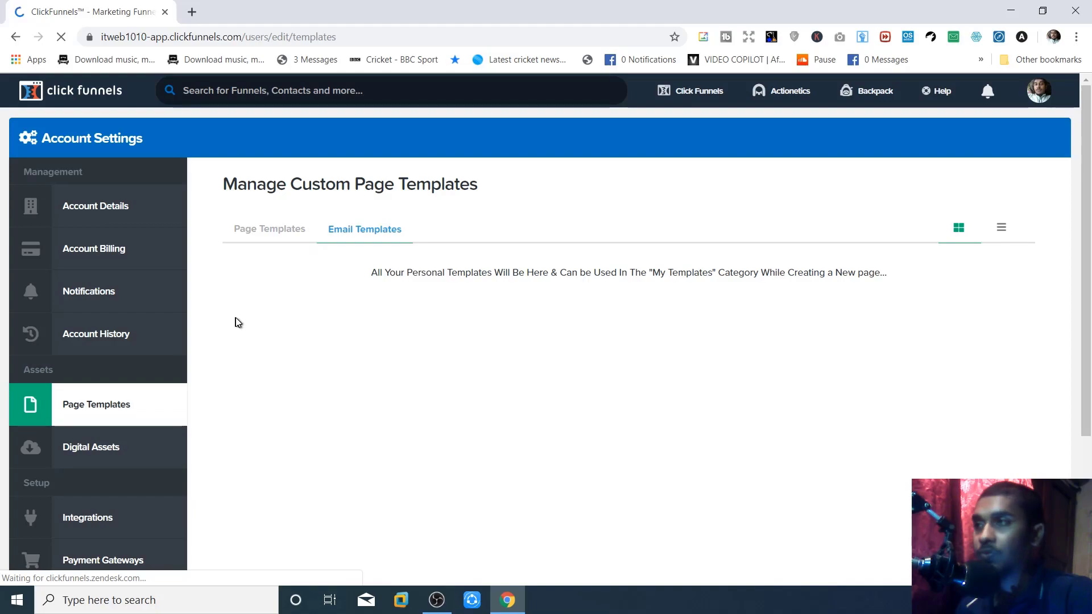
scroll(275, 320, down, 3)
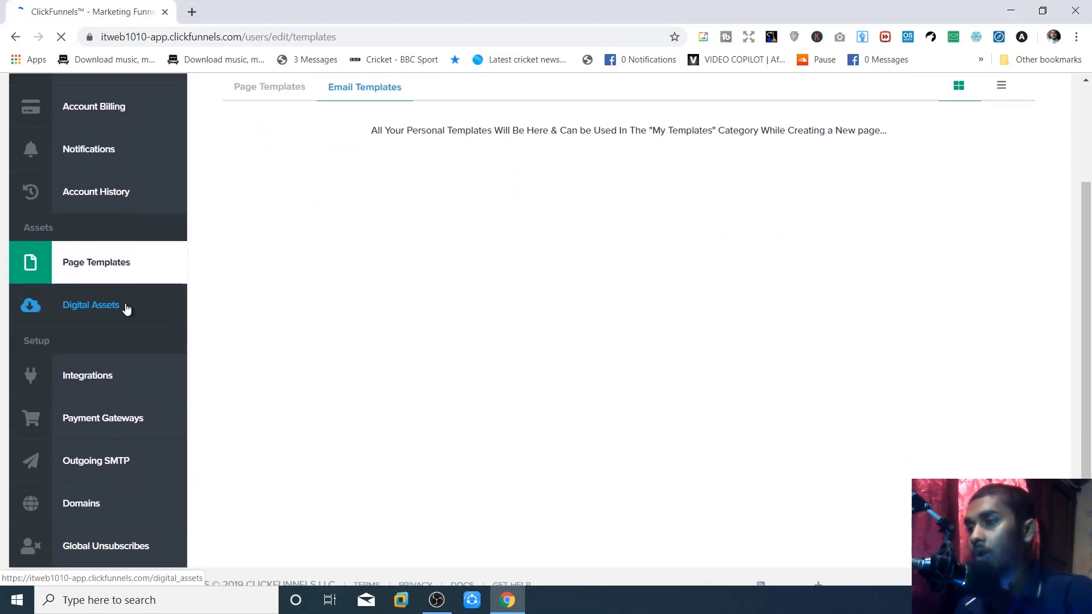
- Look over Digital Assets and the New Asset form, then switch to the API Integrations list
click(126, 308)
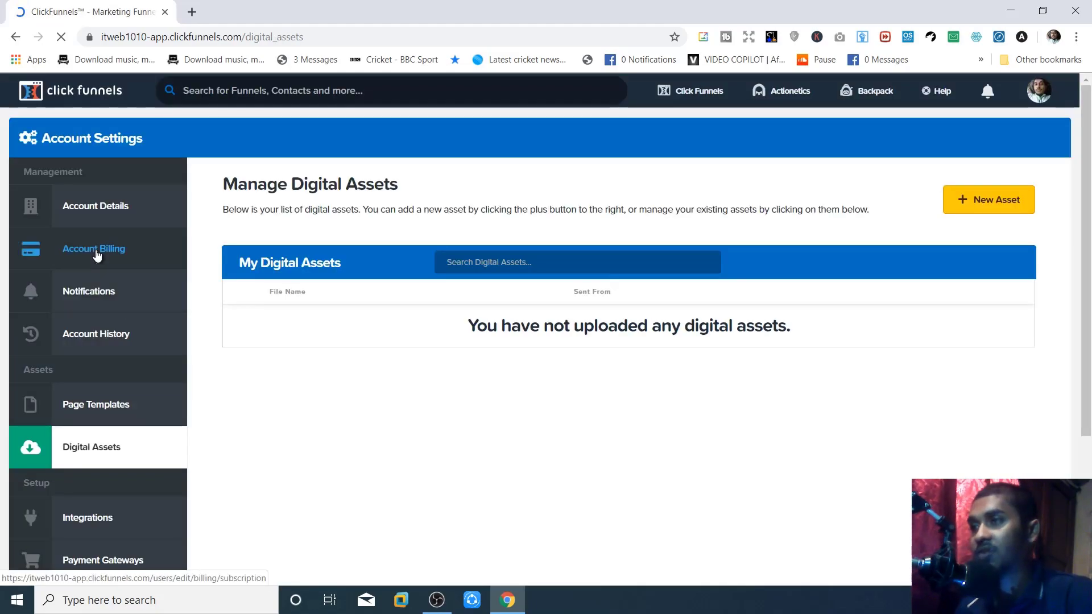
click(994, 200)
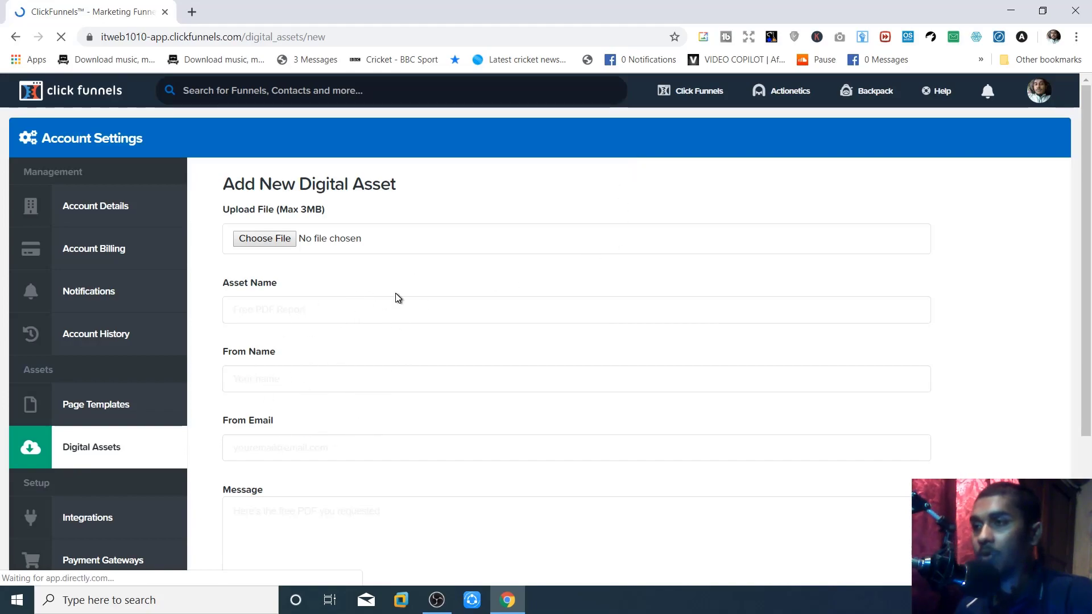
scroll(401, 301, down, 4)
scroll(406, 307, up, 4)
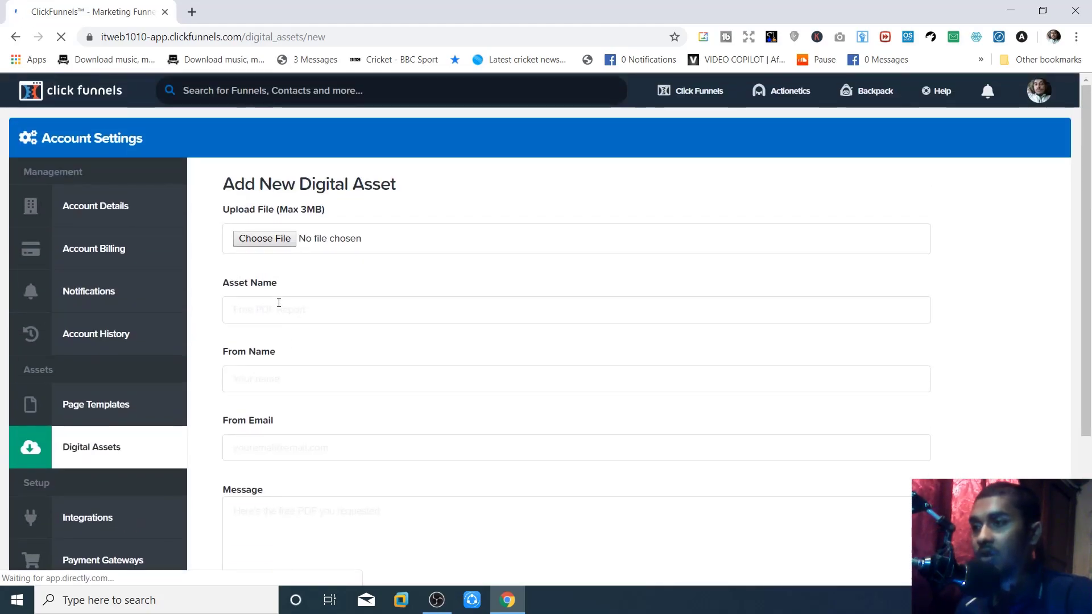
scroll(275, 299, down, 3)
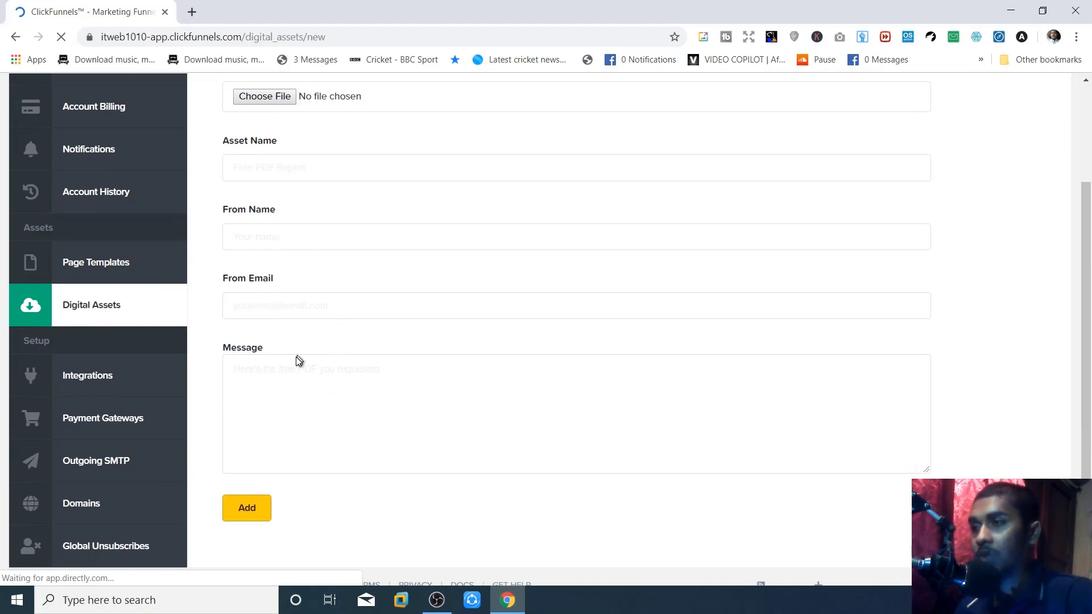
scroll(302, 358, up, 3)
scroll(292, 262, down, 3)
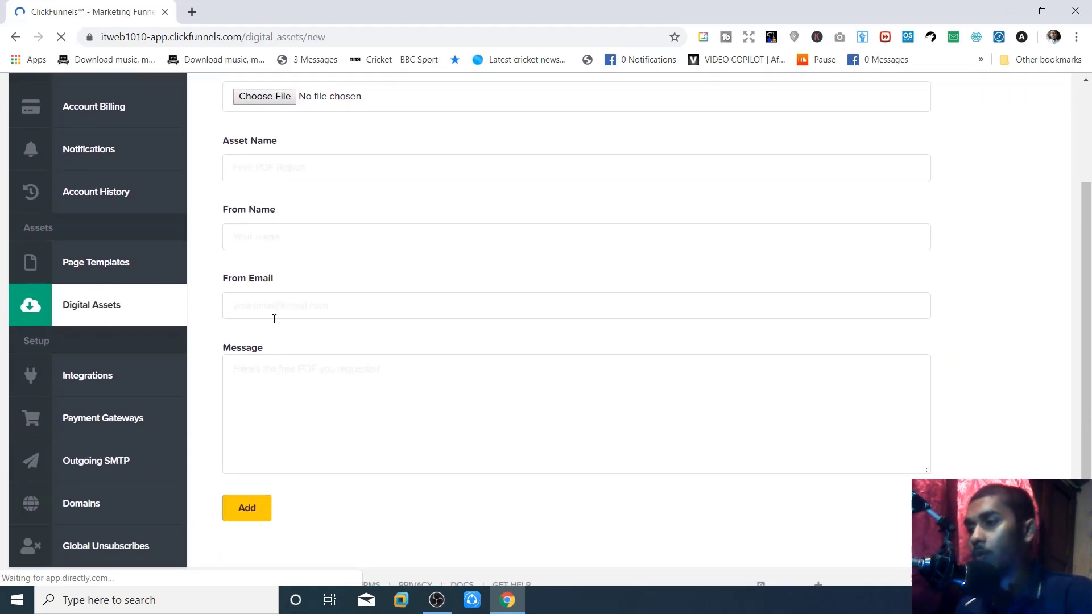
click(105, 389)
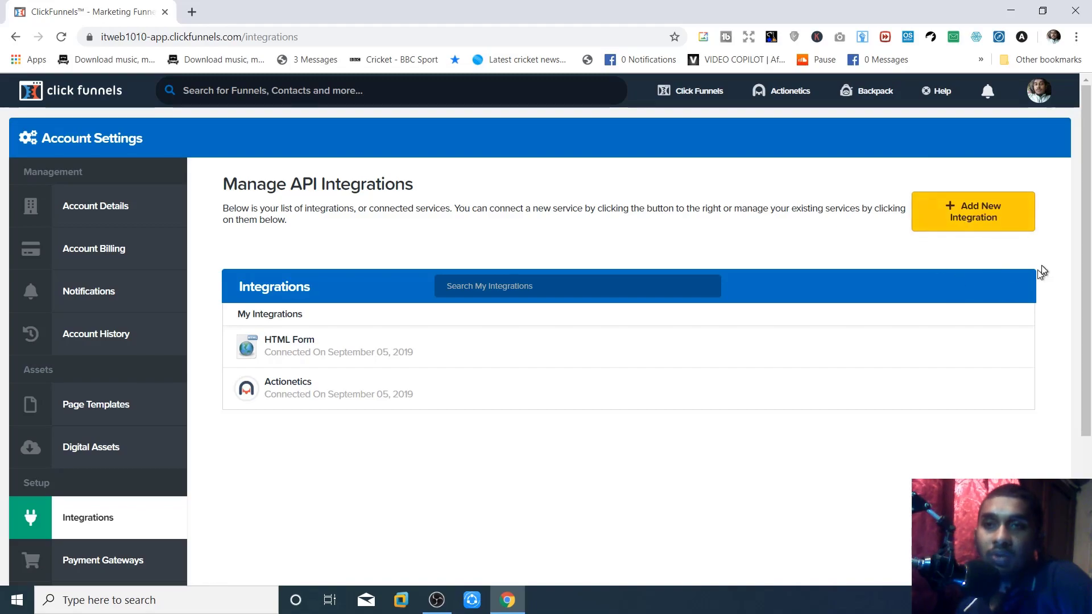
- Browse the full Available Integrations catalogue for a new integration, from Aweber through Drip and Zoom
click(959, 222)
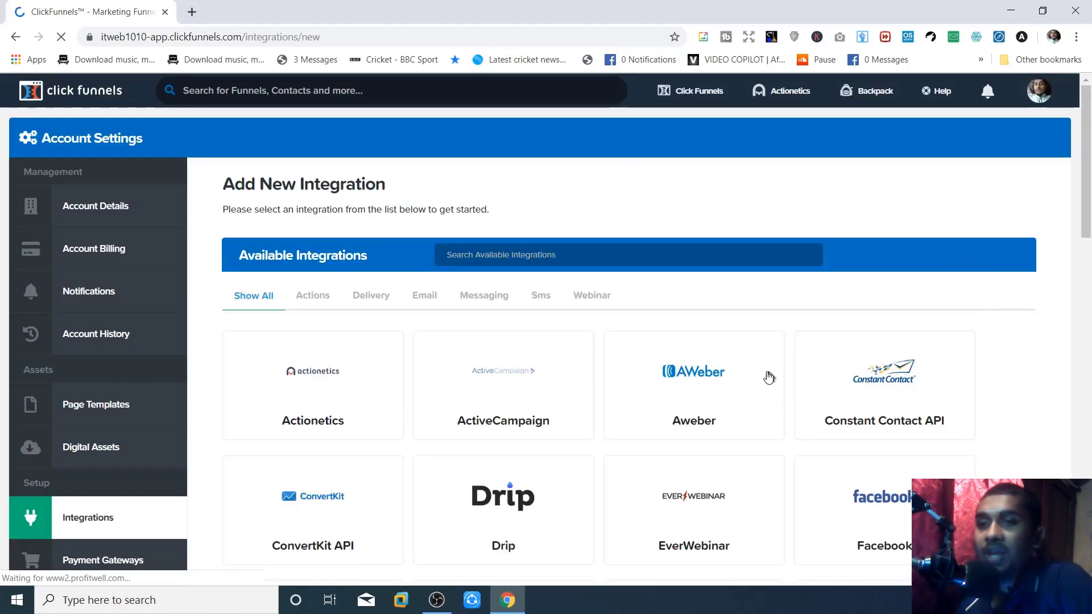
scroll(712, 379, down, 3)
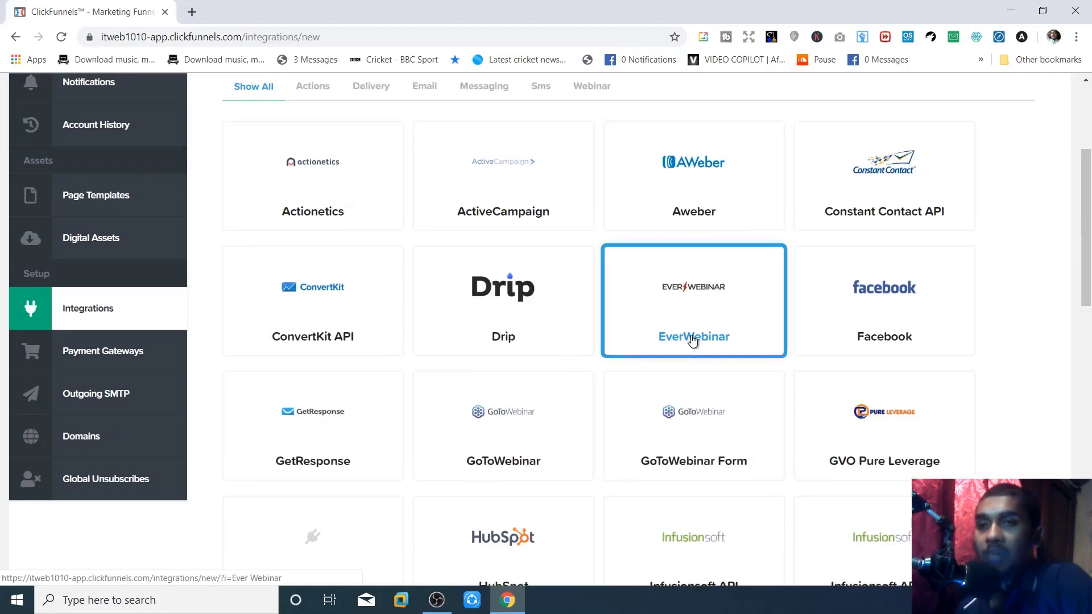
scroll(438, 356, up, 2)
scroll(436, 356, down, 3)
scroll(436, 355, up, 2)
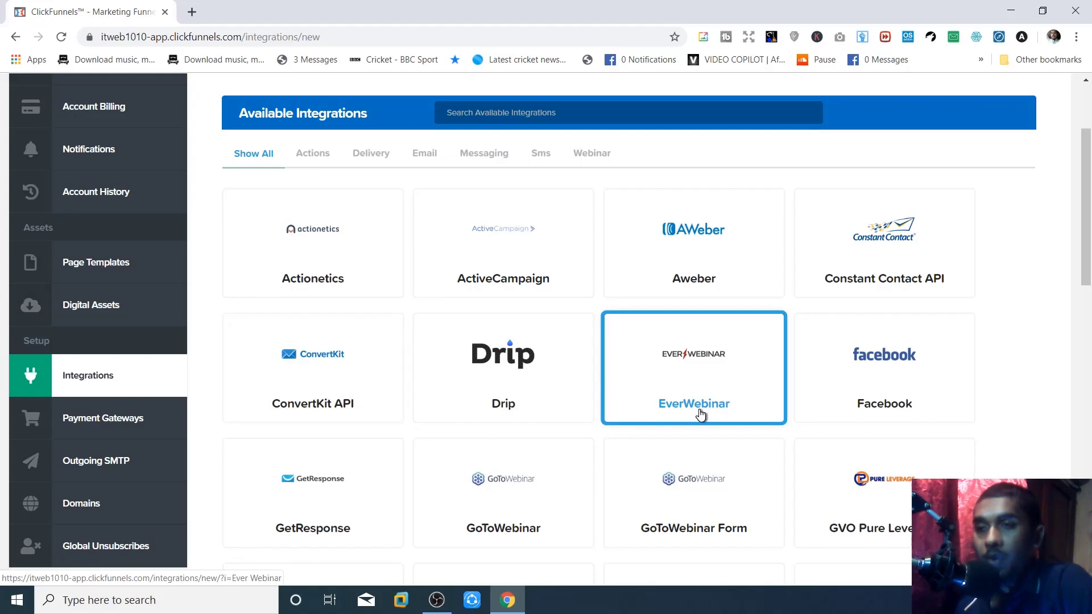
scroll(700, 415, down, 1)
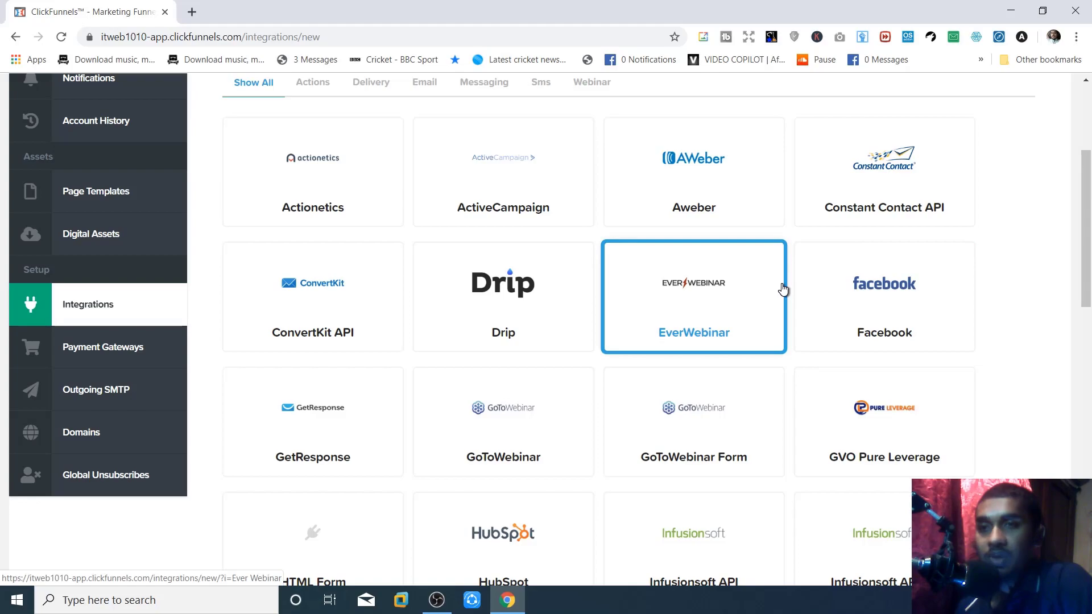
scroll(426, 342, down, 4)
scroll(625, 367, down, 4)
scroll(554, 369, down, 6)
scroll(540, 318, down, 3)
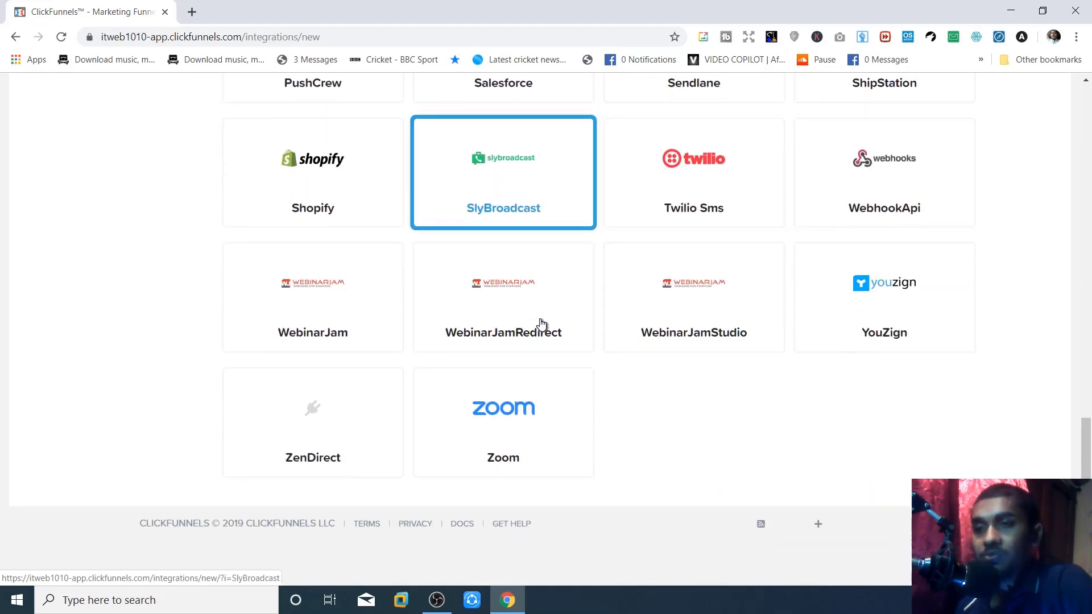
scroll(545, 338, up, 15)
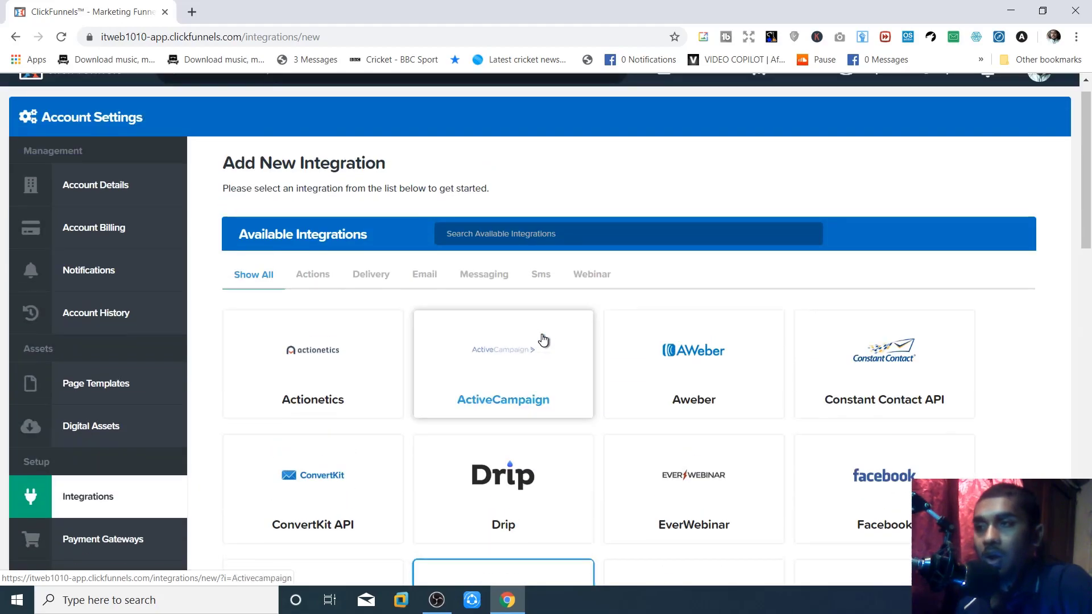
scroll(569, 390, down, 3)
scroll(682, 267, up, 2)
click(697, 256)
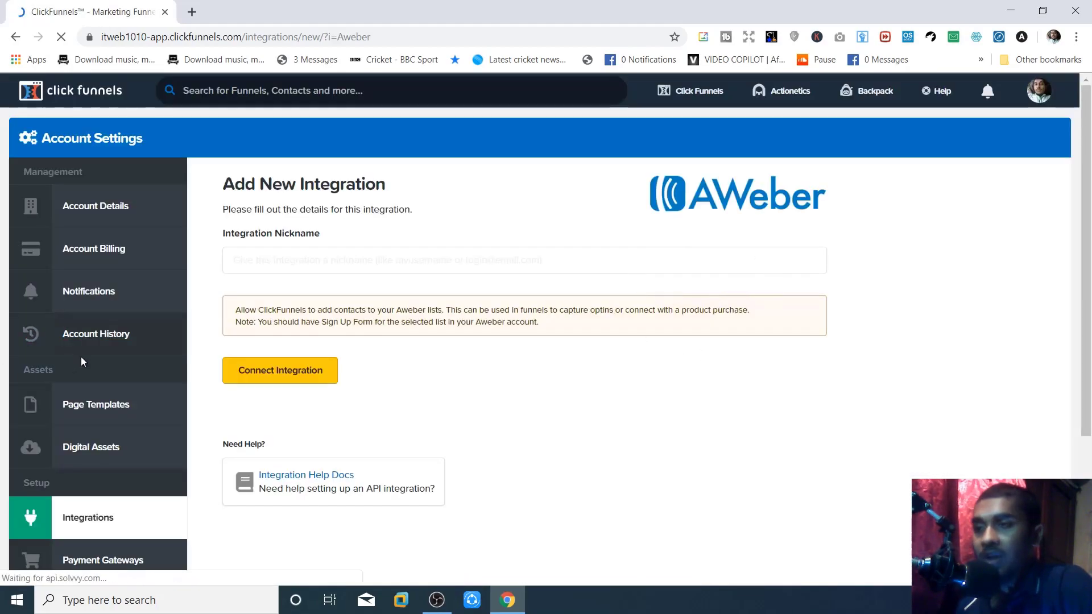
mouse_move(785, 96)
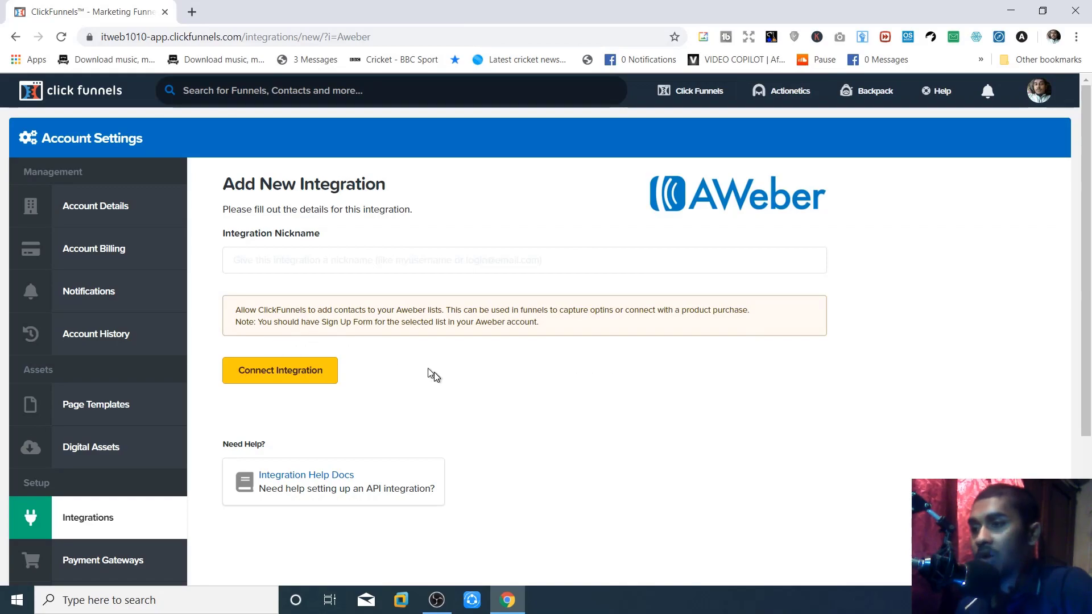
scroll(435, 374, down, 1)
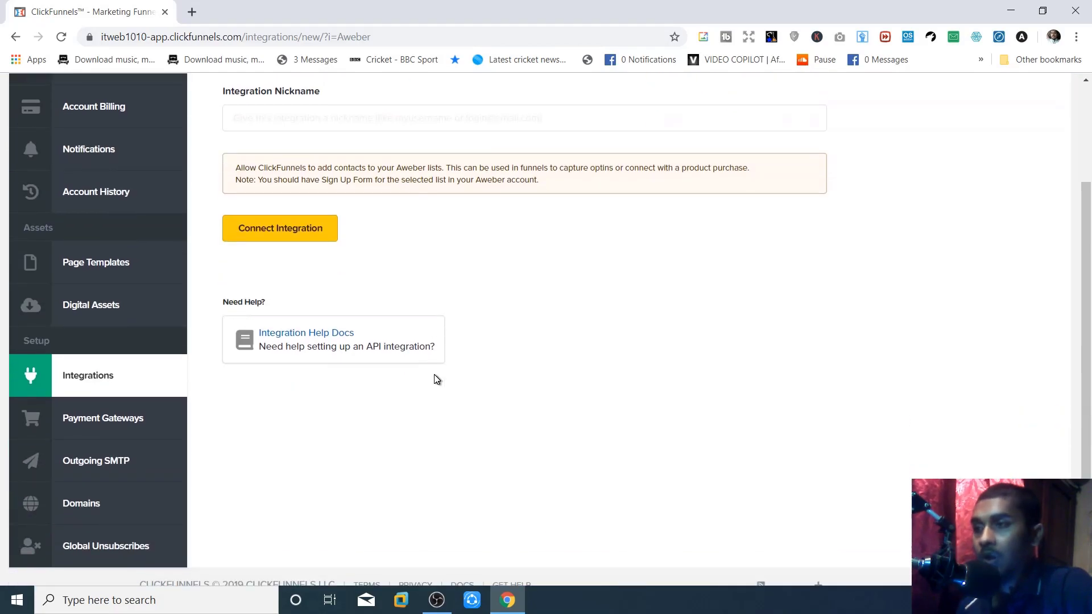
scroll(435, 374, up, 3)
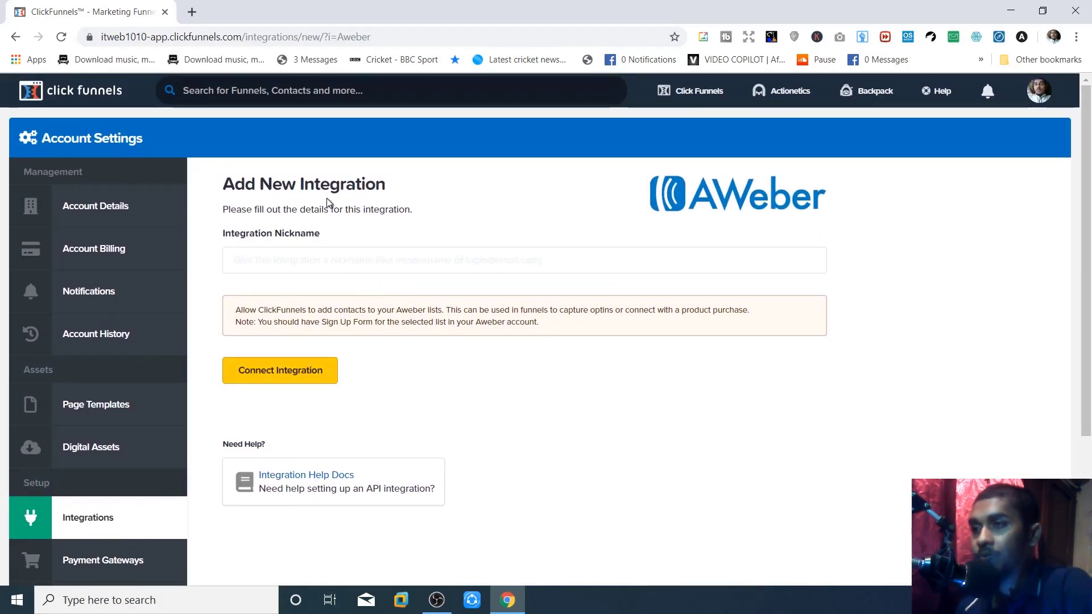
scroll(273, 318, down, 1)
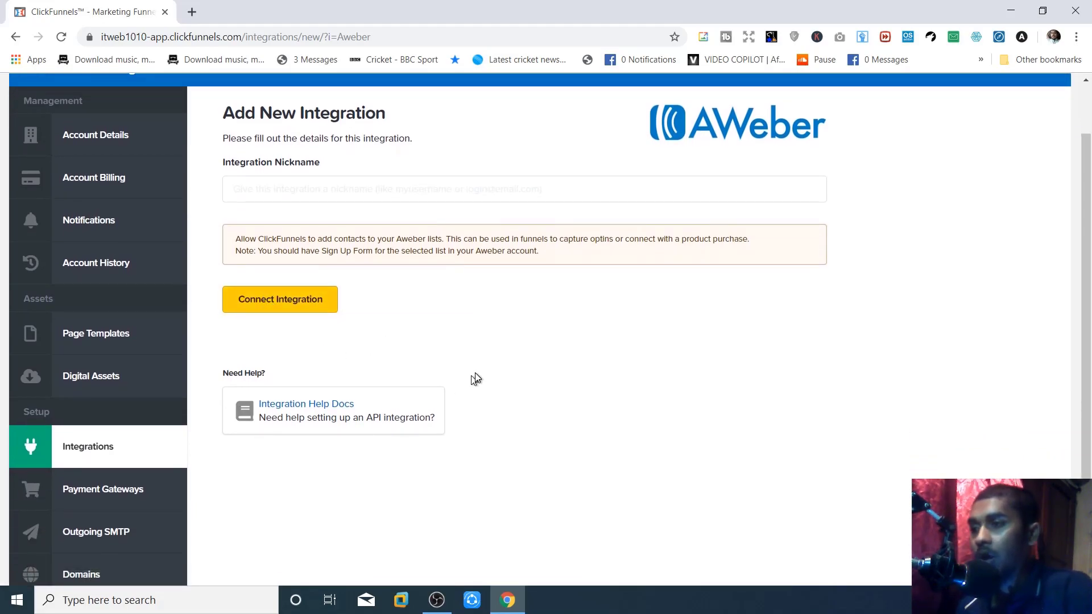
scroll(409, 428, down, 2)
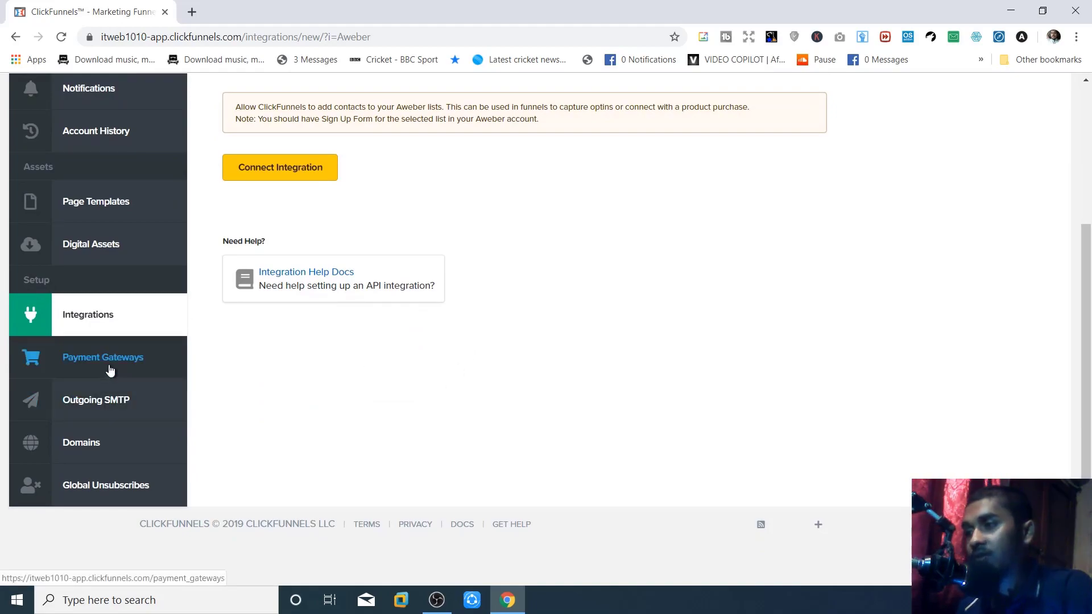
- Browse the Add New Payment Gateway grid: ClickBank, InfusionSoft, Stripe, WarriorPlus, PayPal V2, NMI, Recurly
click(110, 370)
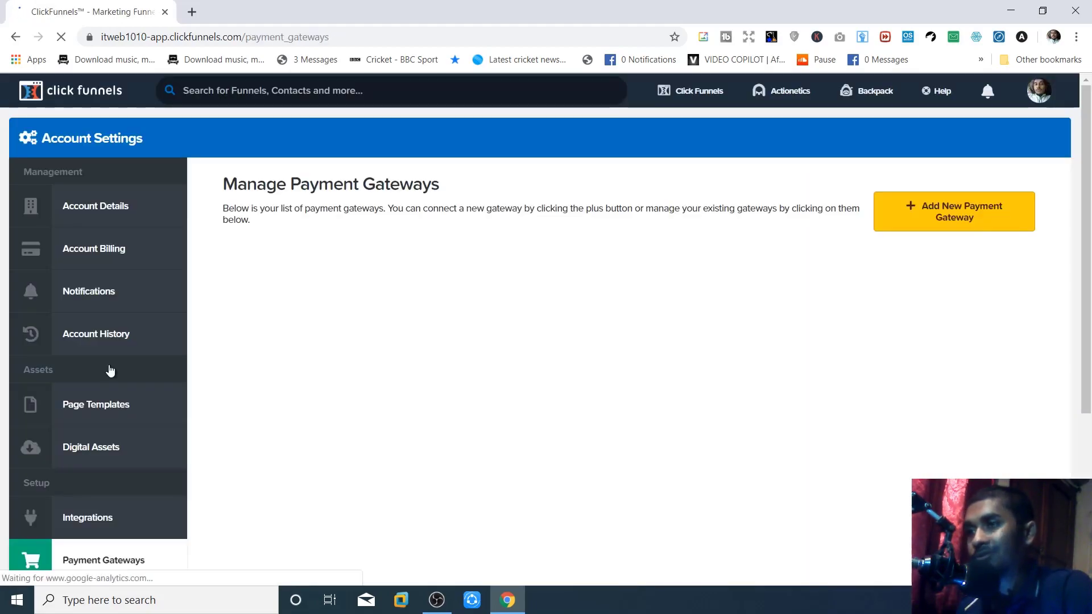
click(902, 228)
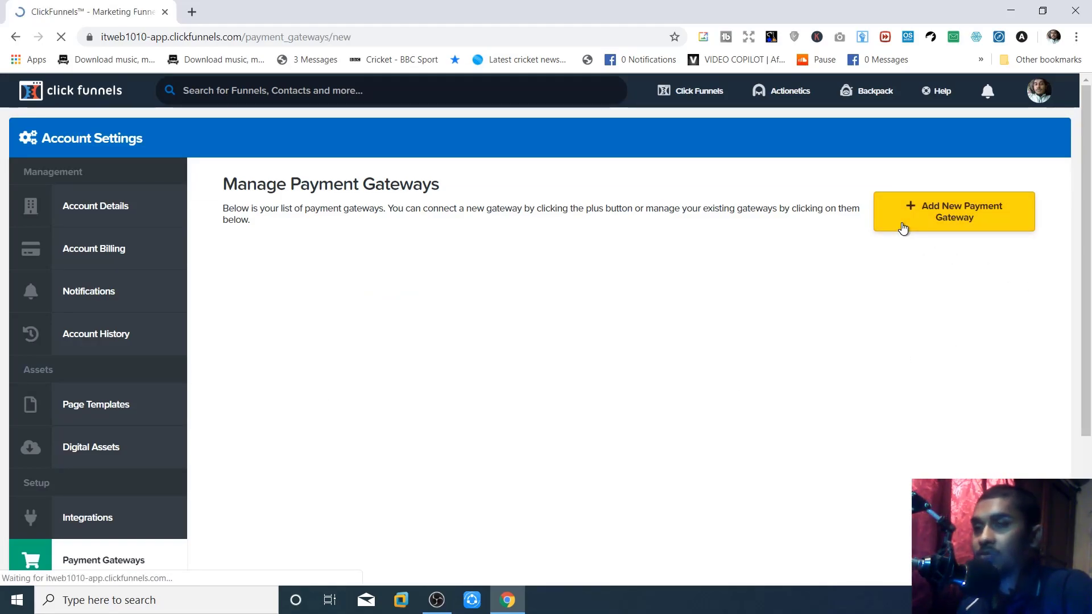
scroll(902, 232, down, 3)
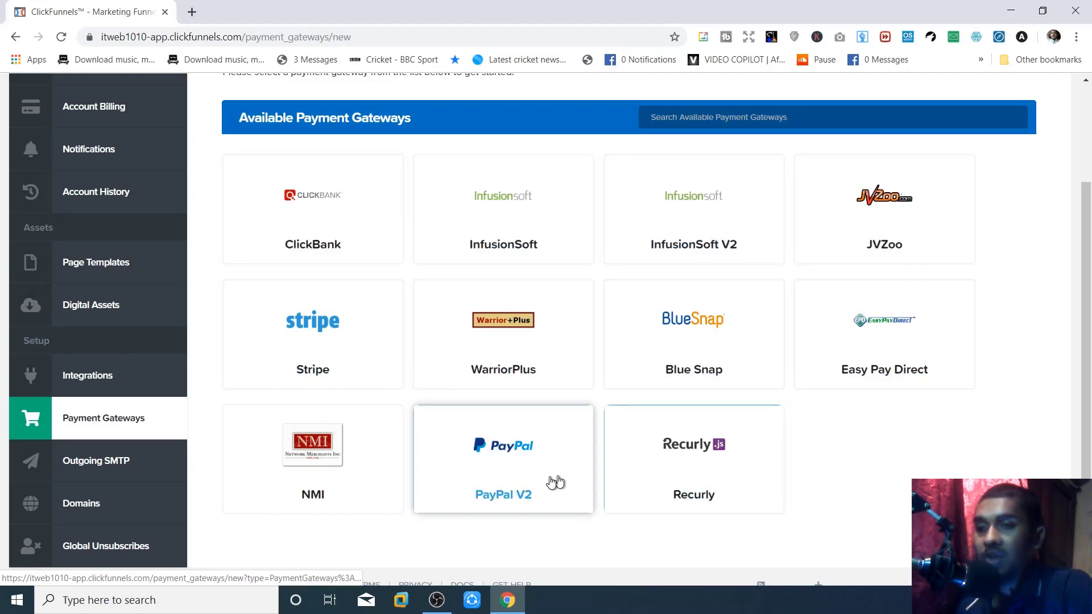
scroll(386, 489, up, 3)
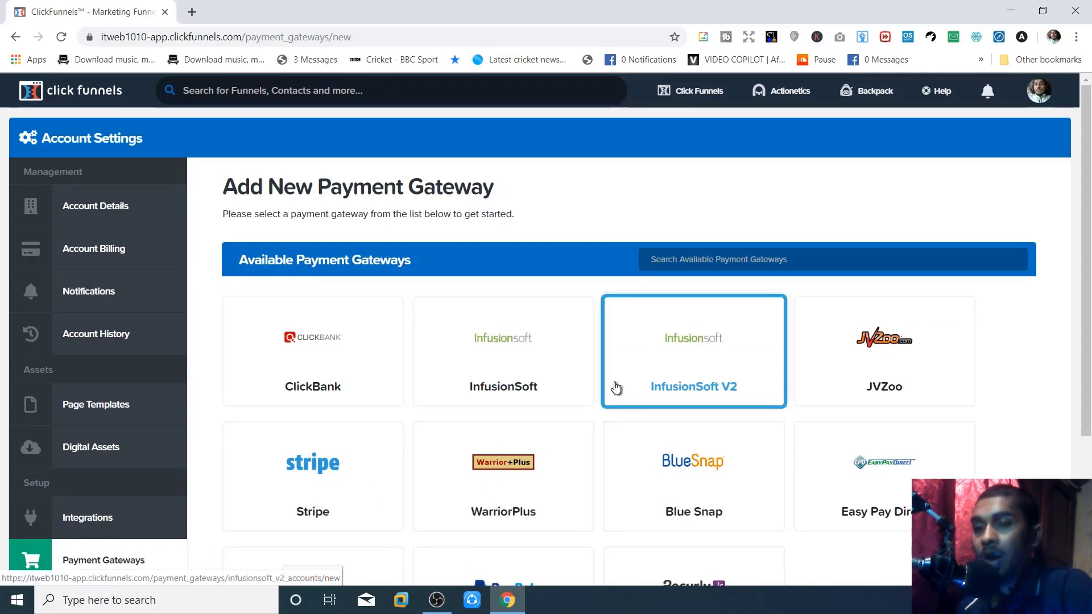
scroll(616, 389, down, 3)
scroll(617, 386, up, 3)
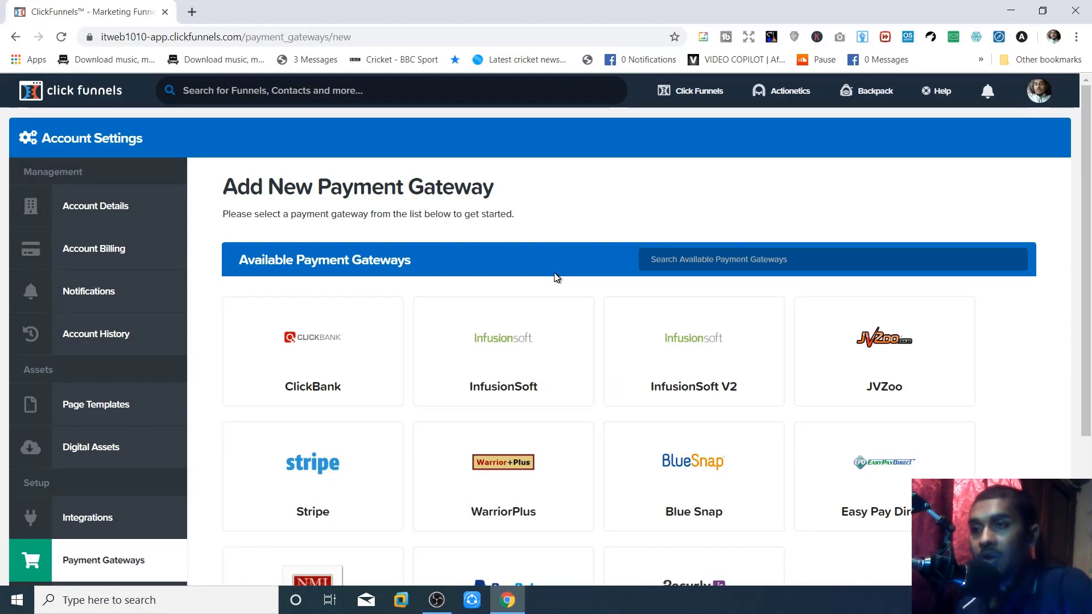
scroll(555, 277, down, 4)
scroll(482, 346, up, 4)
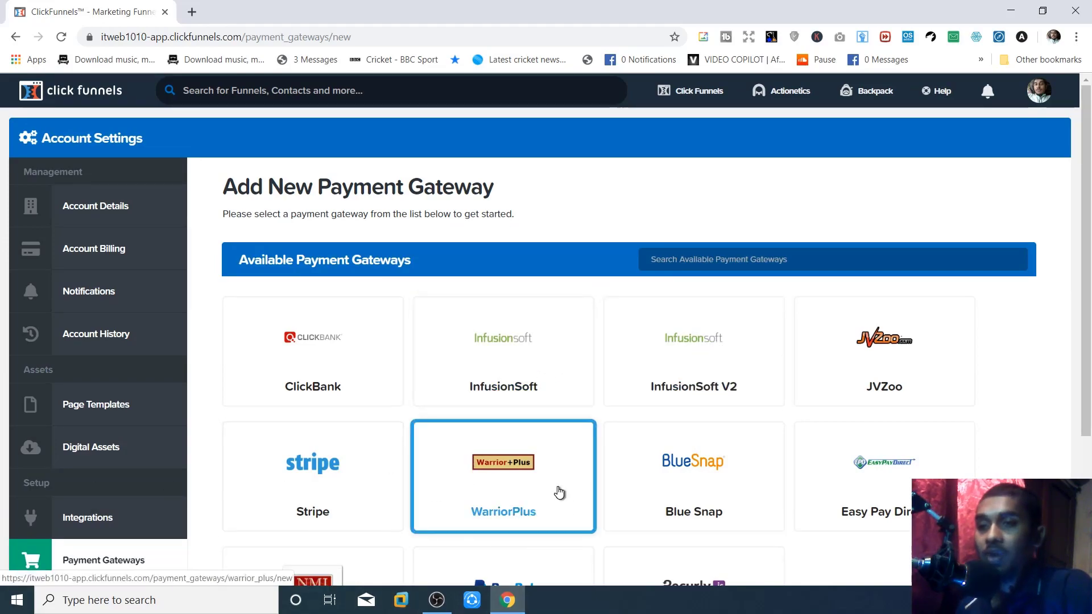
scroll(559, 493, down, 4)
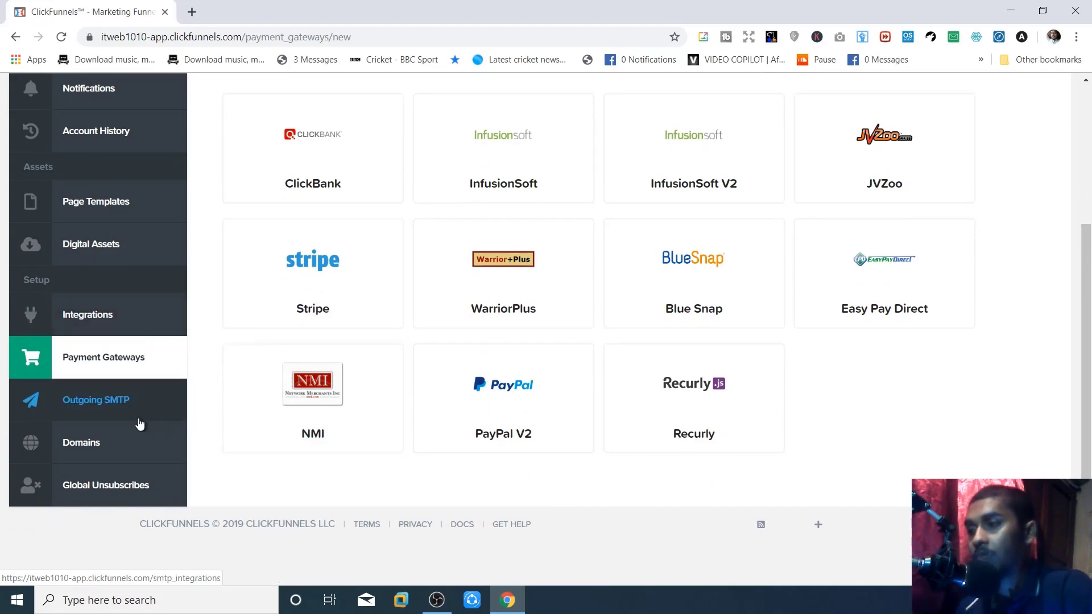
scroll(360, 411, up, 4)
scroll(360, 411, down, 4)
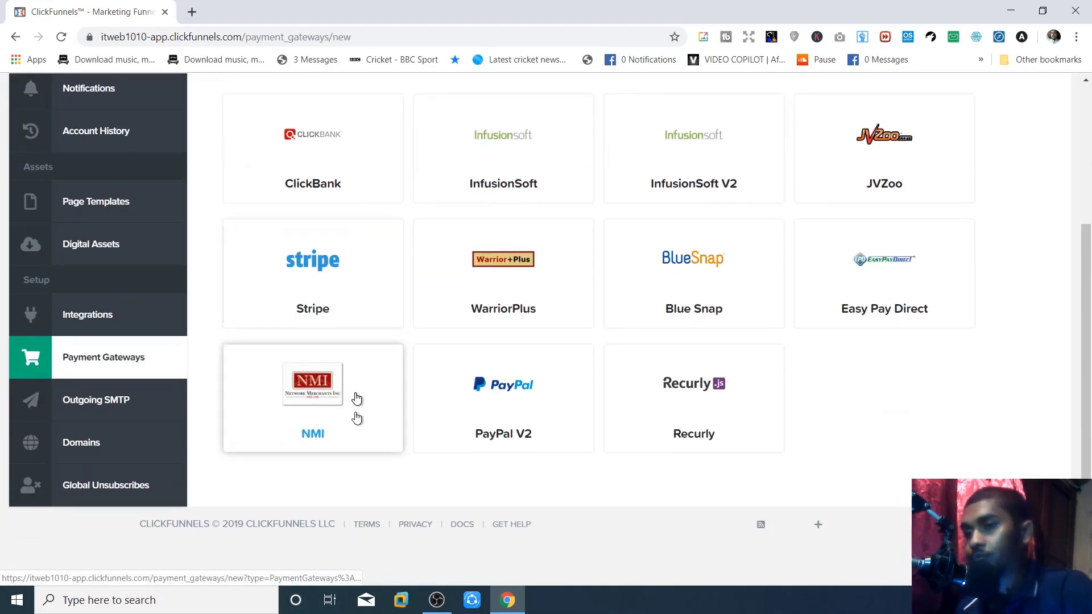
- Review the Stripe gateway setup showing 0 of 3 accounts used, then go to Outgoing SMTP
click(339, 266)
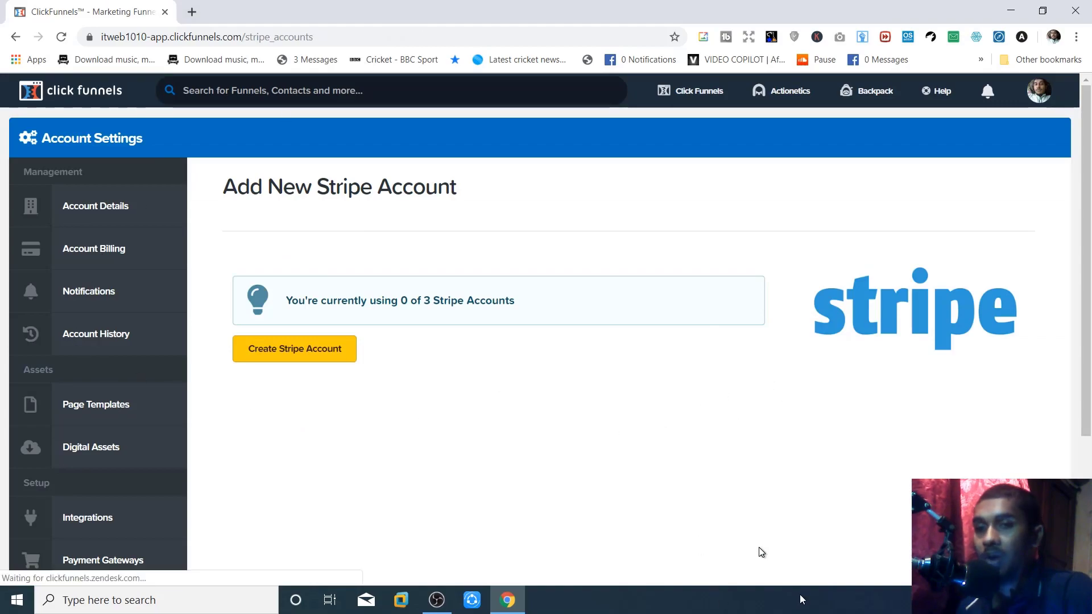
scroll(687, 488, down, 1)
scroll(687, 489, down, 3)
scroll(684, 487, up, 4)
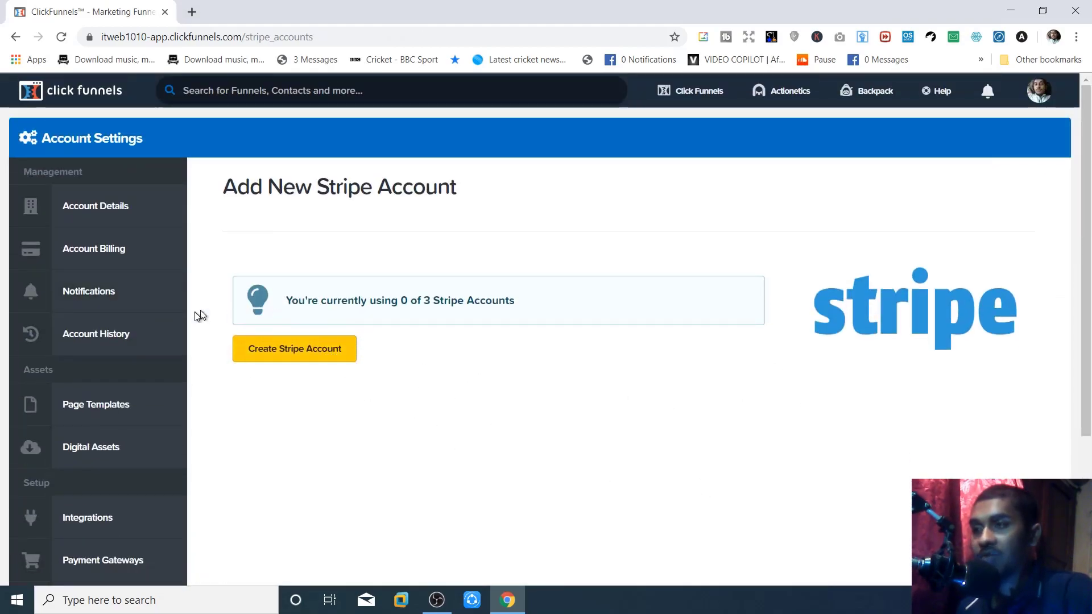
scroll(388, 458, down, 3)
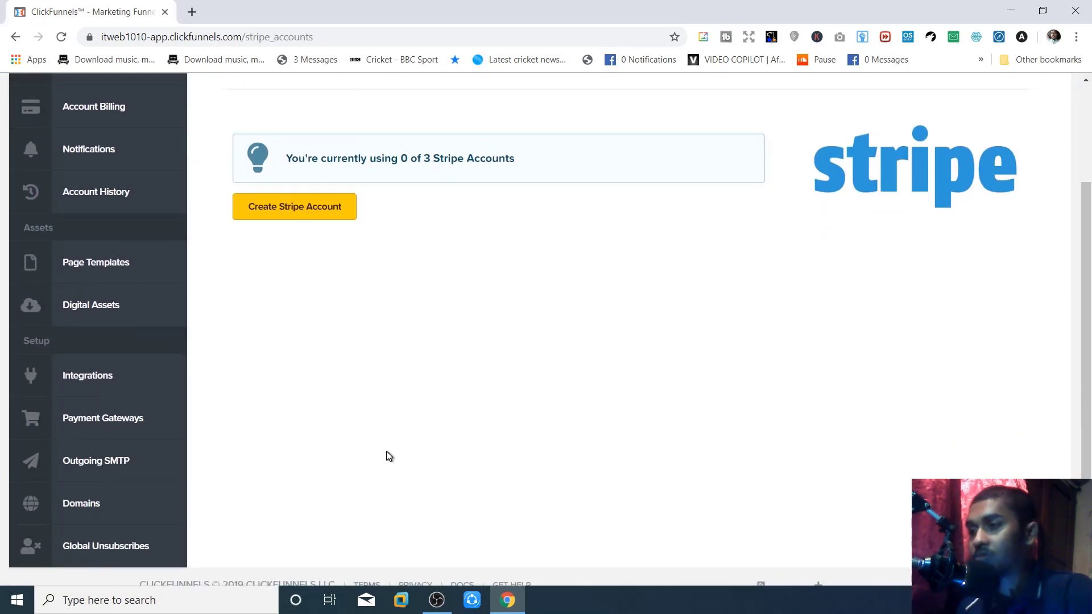
scroll(388, 457, down, 1)
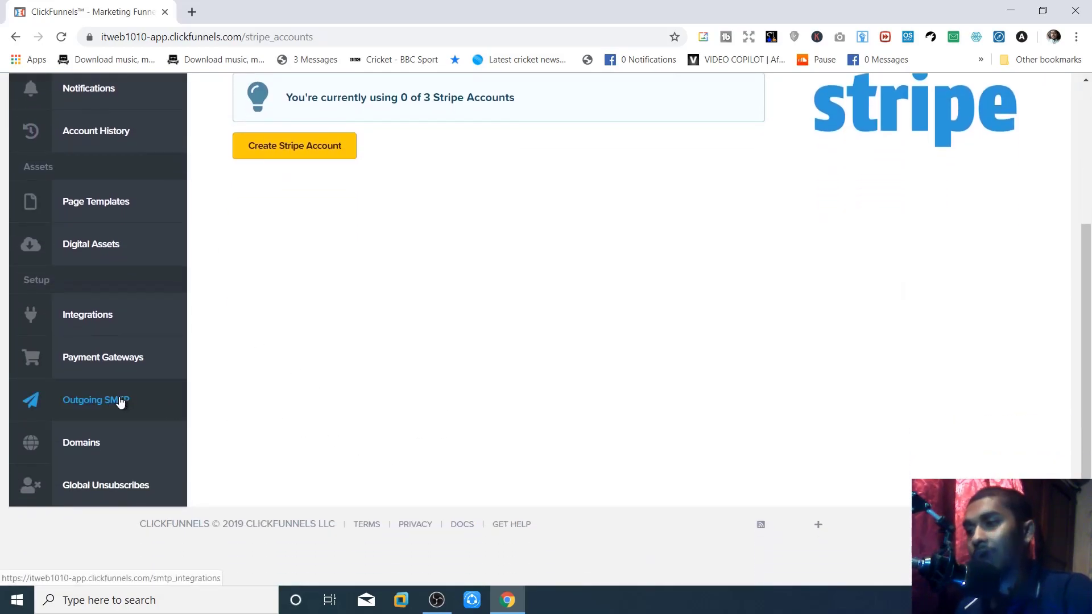
click(129, 416)
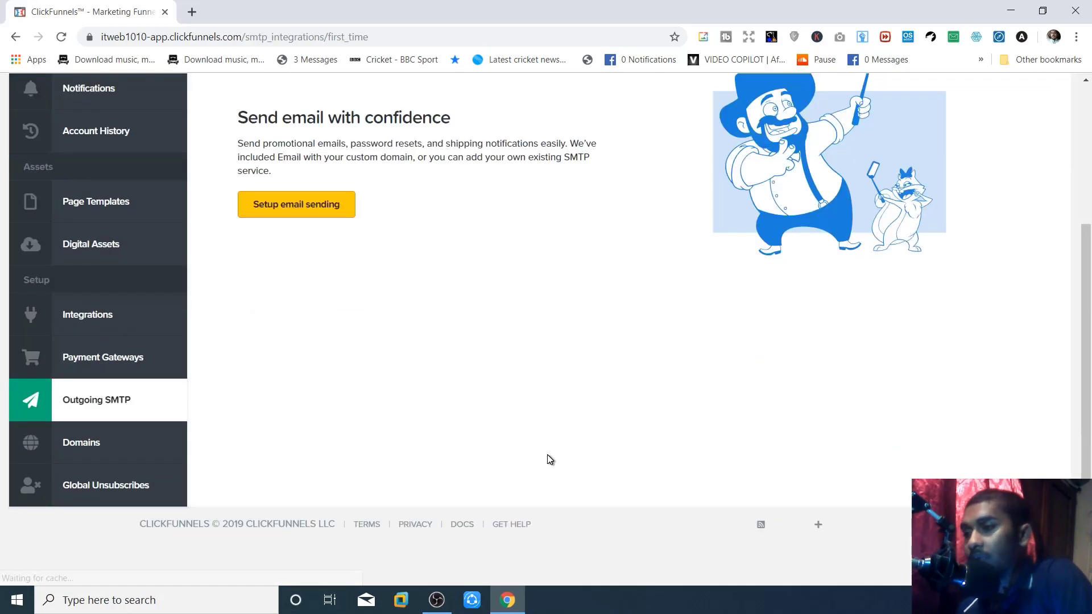
- Look through the empty New SMTP Integration form for email sending, then move to Domains
scroll(551, 458, up, 3)
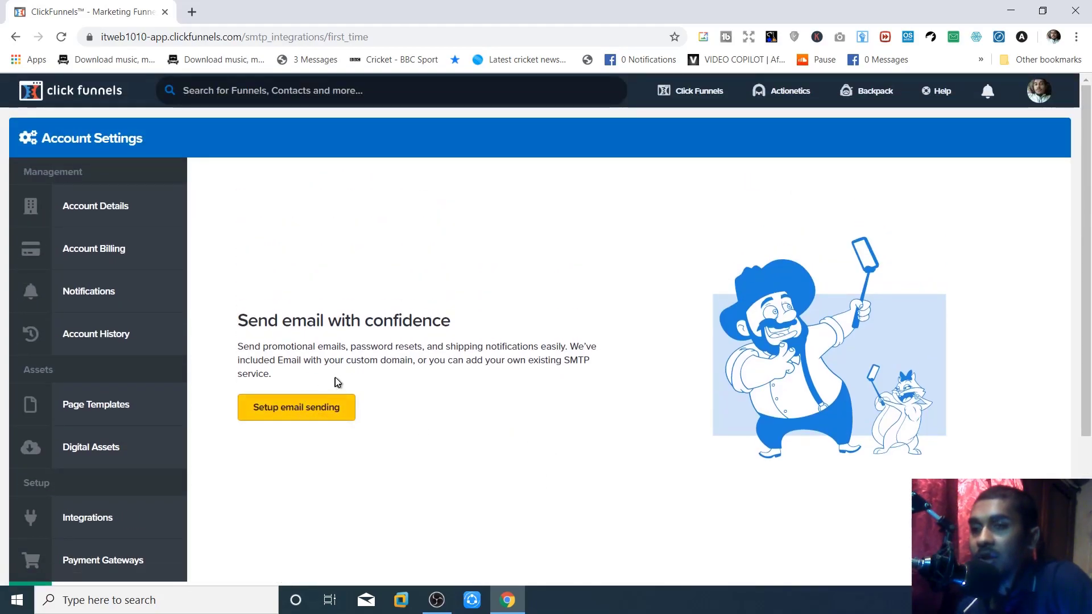
click(352, 408)
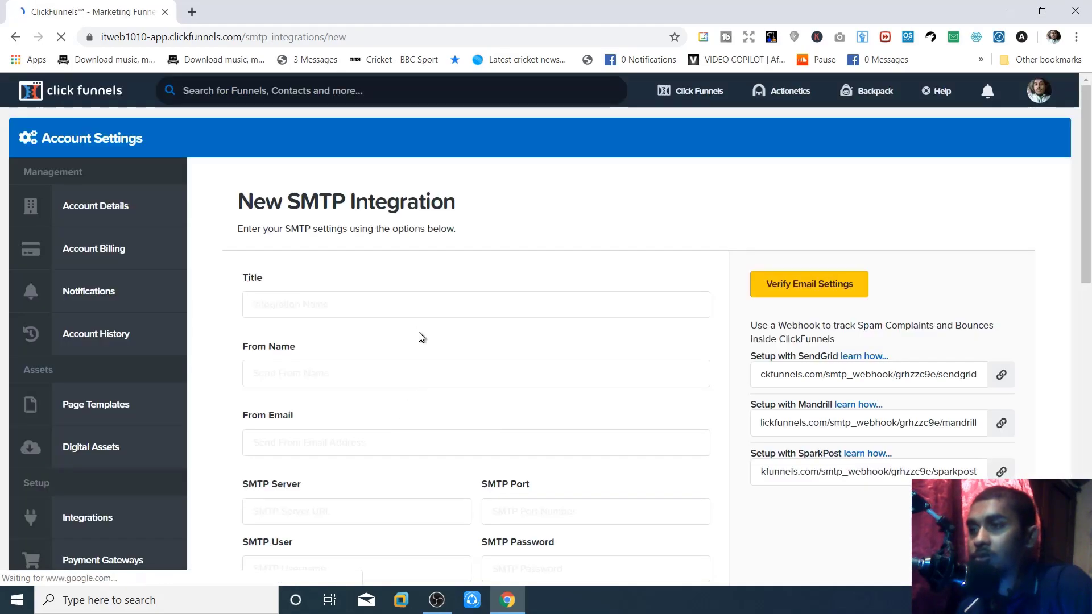
scroll(329, 268, down, 1)
scroll(288, 284, down, 1)
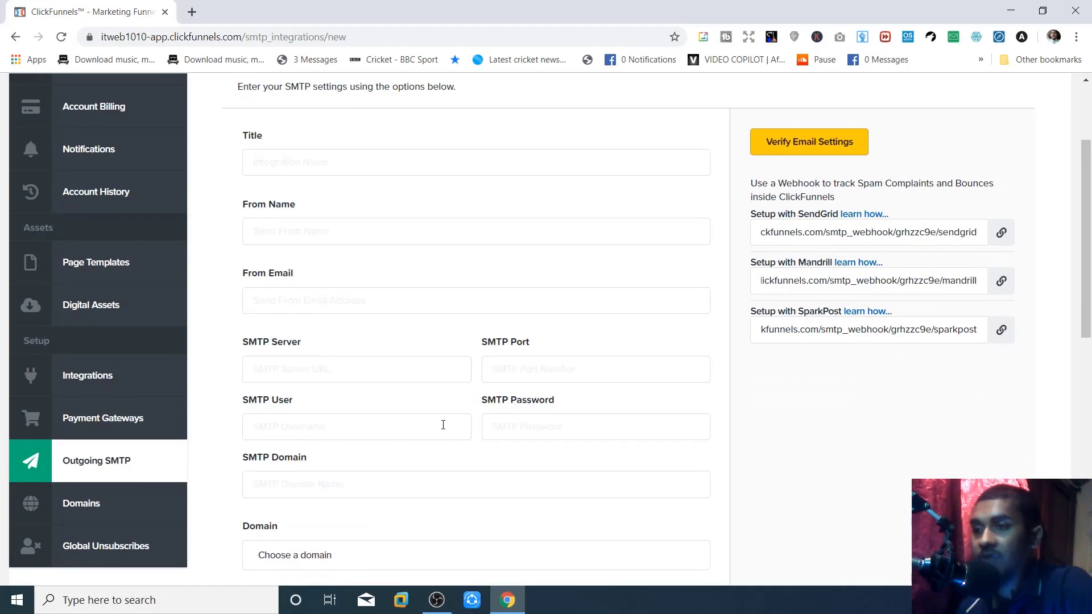
scroll(443, 425, down, 2)
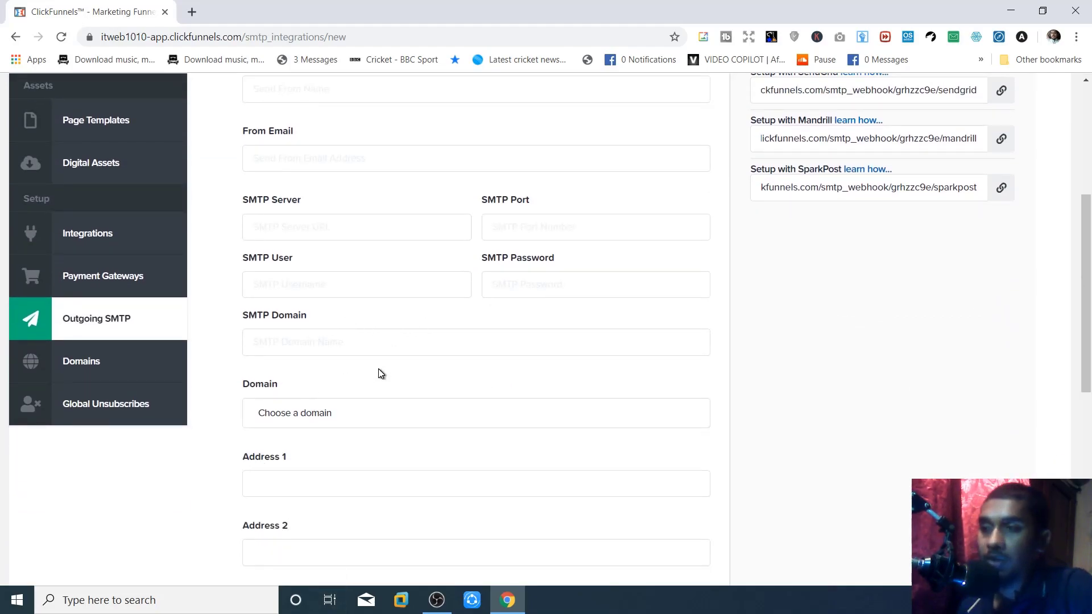
scroll(381, 373, down, 2)
scroll(380, 373, down, 2)
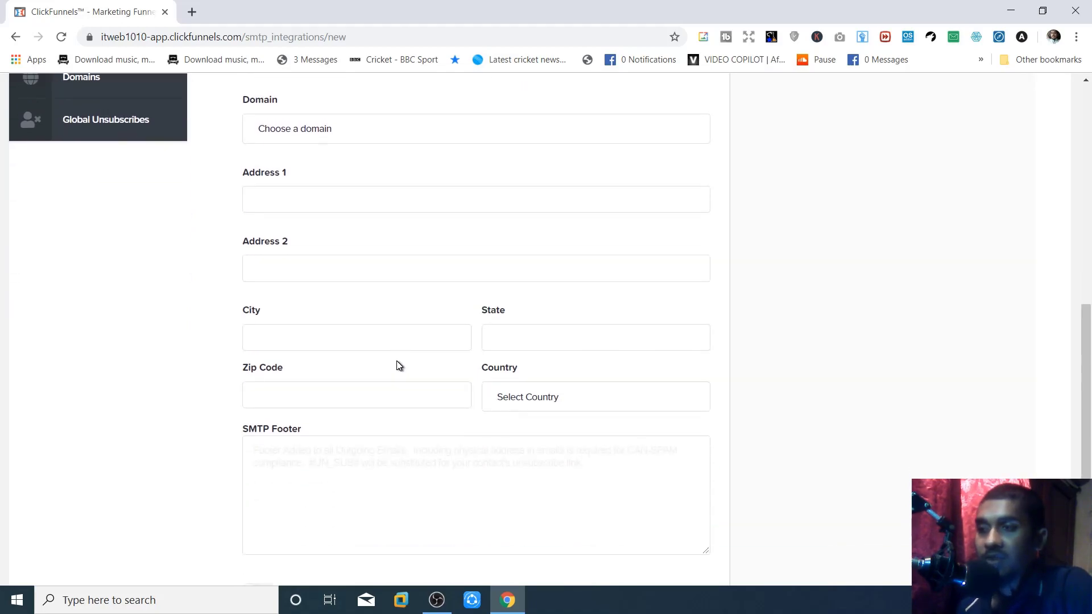
scroll(397, 358, up, 8)
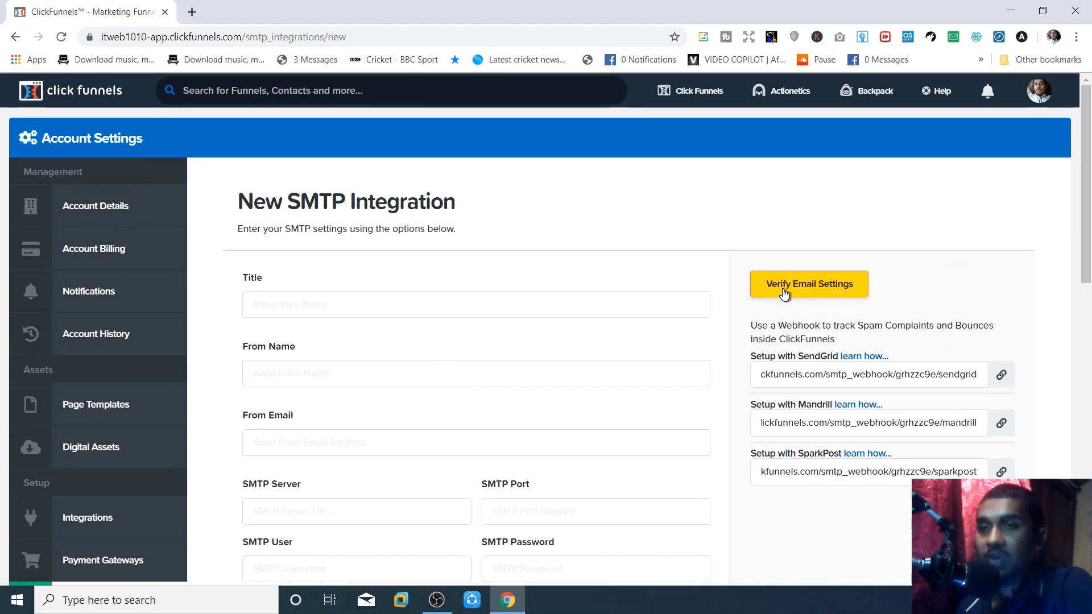
scroll(552, 343, down, 5)
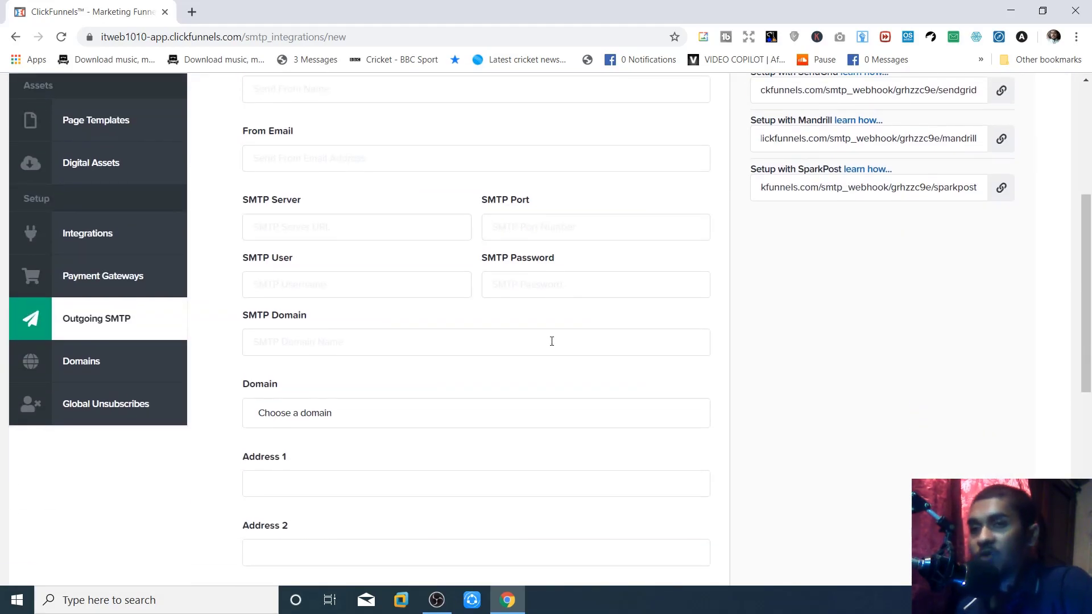
scroll(552, 341, up, 5)
scroll(550, 343, down, 3)
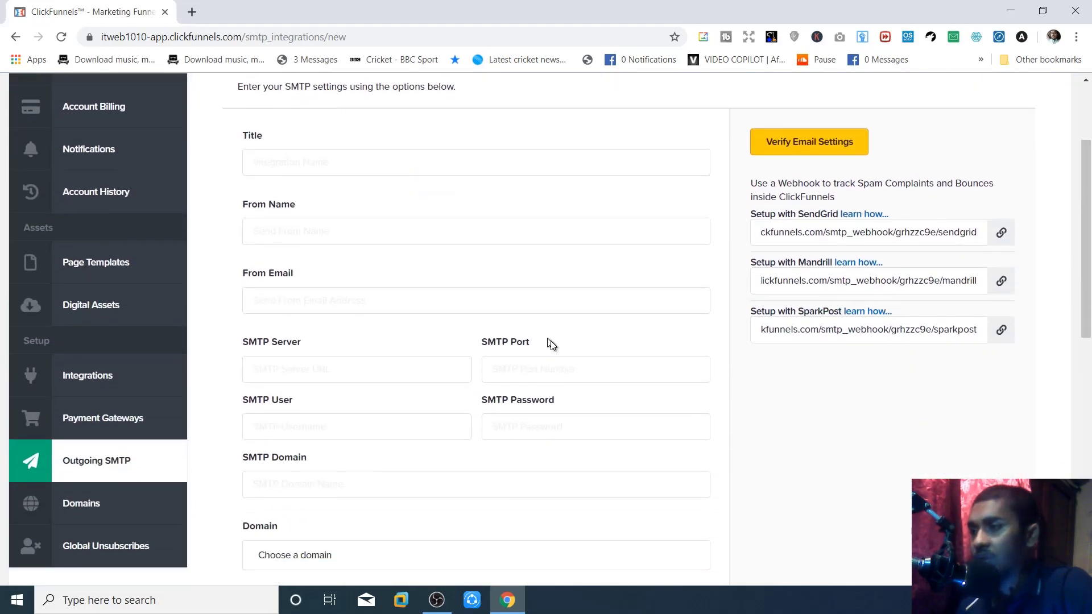
scroll(550, 342, down, 3)
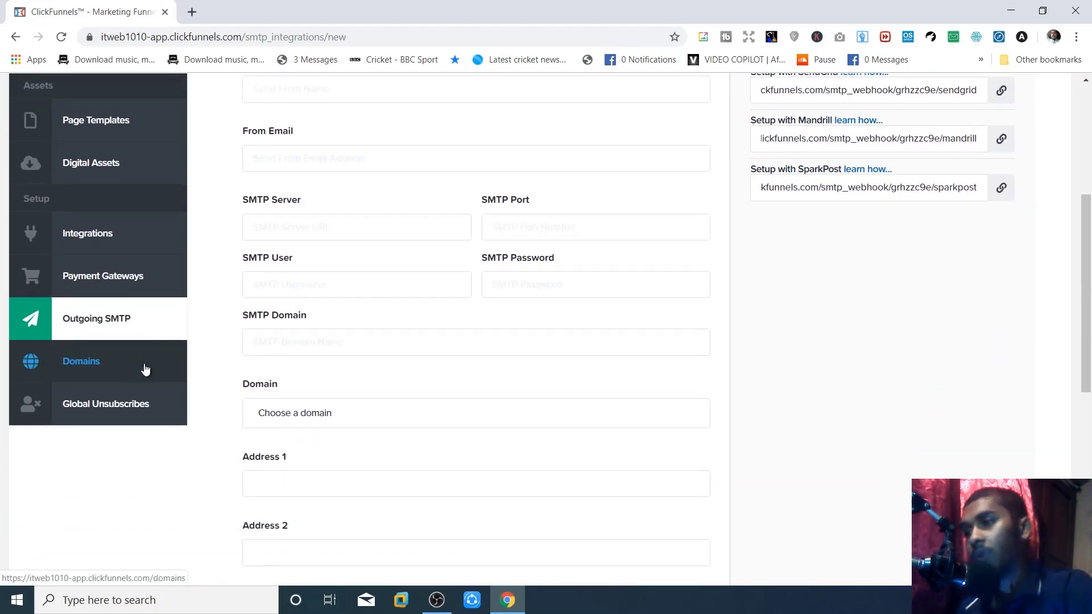
click(131, 377)
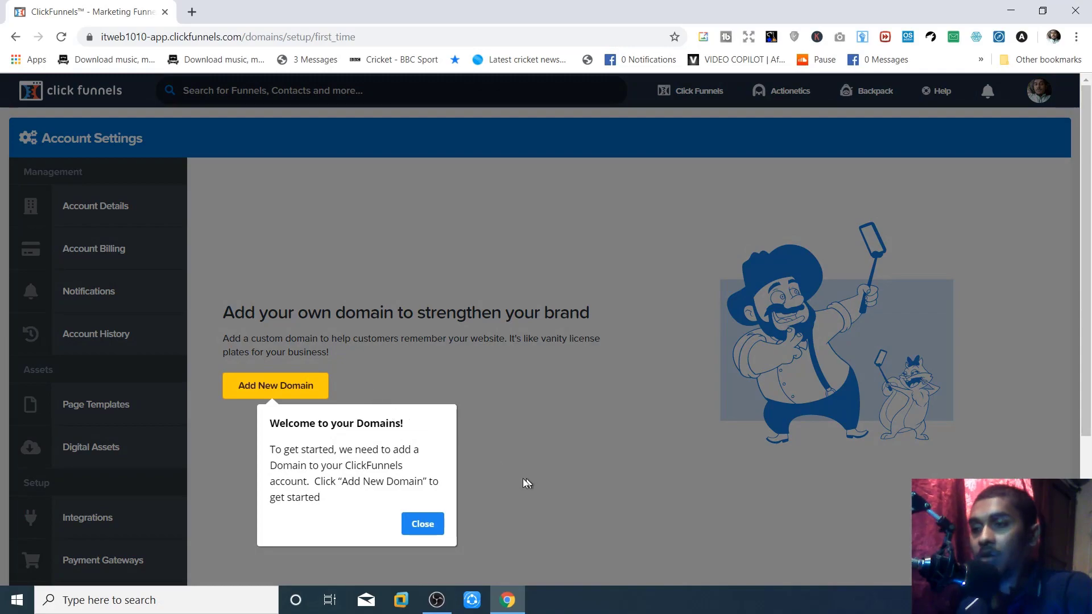
- Dismiss the Domains welcome tip and check the option to register a new domain
click(428, 527)
click(301, 398)
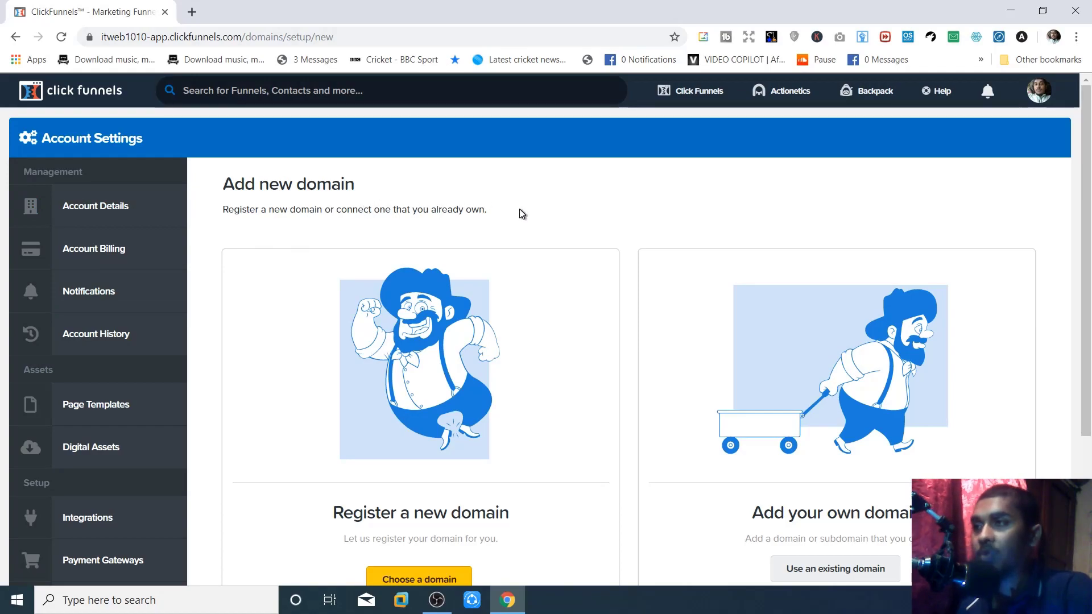
scroll(414, 97, down, 3)
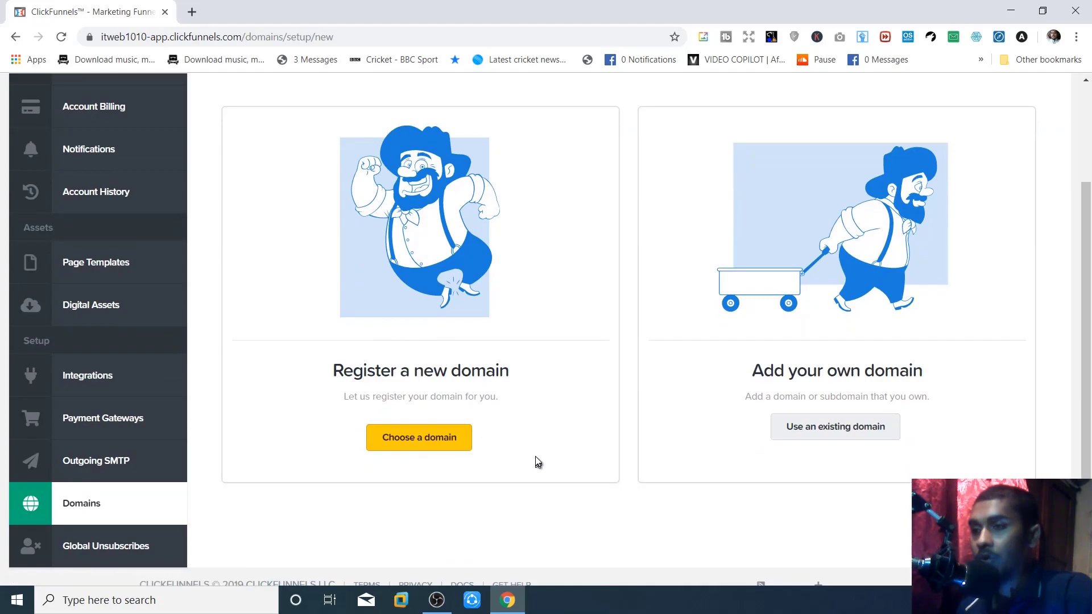
click(447, 435)
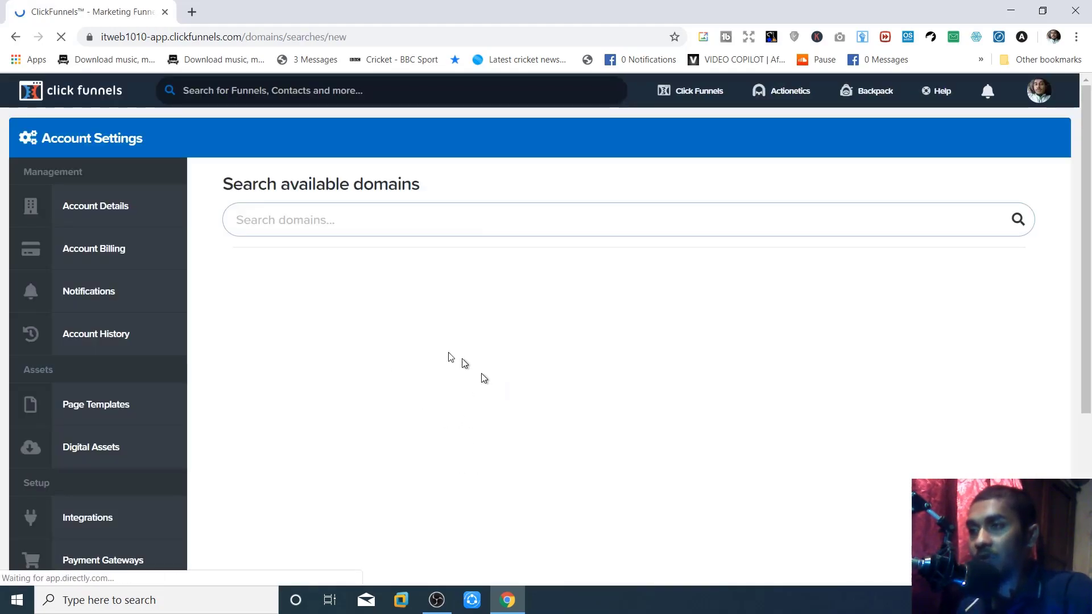
click(17, 36)
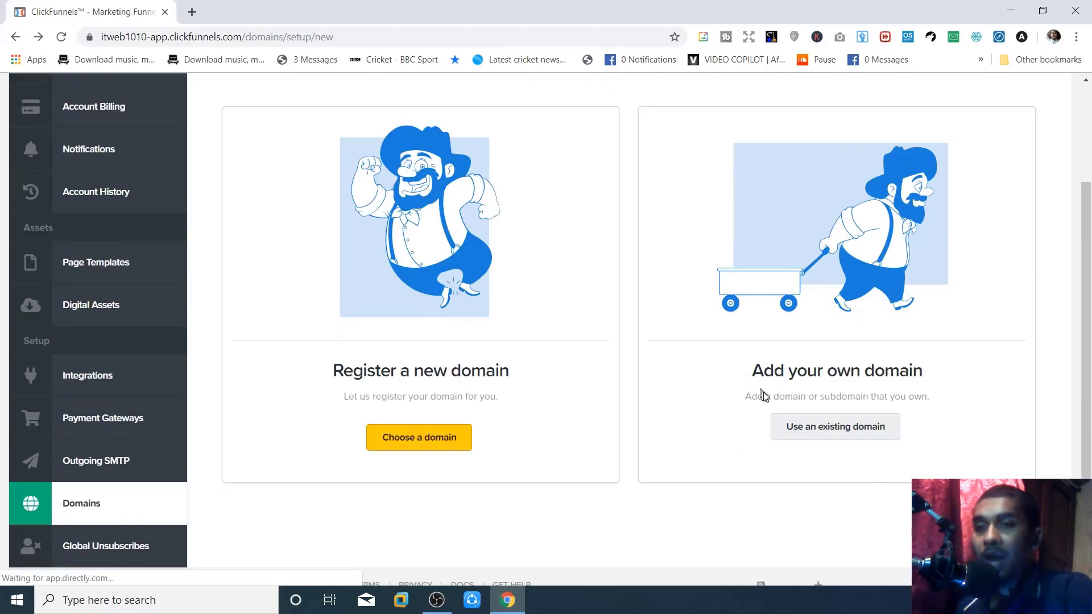
- Check the connect-an-existing-domain option, then open the Global Unsubscribes settings
click(823, 438)
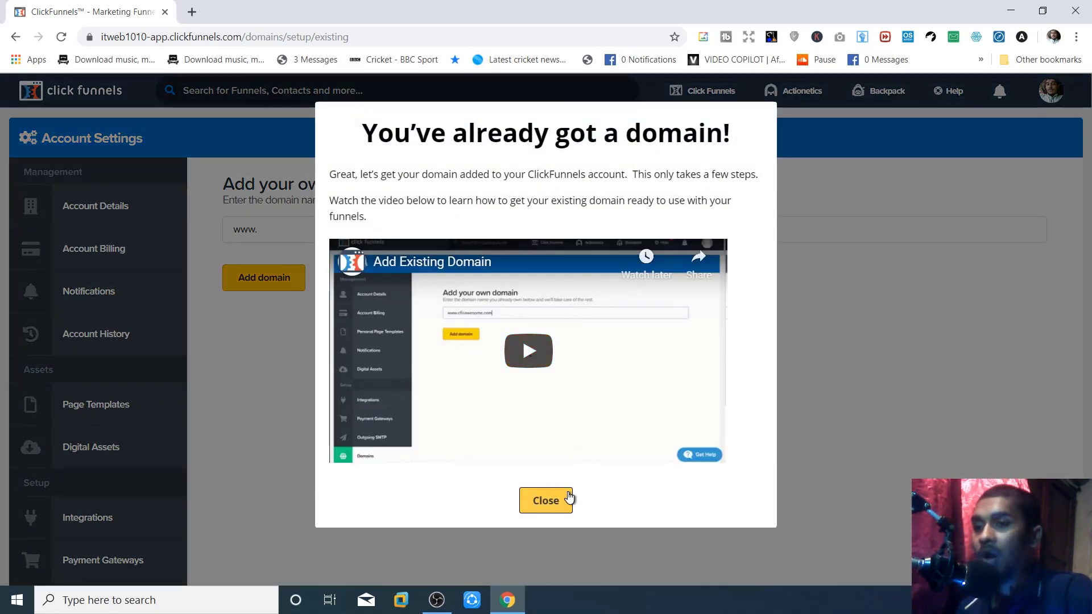
click(546, 500)
scroll(230, 383, down, 3)
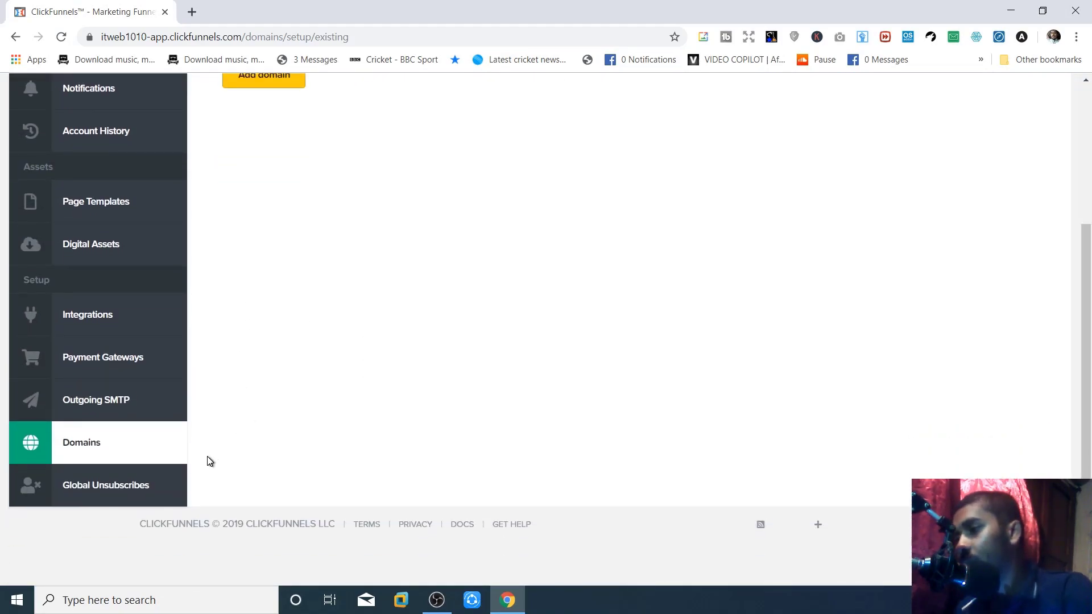
click(144, 487)
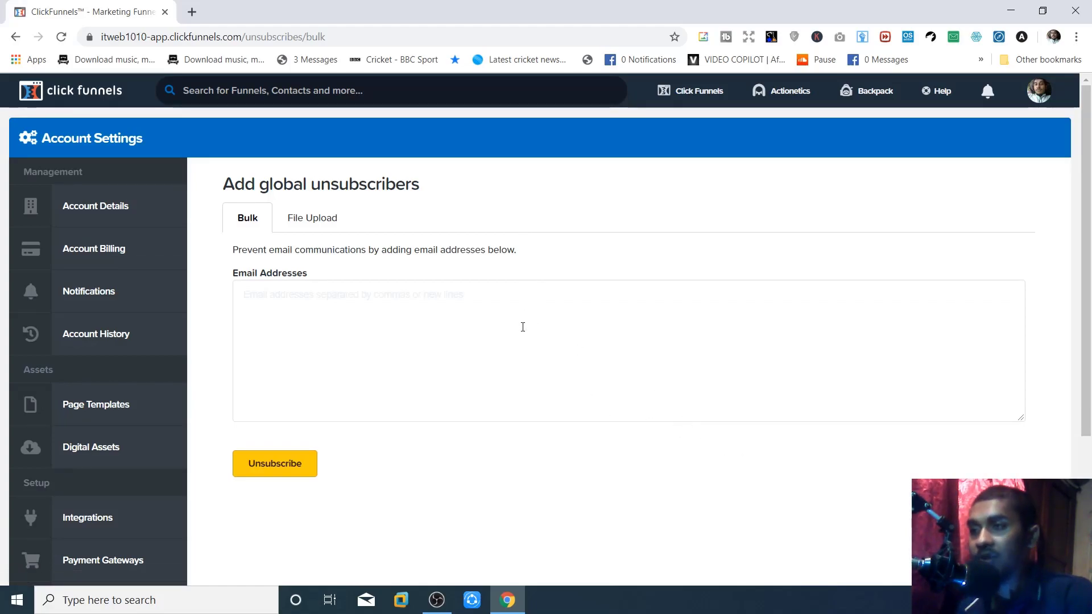
- Leave the unsubscribers page and choose Build Funnel from the ClickFunnels header menu
scroll(523, 327, down, 4)
scroll(366, 226, up, 4)
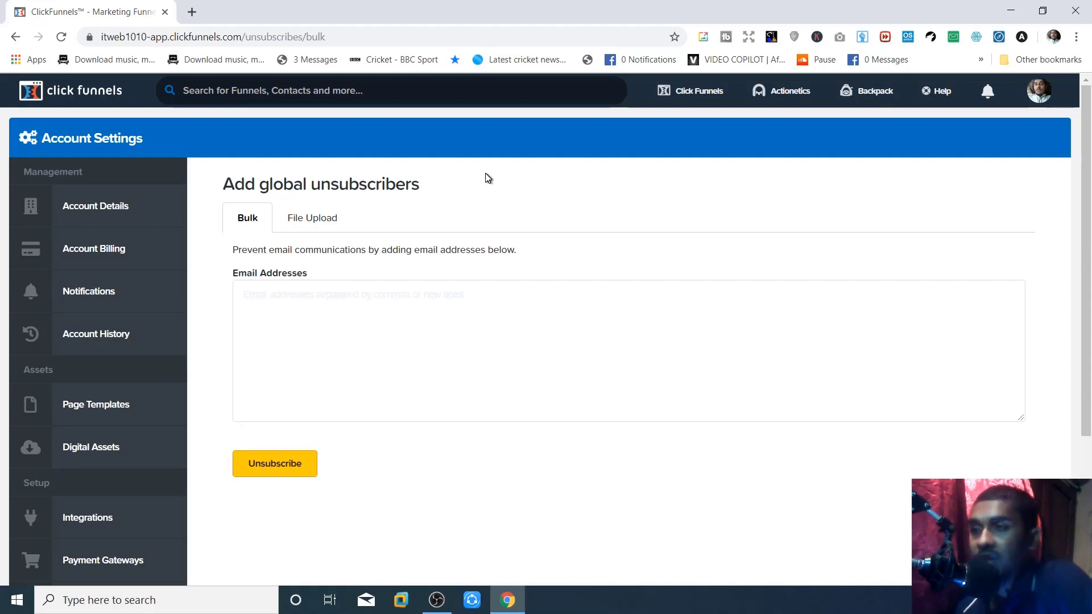
scroll(273, 404, down, 4)
scroll(278, 415, up, 4)
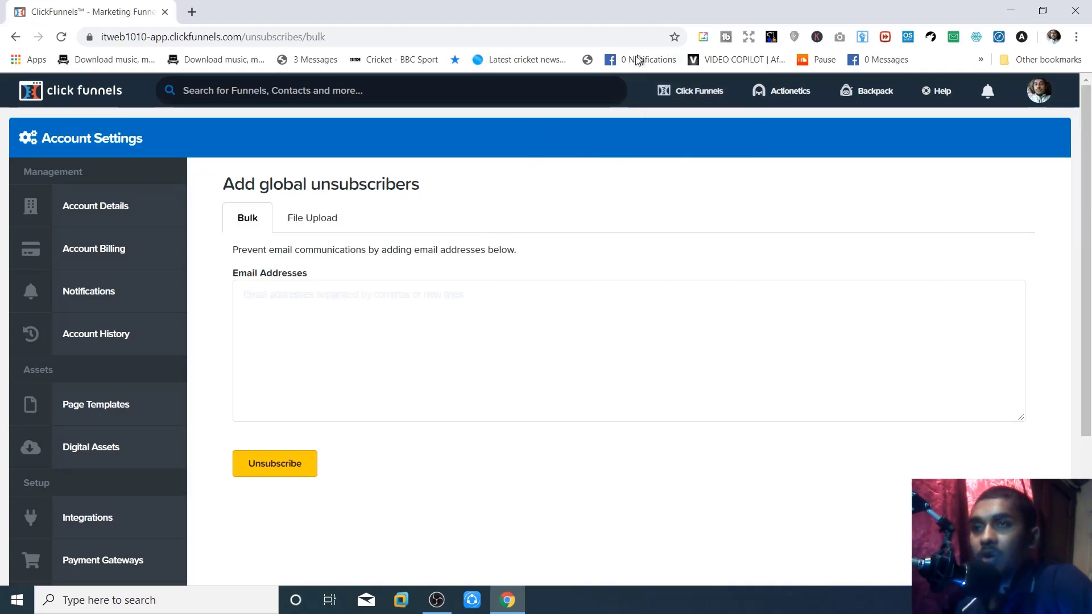
mouse_move(702, 92)
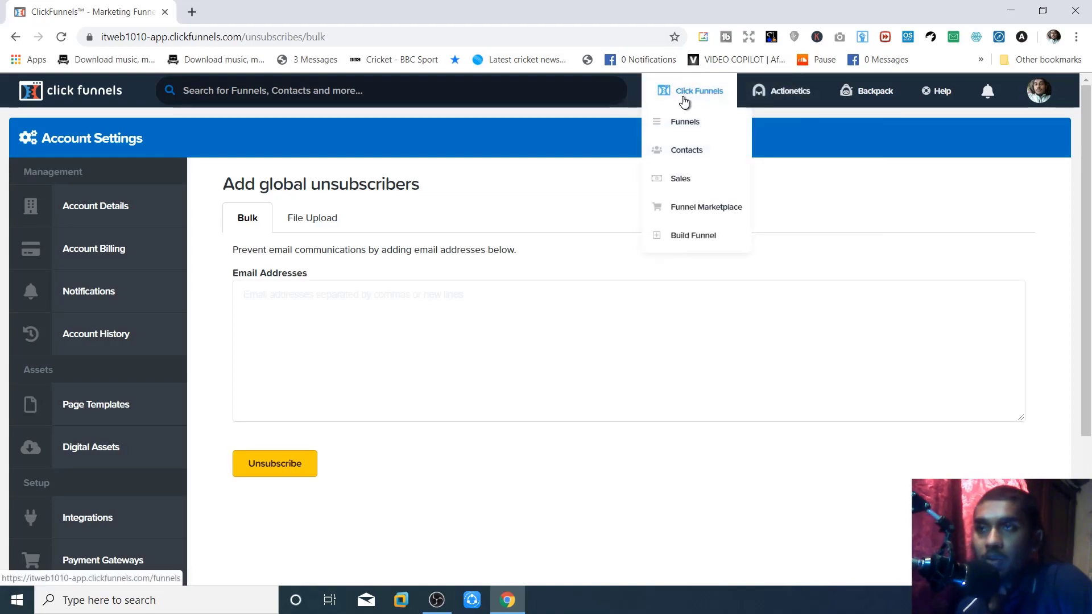
click(694, 243)
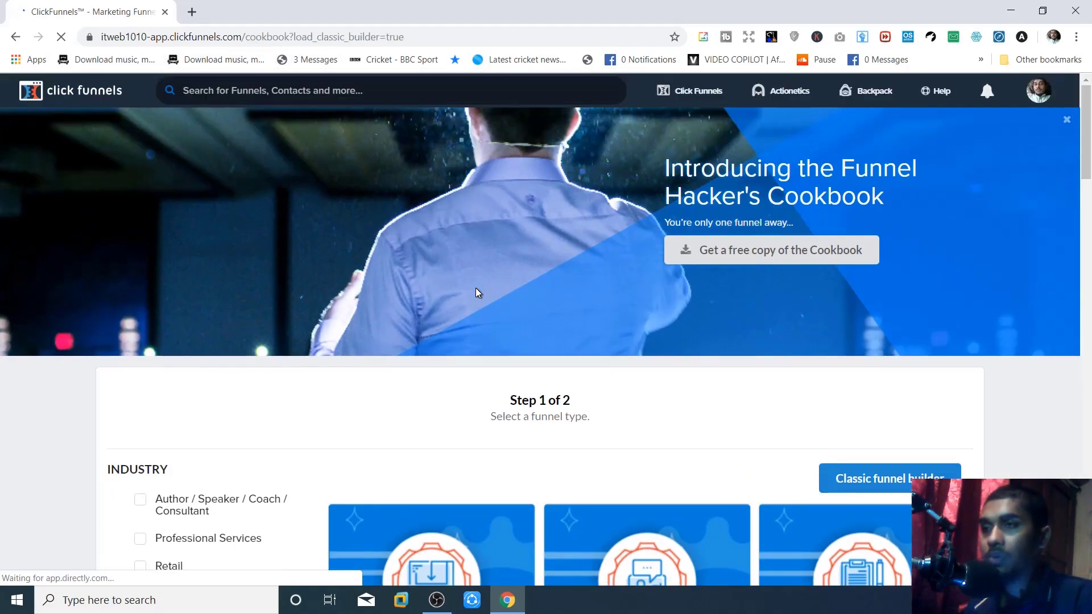
- Open the Classic funnel builder dialog, then close it to return to the funnel-type gallery
scroll(475, 292, down, 4)
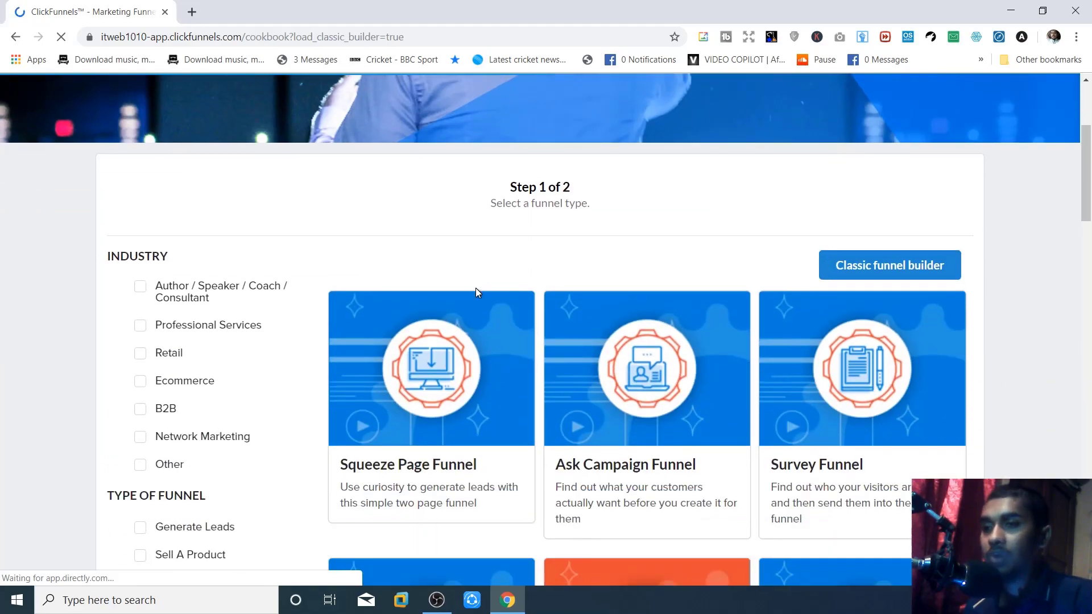
scroll(476, 288, up, 3)
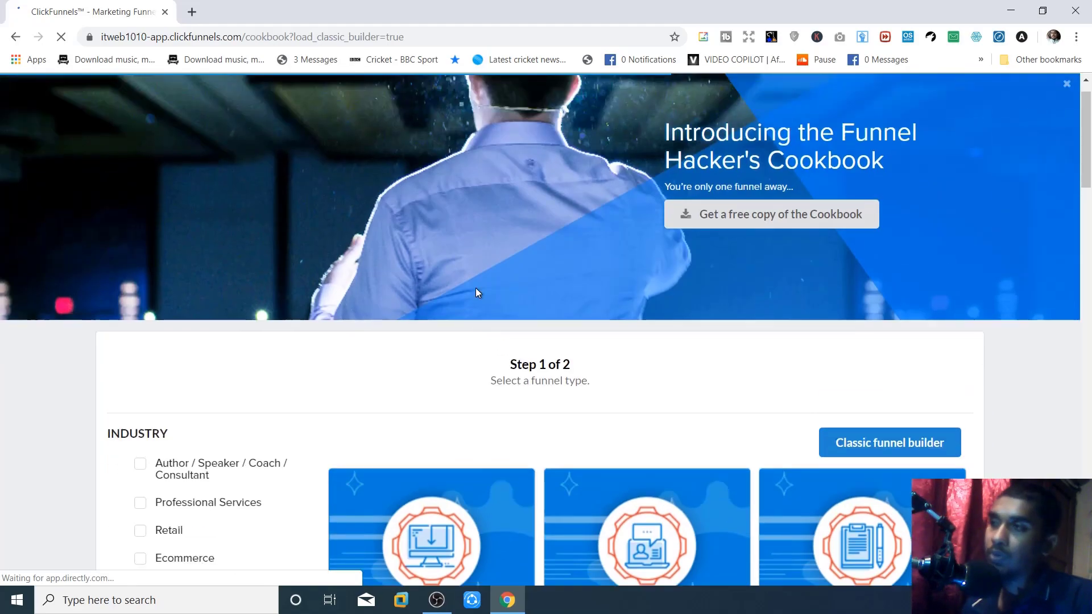
scroll(676, 323, down, 2)
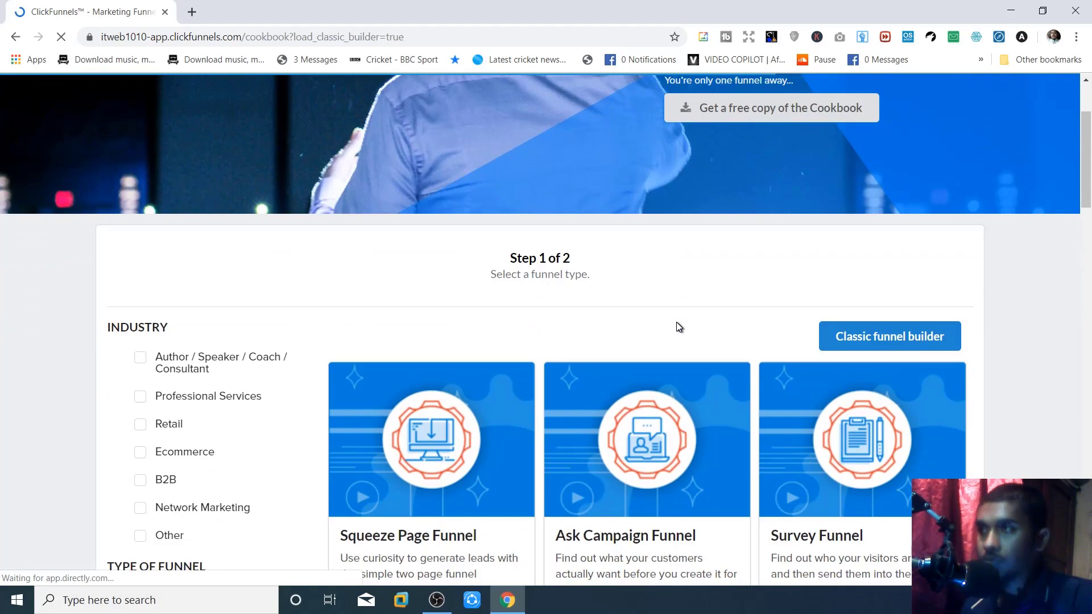
scroll(685, 321, down, 3)
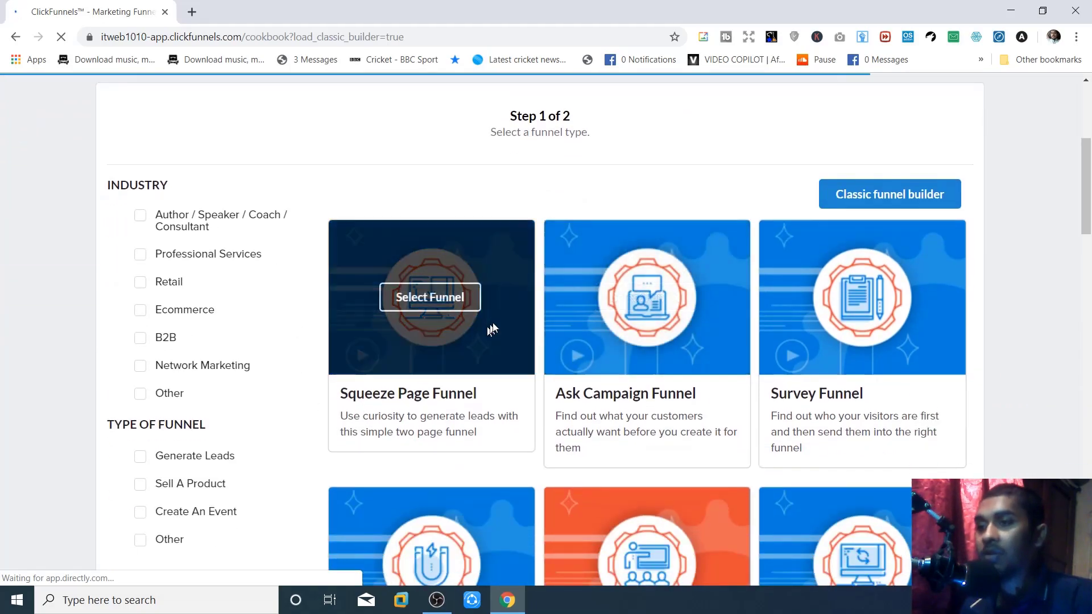
scroll(477, 332, down, 4)
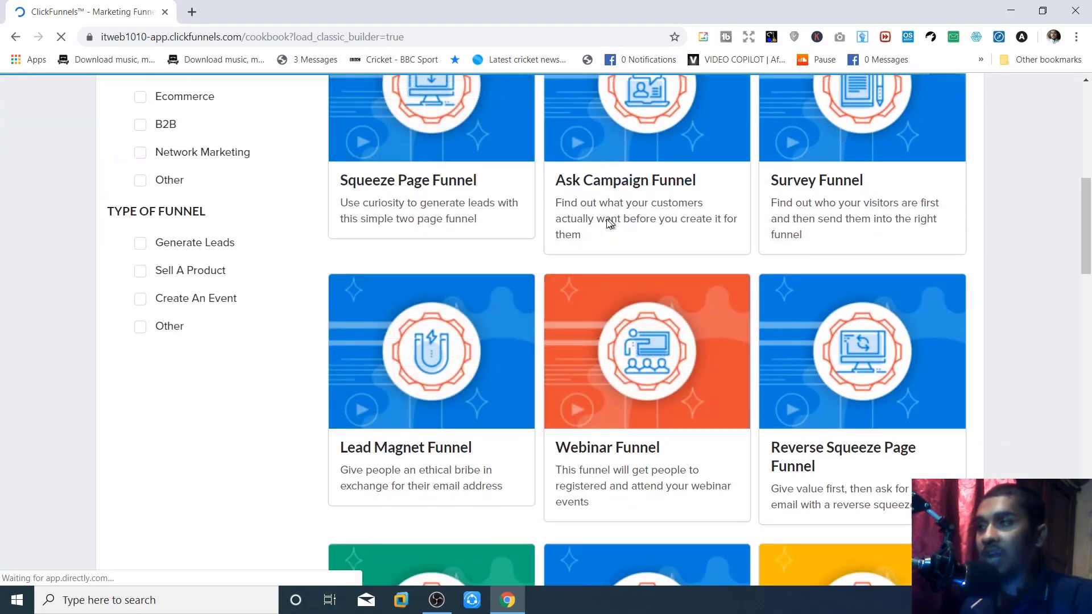
scroll(524, 235, up, 6)
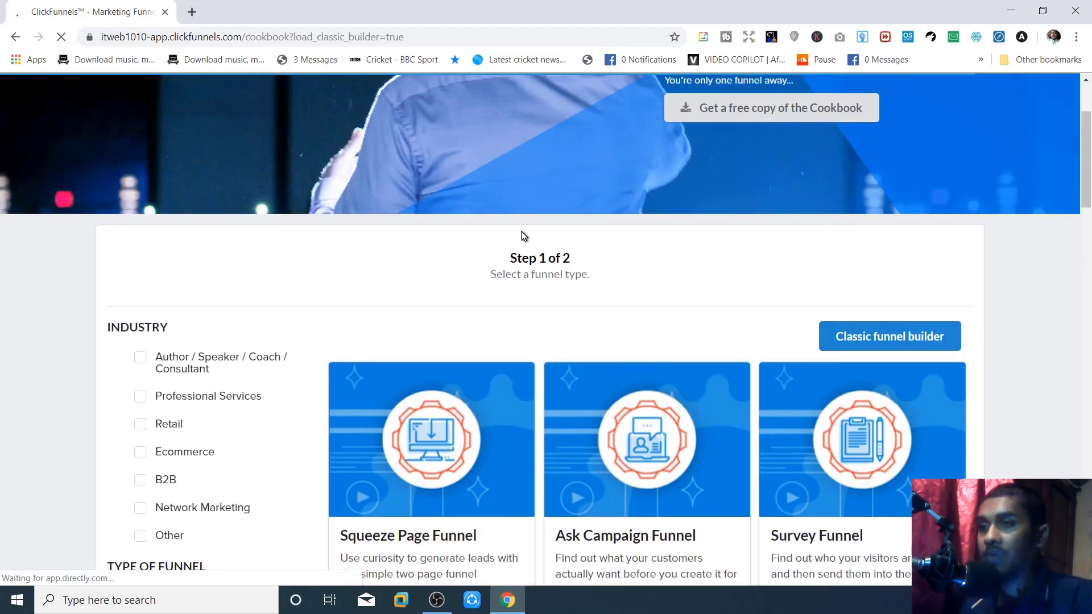
scroll(522, 233, down, 3)
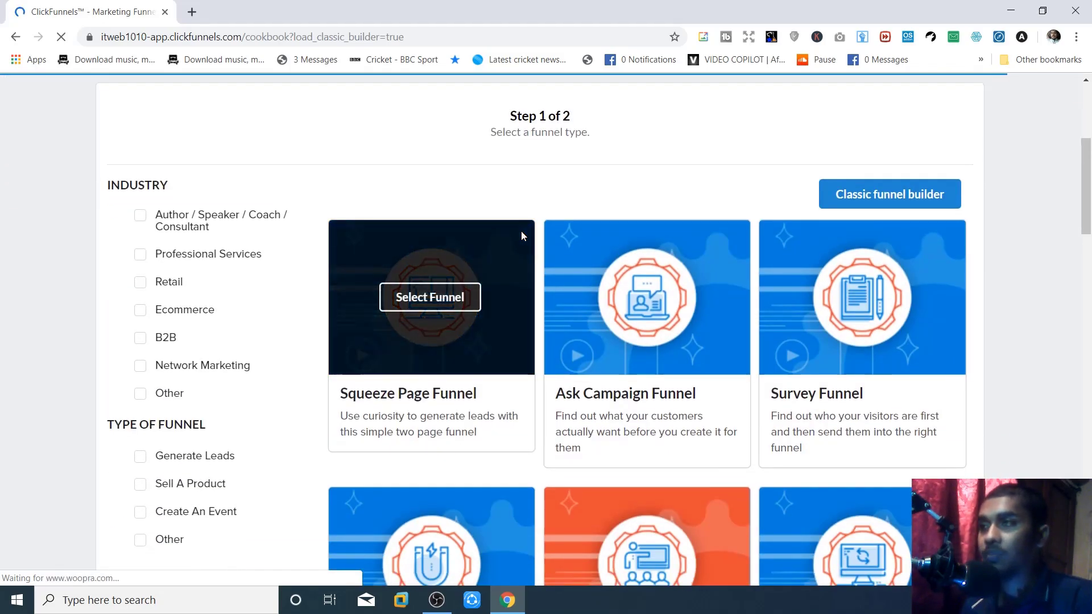
scroll(540, 233, up, 5)
scroll(546, 235, down, 8)
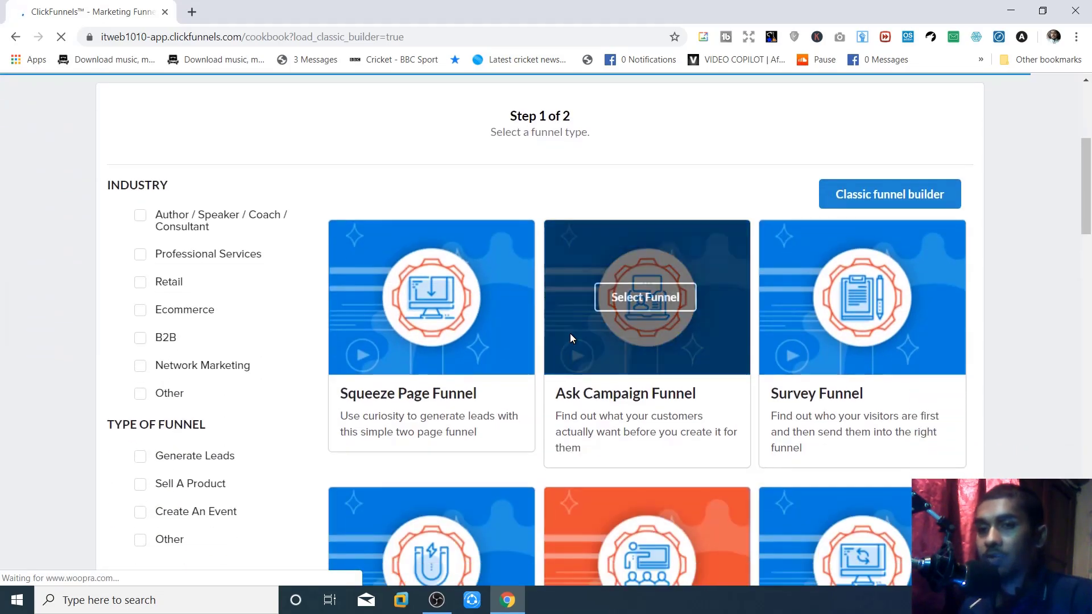
scroll(835, 291, up, 5)
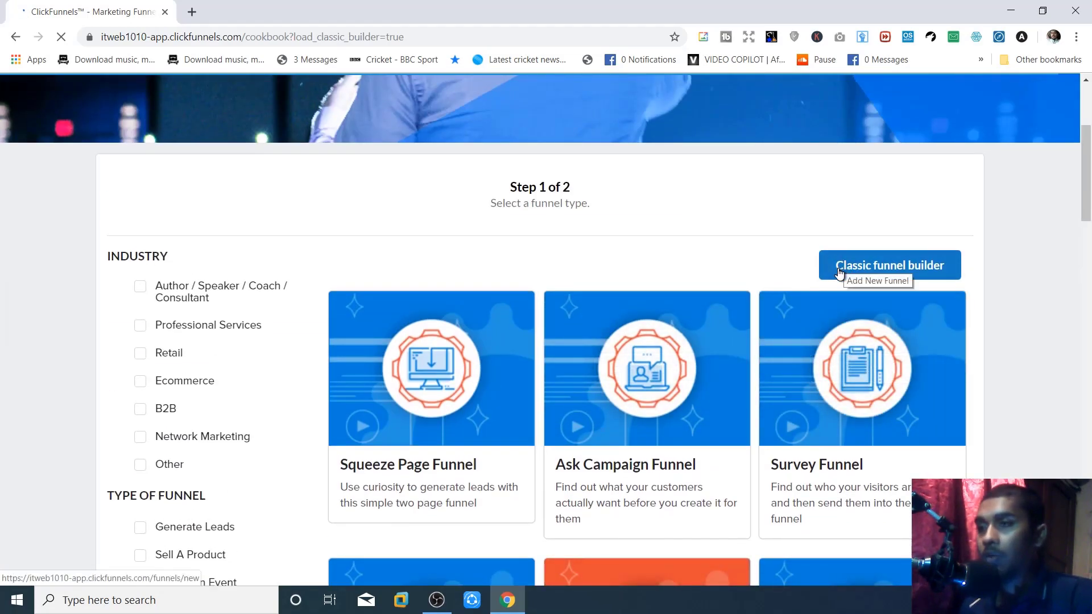
click(839, 273)
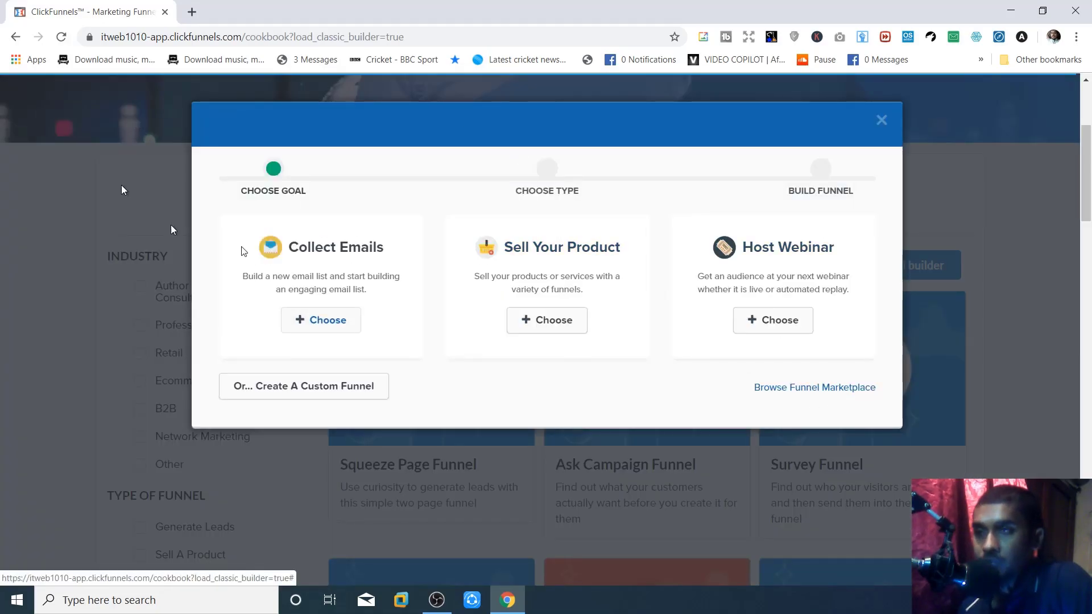
click(875, 123)
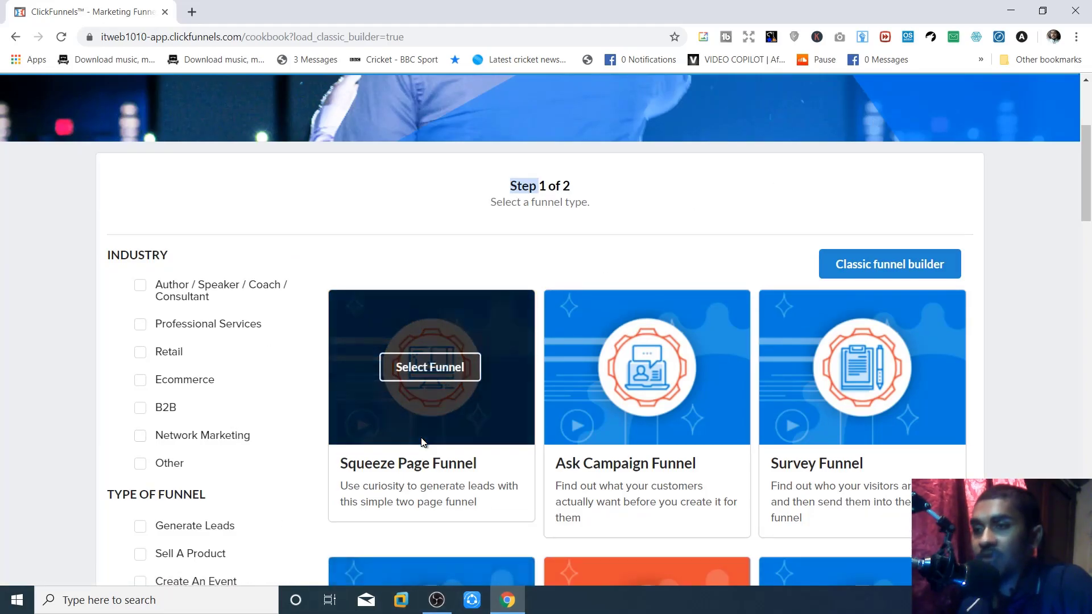
- Tick Generate Leads and browse the Squeeze Page, Lead Magnet and Bridge funnel cards
scroll(421, 442, down, 10)
scroll(666, 470, up, 9)
scroll(176, 422, down, 1)
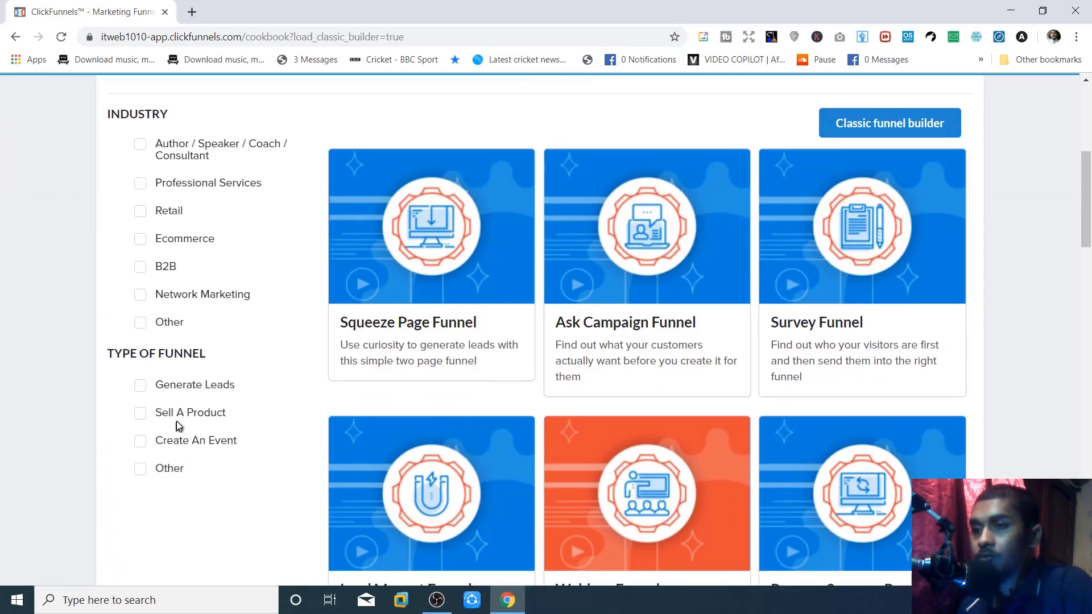
scroll(188, 413, down, 3)
scroll(189, 418, up, 2)
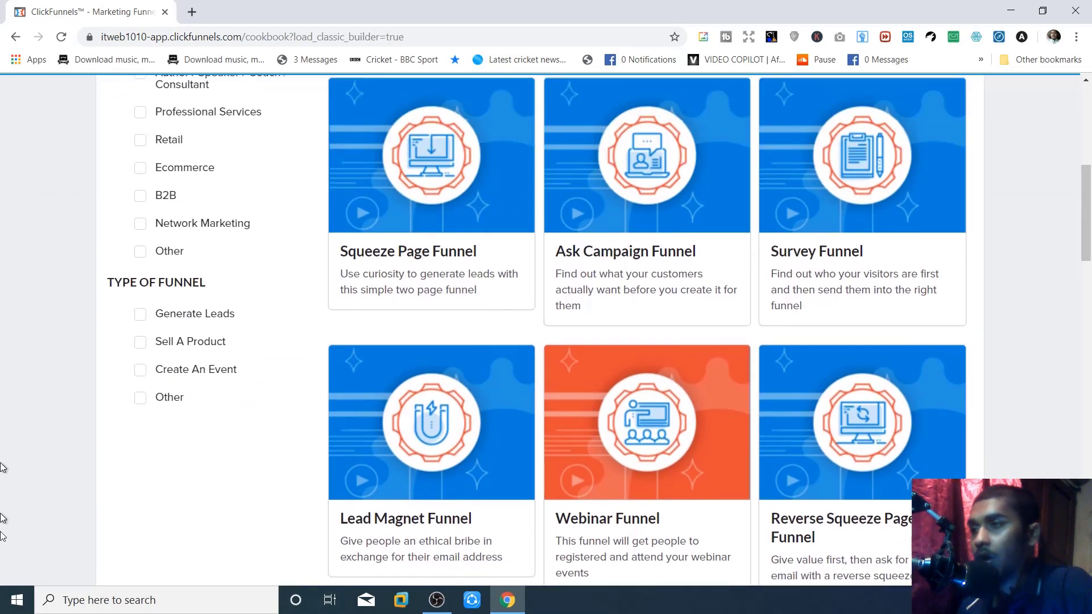
click(142, 325)
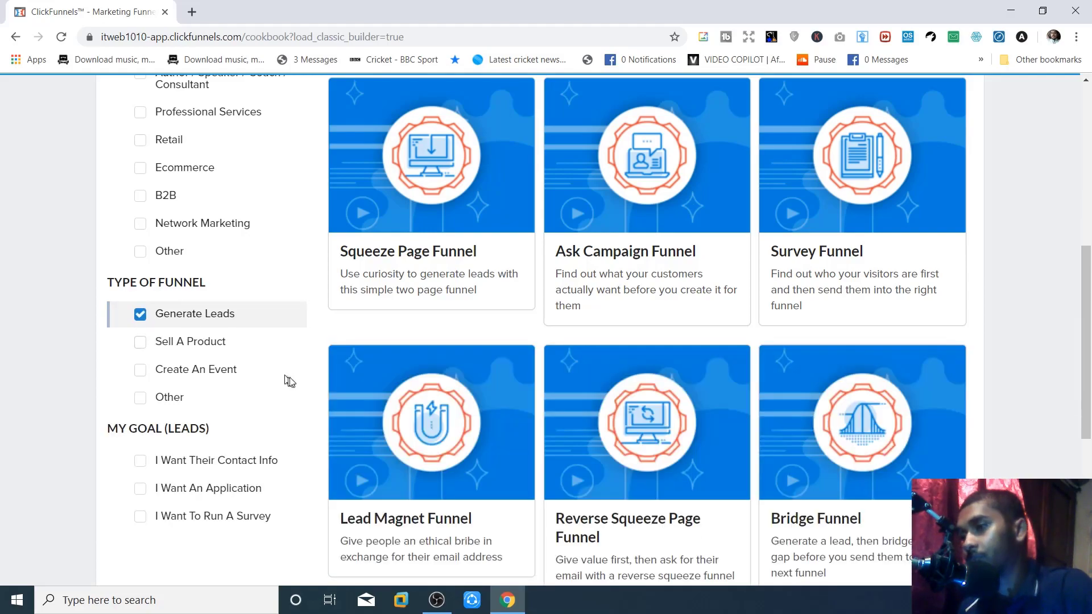
scroll(543, 353, up, 3)
scroll(545, 352, down, 3)
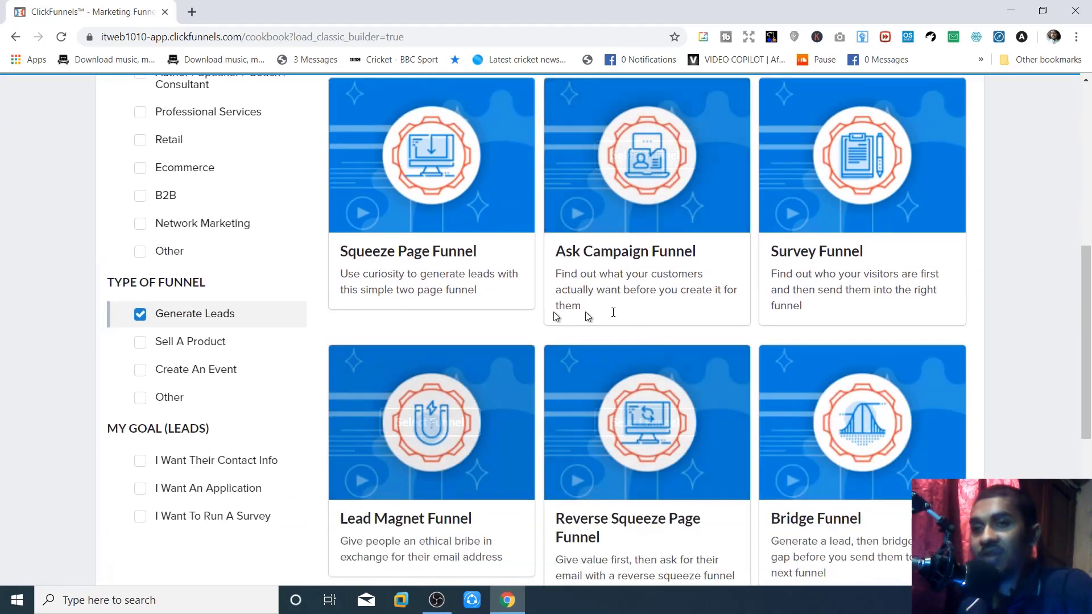
scroll(731, 316, down, 4)
scroll(731, 322, down, 2)
scroll(731, 322, up, 7)
scroll(629, 342, down, 5)
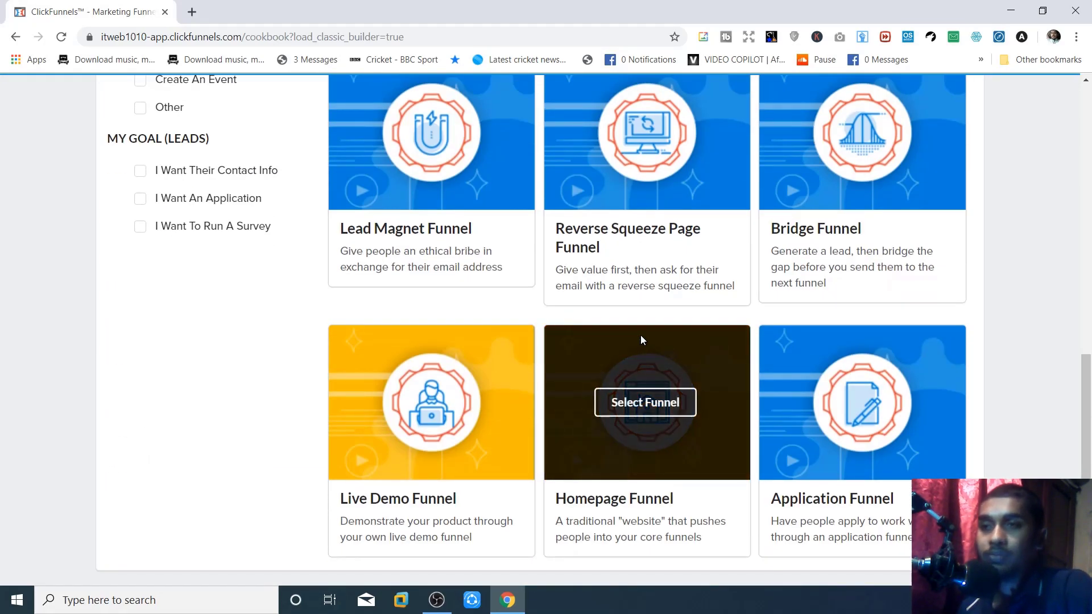
scroll(569, 319, down, 1)
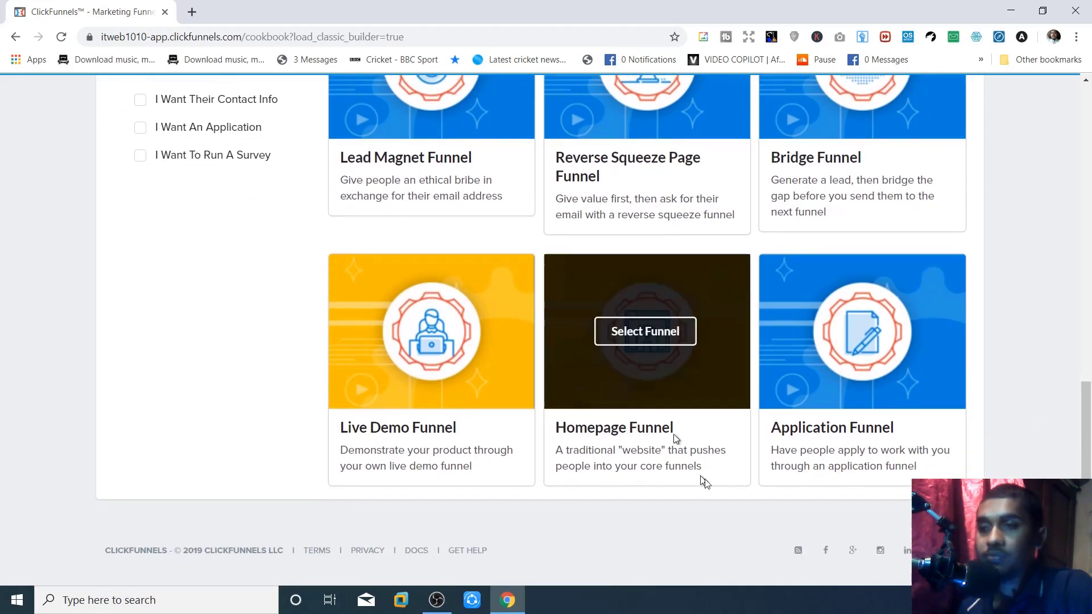
scroll(878, 373, up, 5)
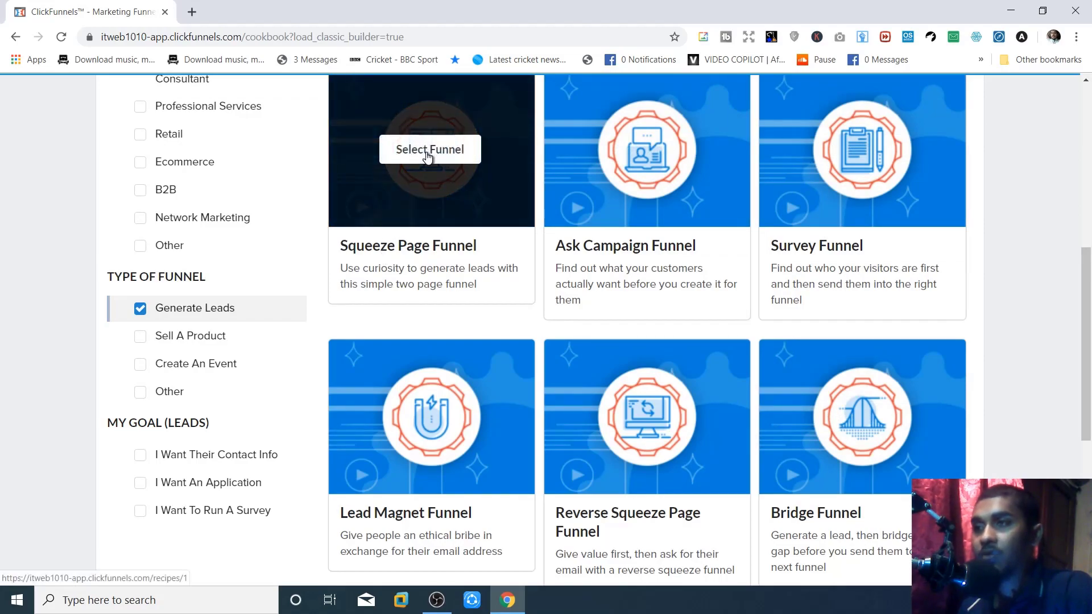
- Choose the Squeeze Page Funnel and browse its template list
click(428, 157)
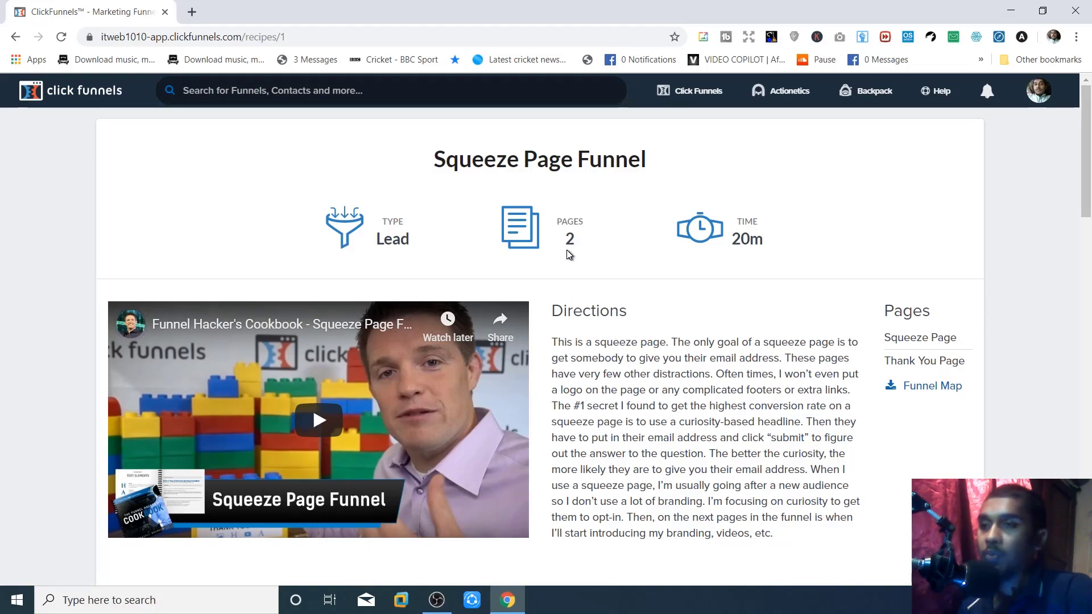
scroll(566, 250, down, 8)
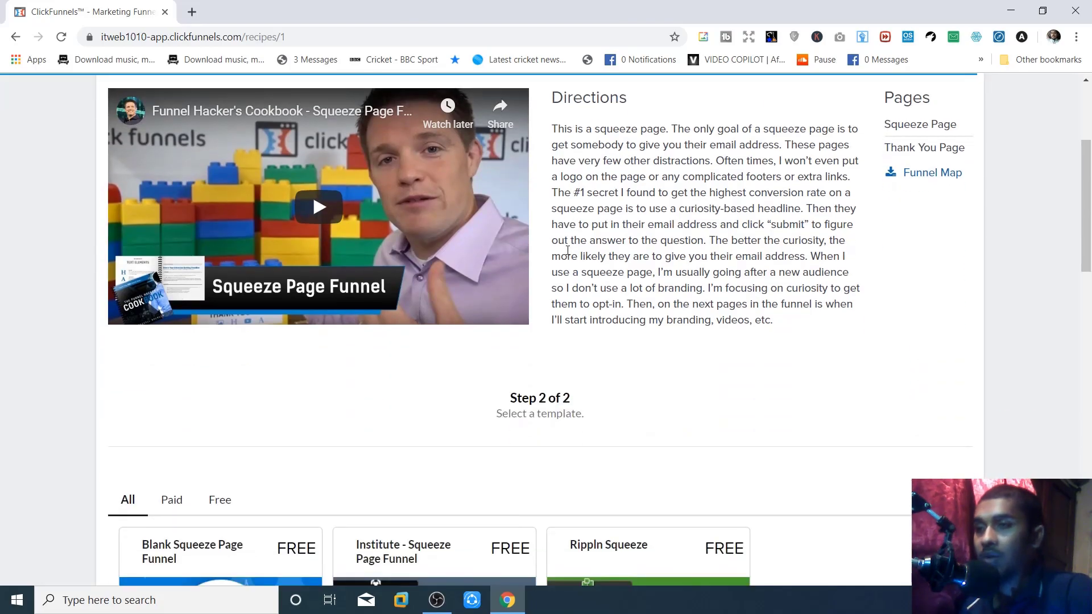
scroll(566, 250, up, 8)
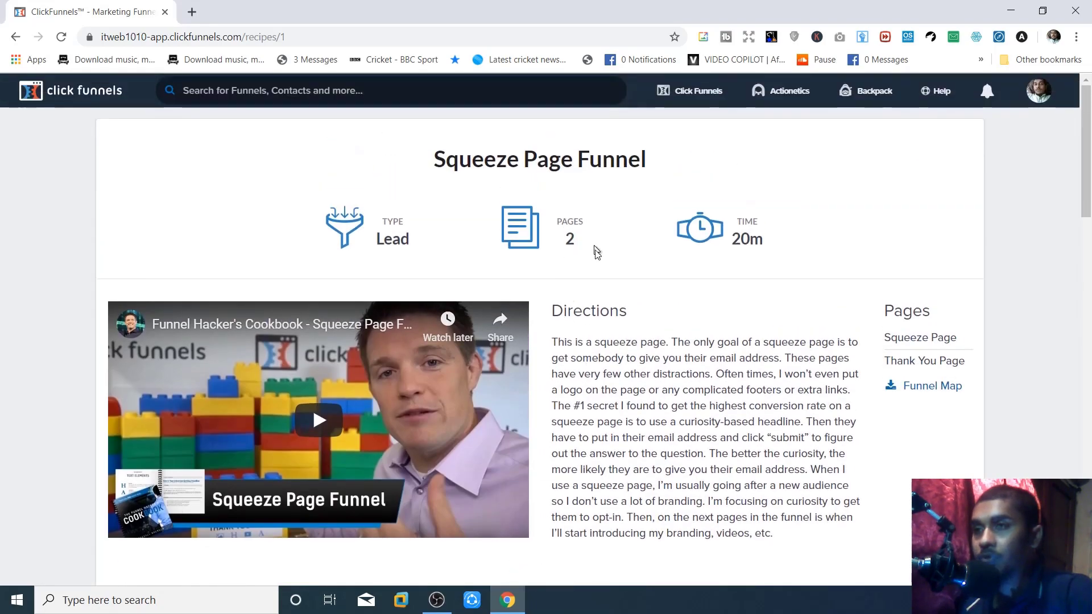
scroll(782, 385, down, 15)
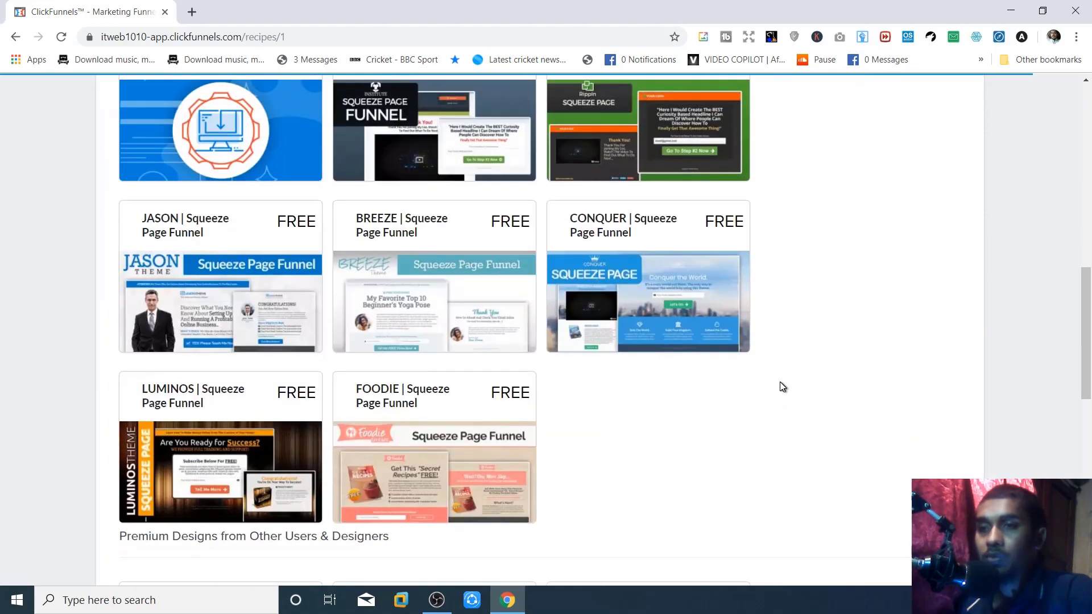
scroll(781, 384, down, 5)
scroll(782, 384, up, 12)
scroll(299, 335, down, 4)
scroll(236, 225, up, 3)
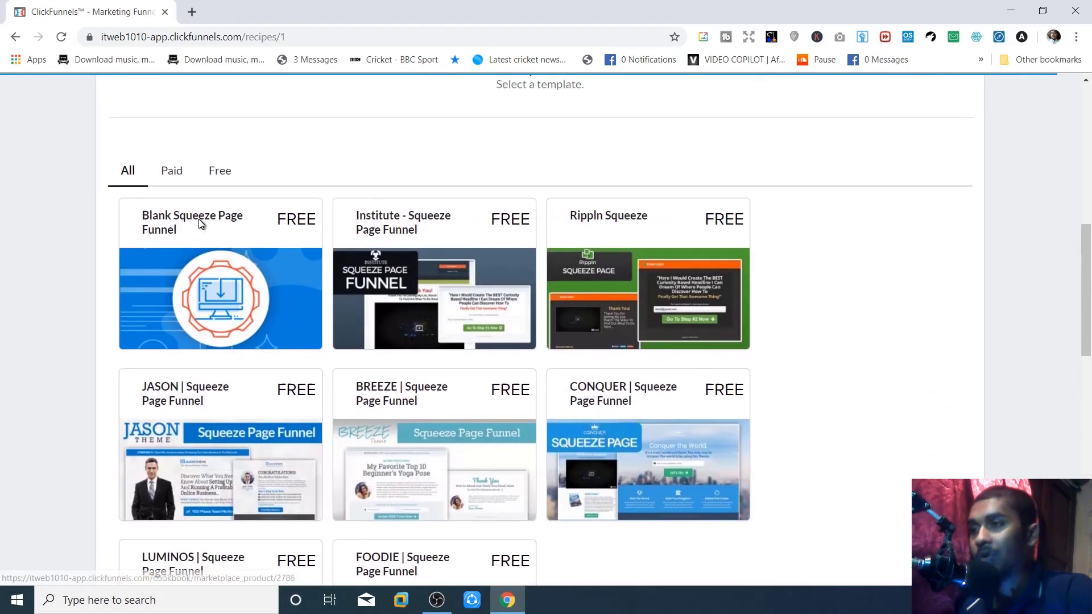
scroll(239, 239, down, 10)
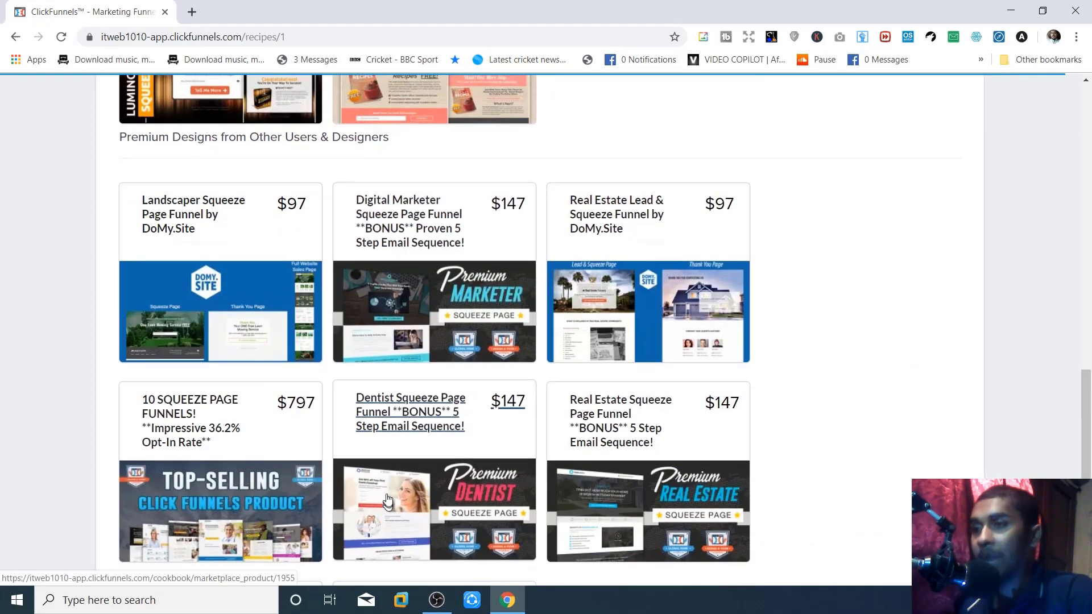
scroll(464, 489, down, 4)
scroll(465, 488, up, 14)
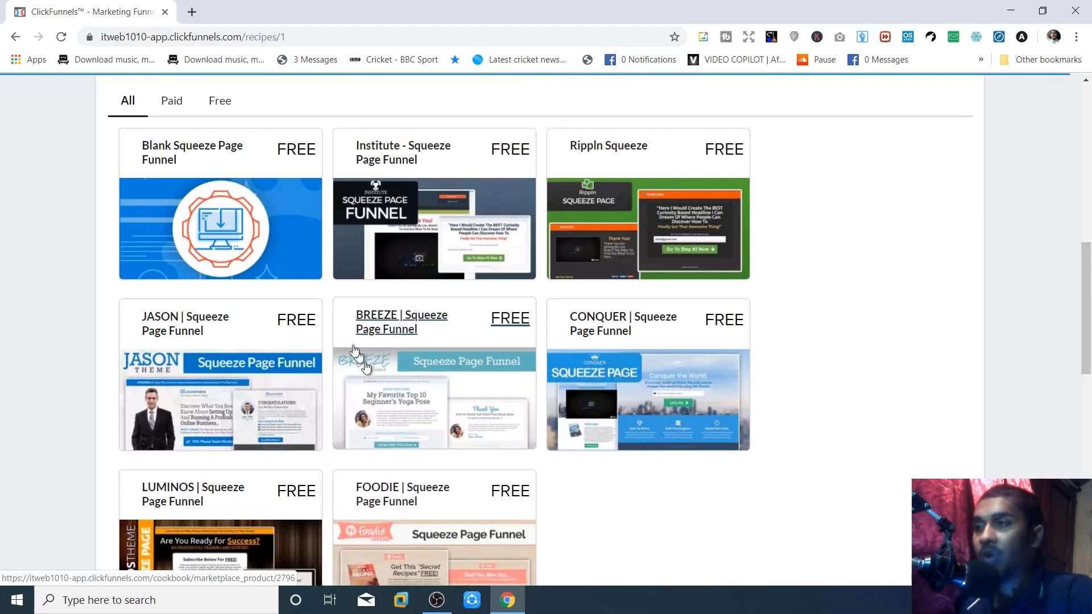
scroll(225, 136, up, 1)
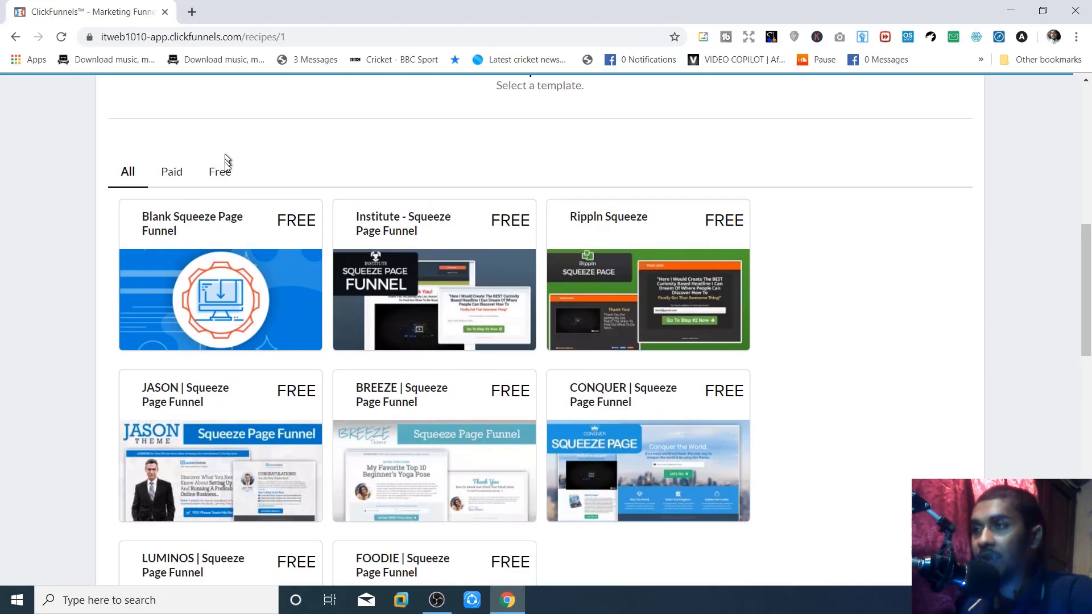
- Filter the squeeze page templates to Free, showing Blank, JASON, BREEZE and FOODIE
click(223, 173)
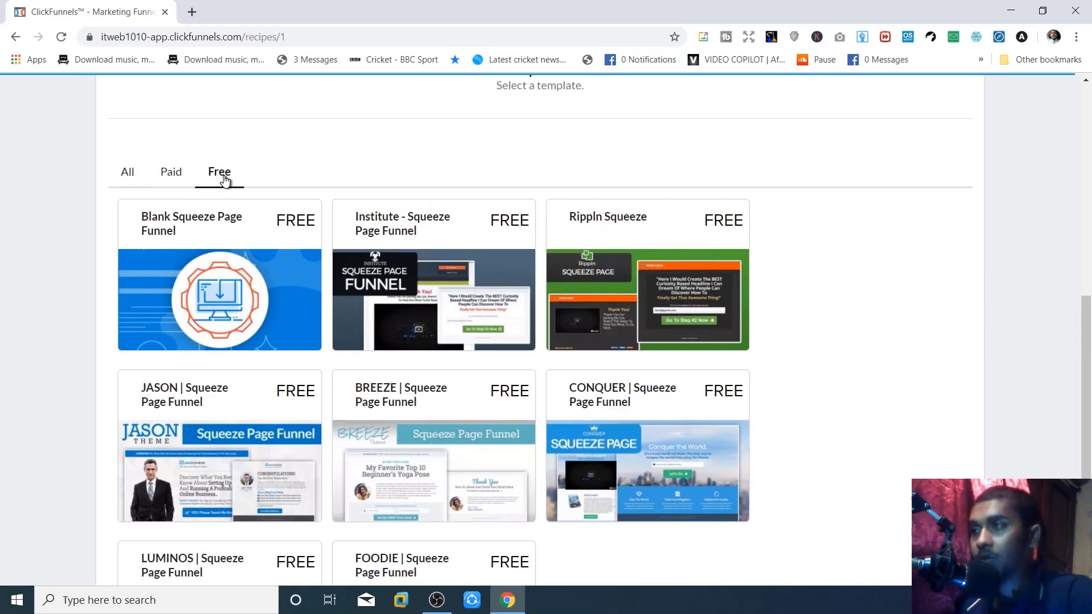
scroll(465, 294, down, 3)
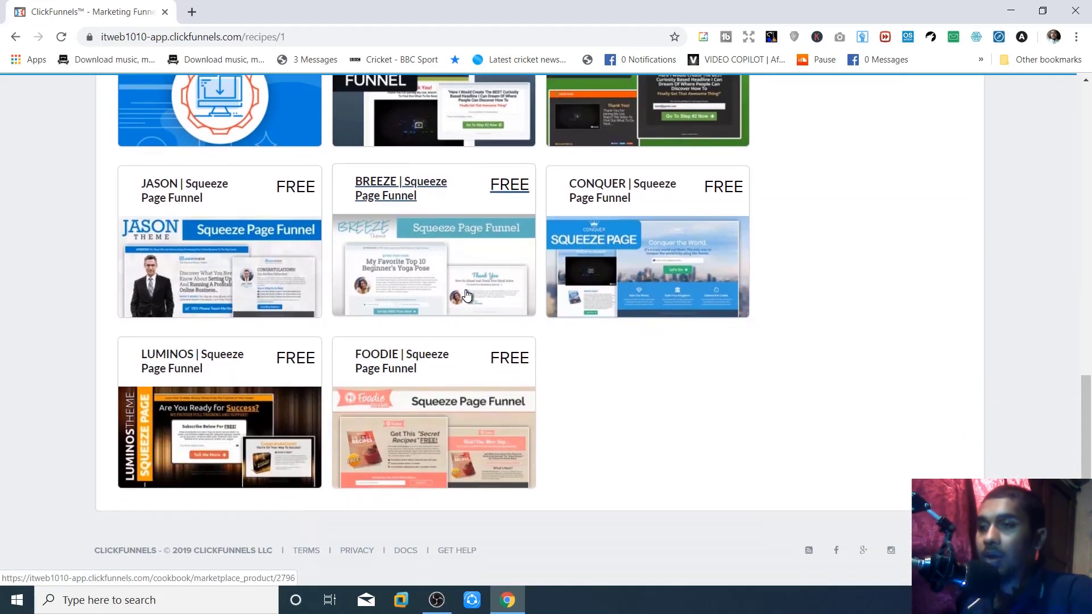
scroll(465, 294, up, 4)
scroll(428, 317, down, 3)
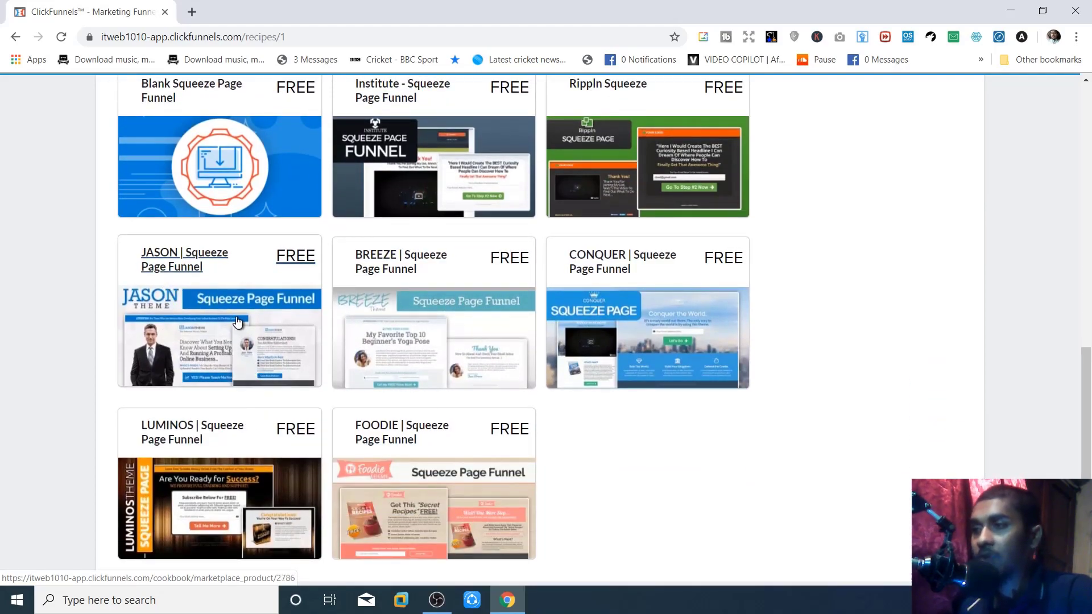
- Import the free JASON | Squeeze Page Funnel template with Get Funnel
click(192, 315)
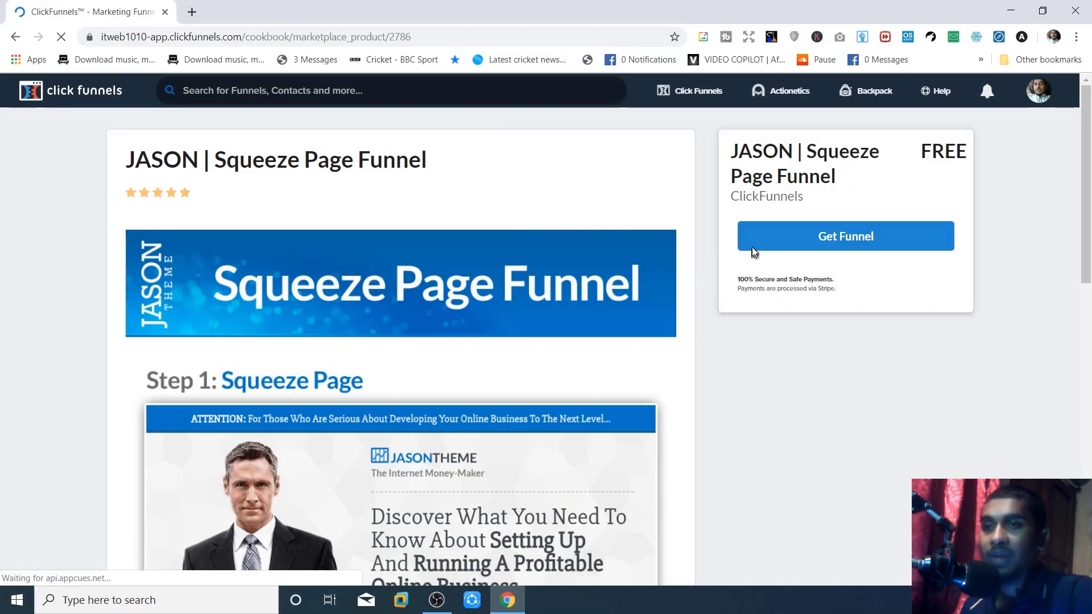
click(794, 250)
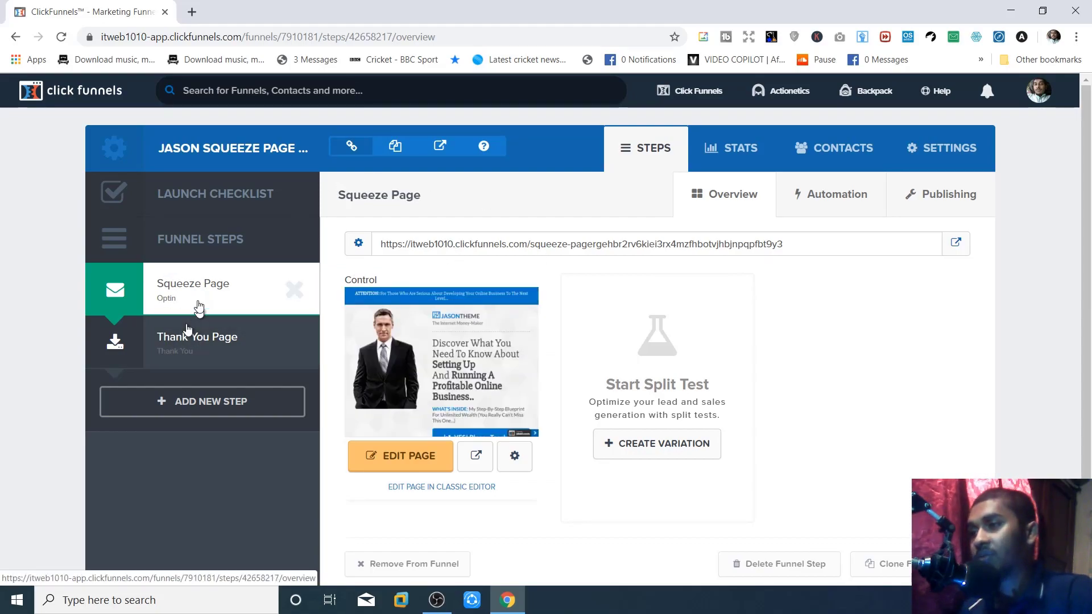
- Glance at the Thank You Page step, then edit the JASON Squeeze Page
click(211, 347)
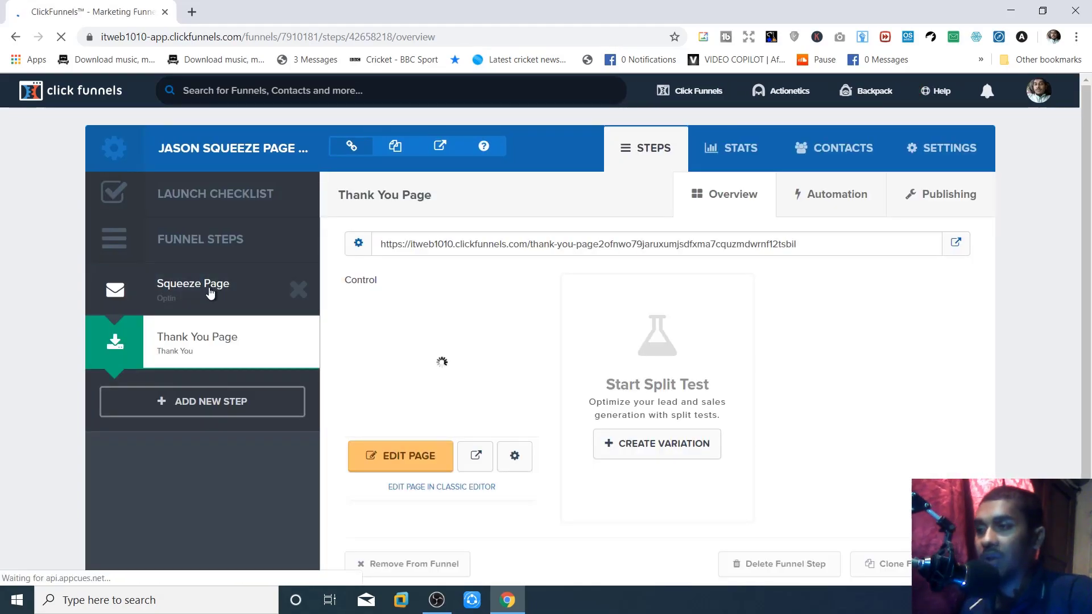
click(212, 292)
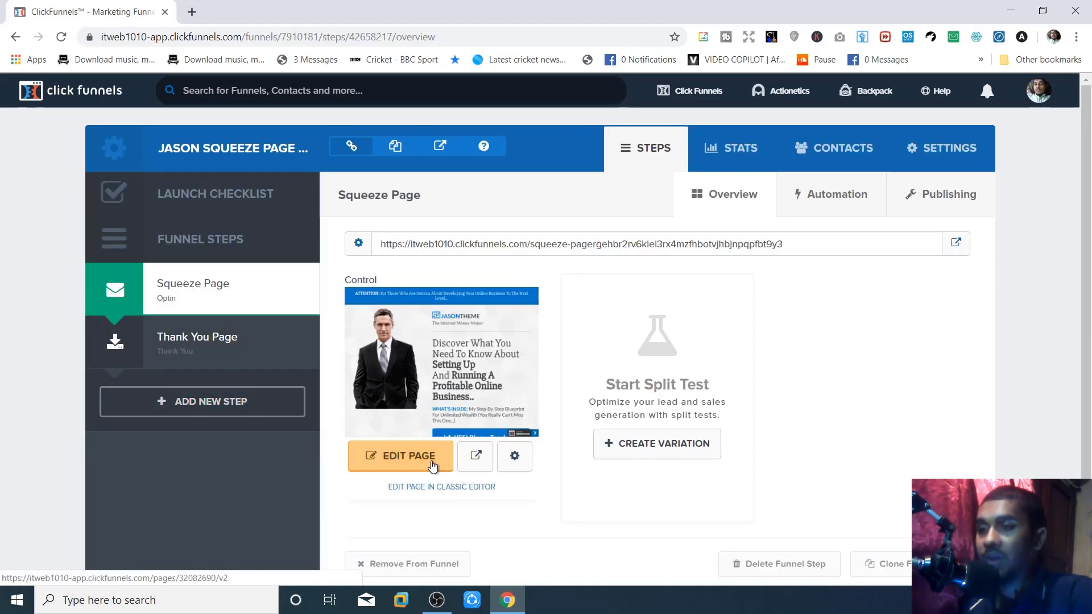
click(381, 457)
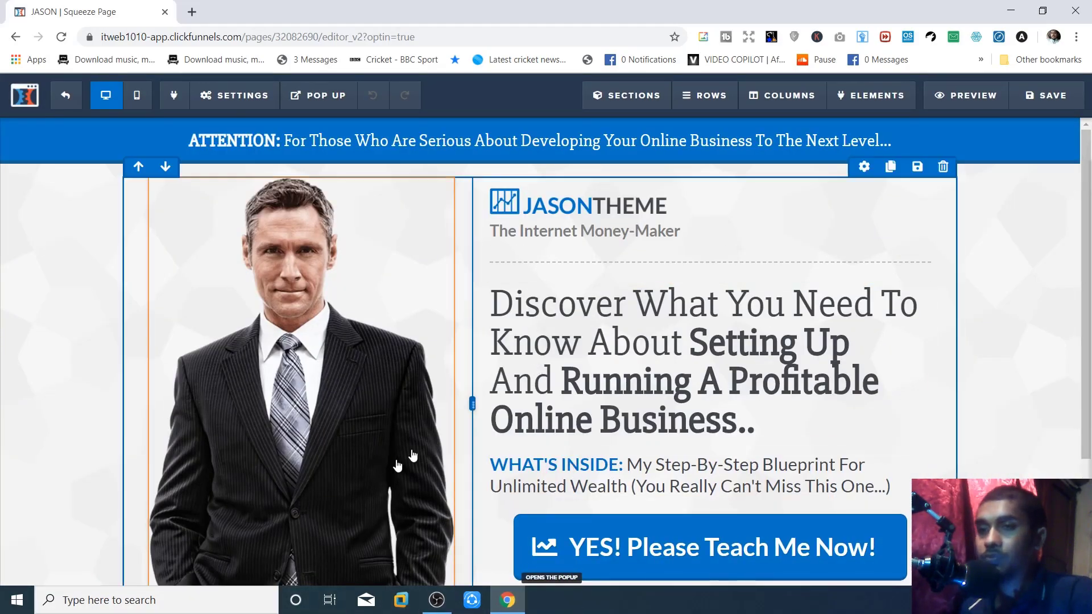
scroll(386, 458, down, 3)
scroll(384, 456, up, 3)
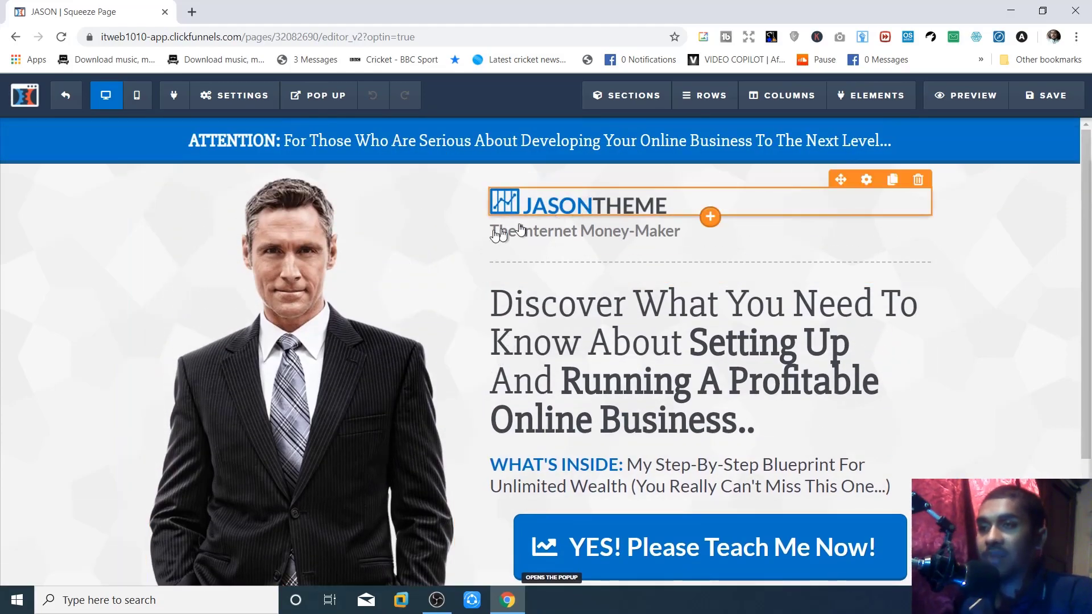
click(591, 207)
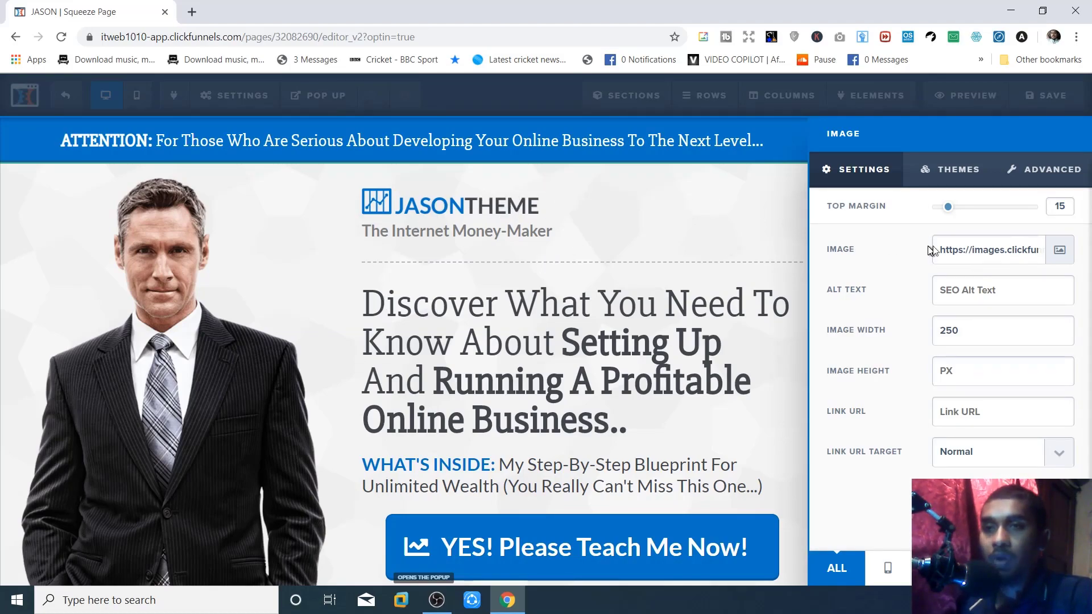
click(978, 252)
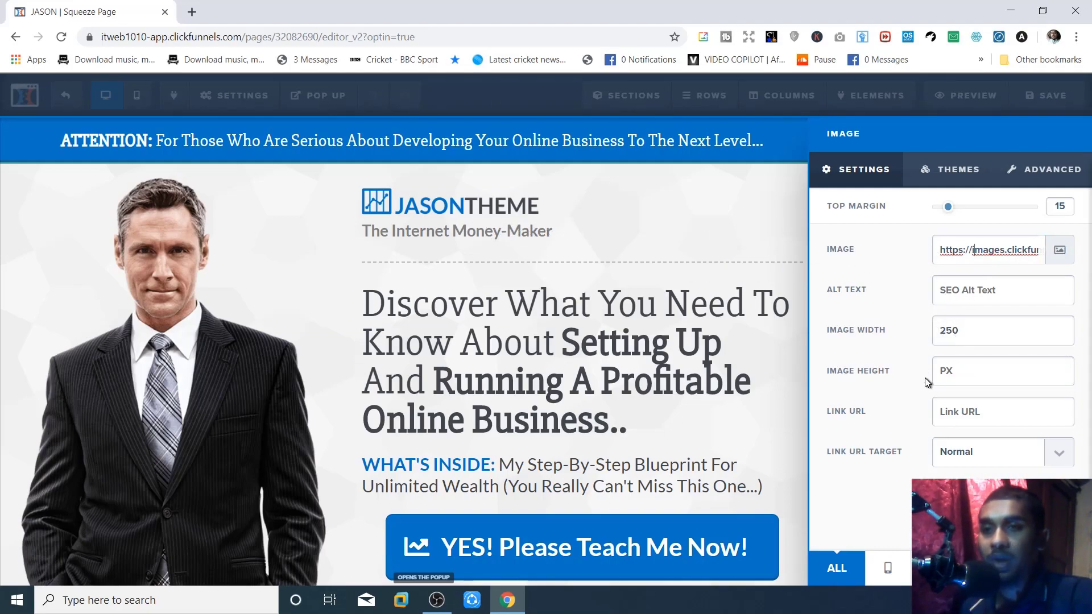
click(933, 181)
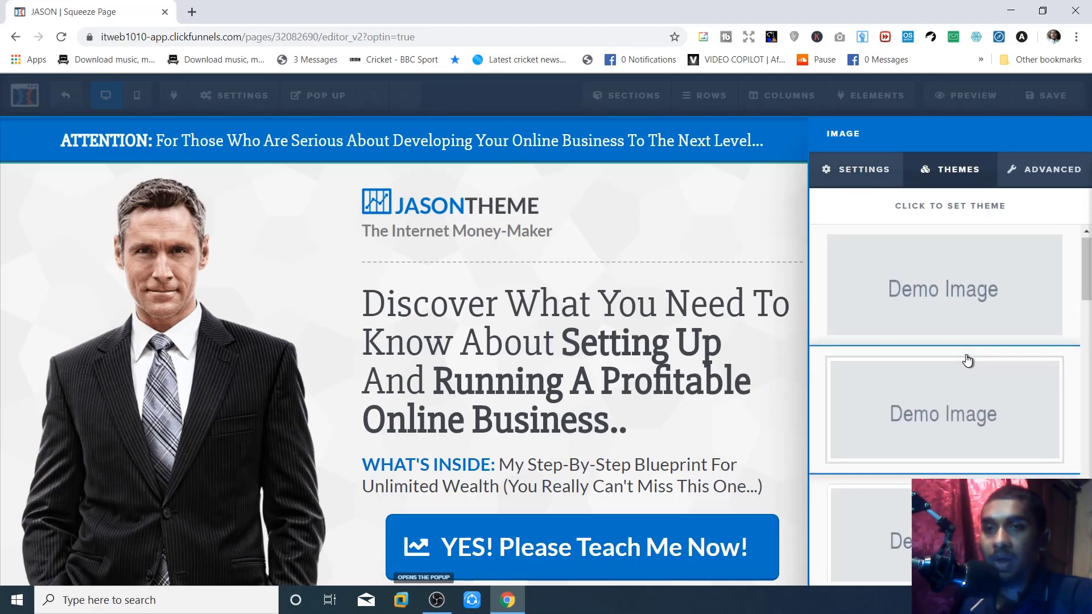
click(1067, 174)
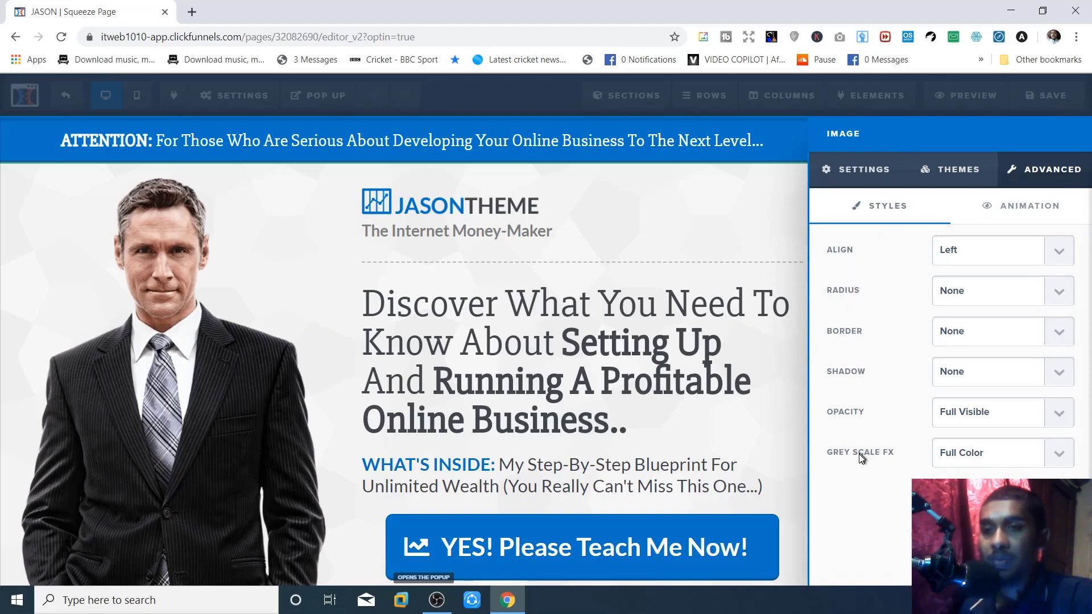
click(522, 346)
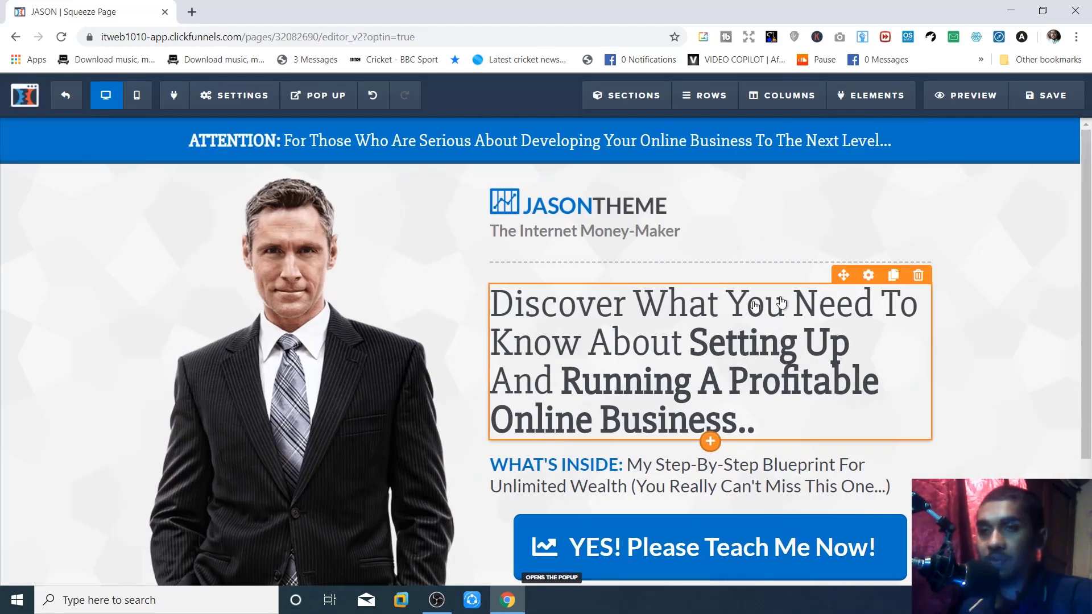
- Replace 'A Profitable Online Business..' in the headline with 'A Handsome Business'
click(695, 353)
drag(748, 411, 702, 377)
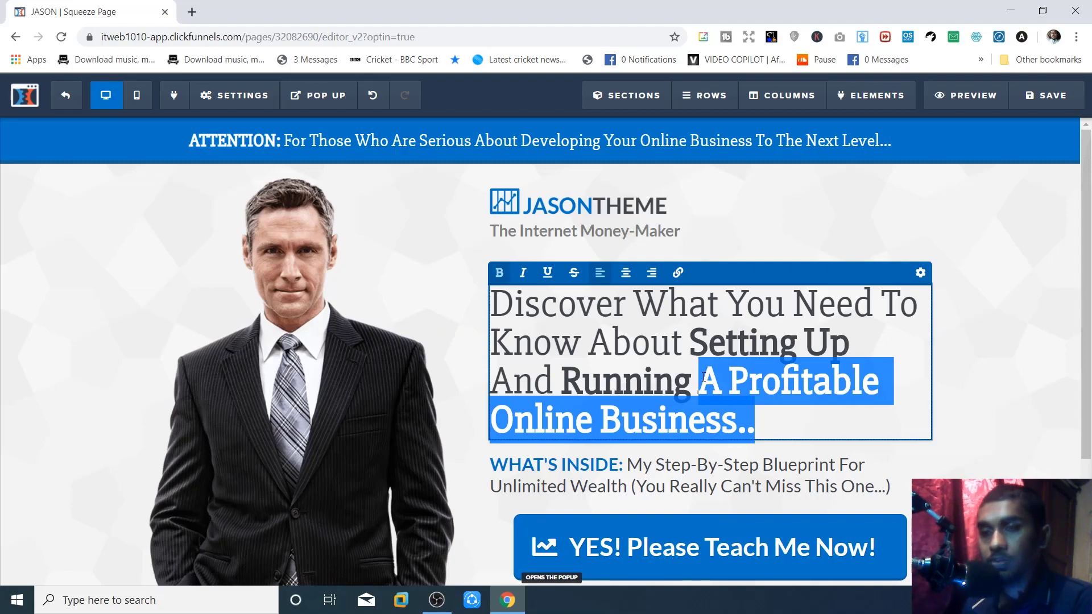
text(A )
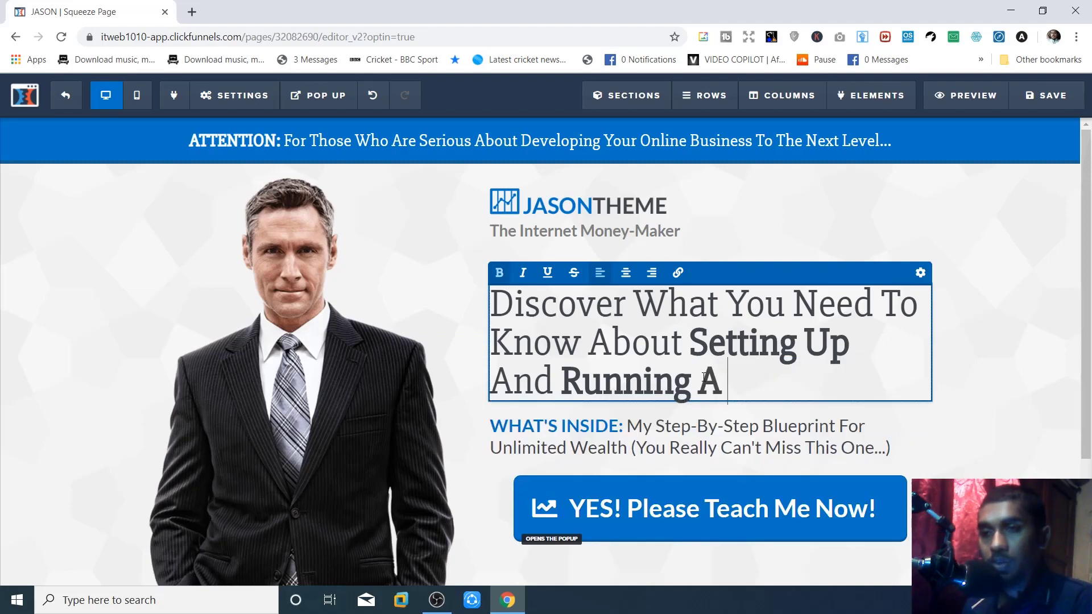
text(Handsome Business)
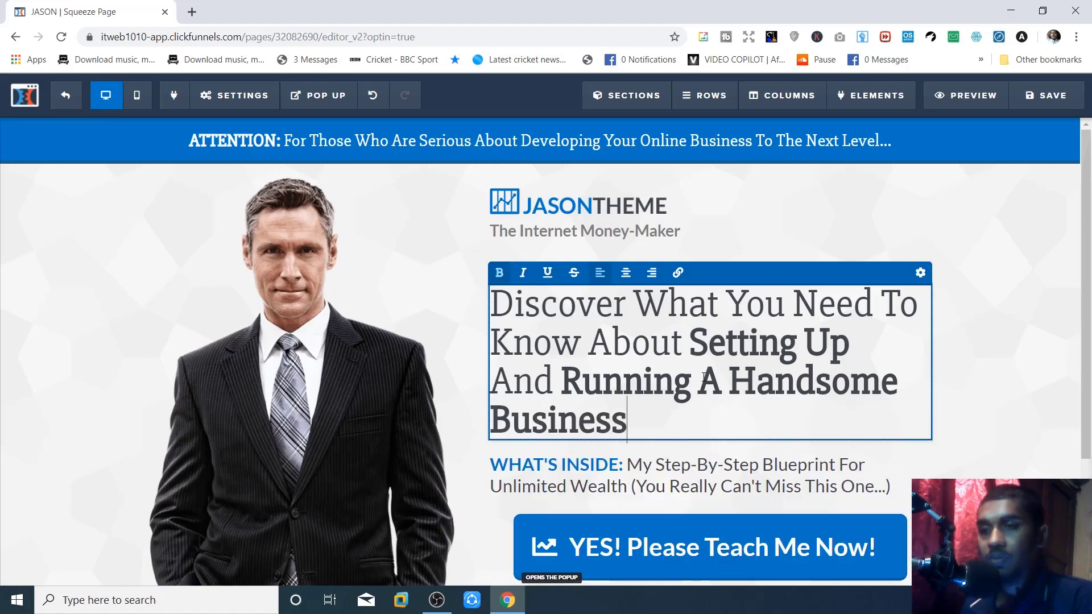
scroll(543, 310, down, 1)
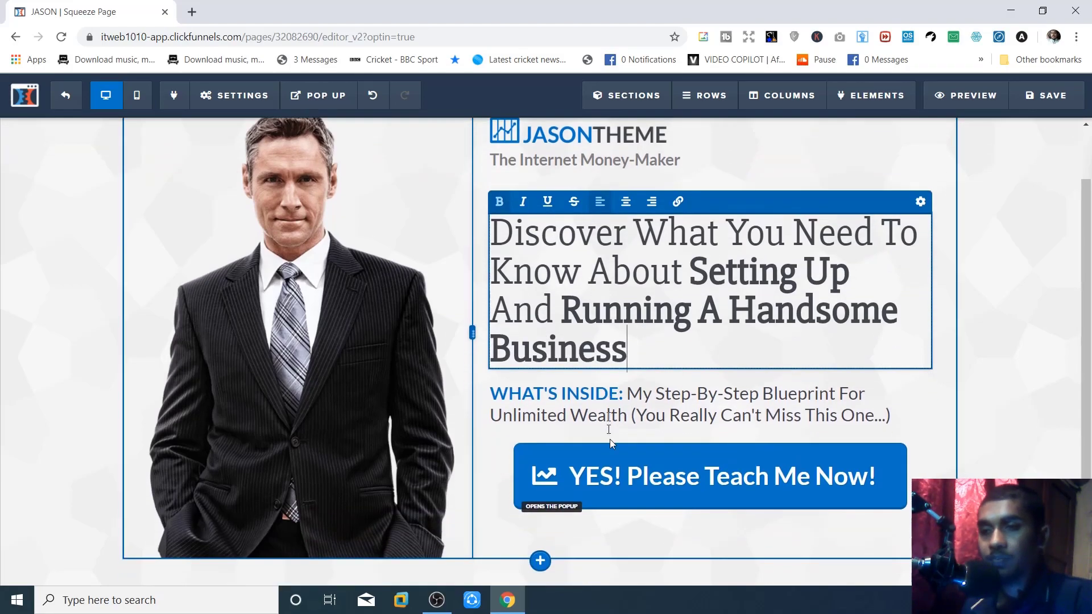
click(577, 466)
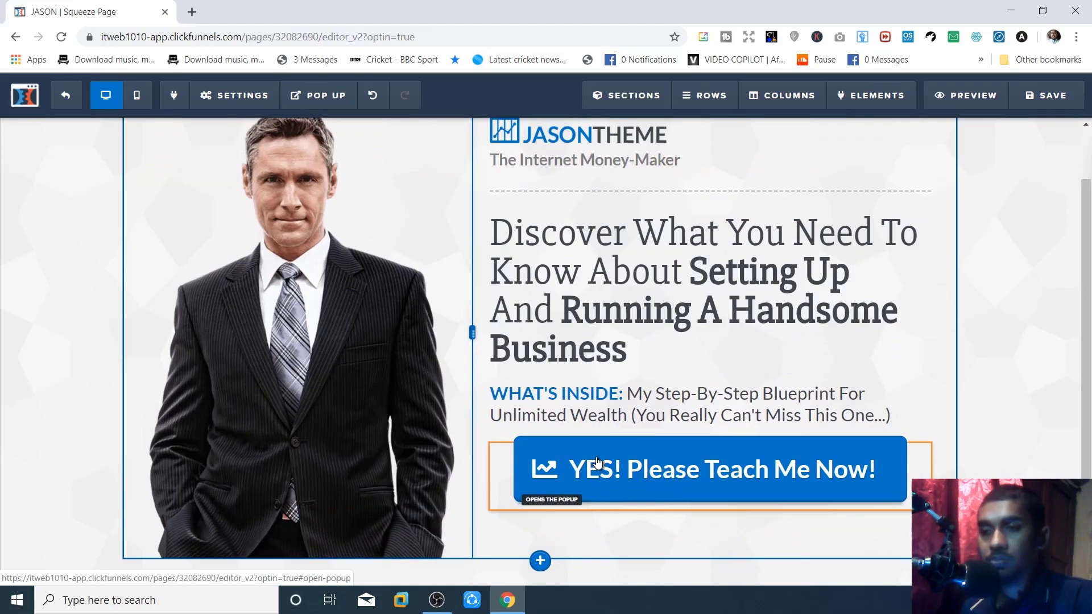
scroll(605, 486, up, 1)
scroll(692, 468, down, 3)
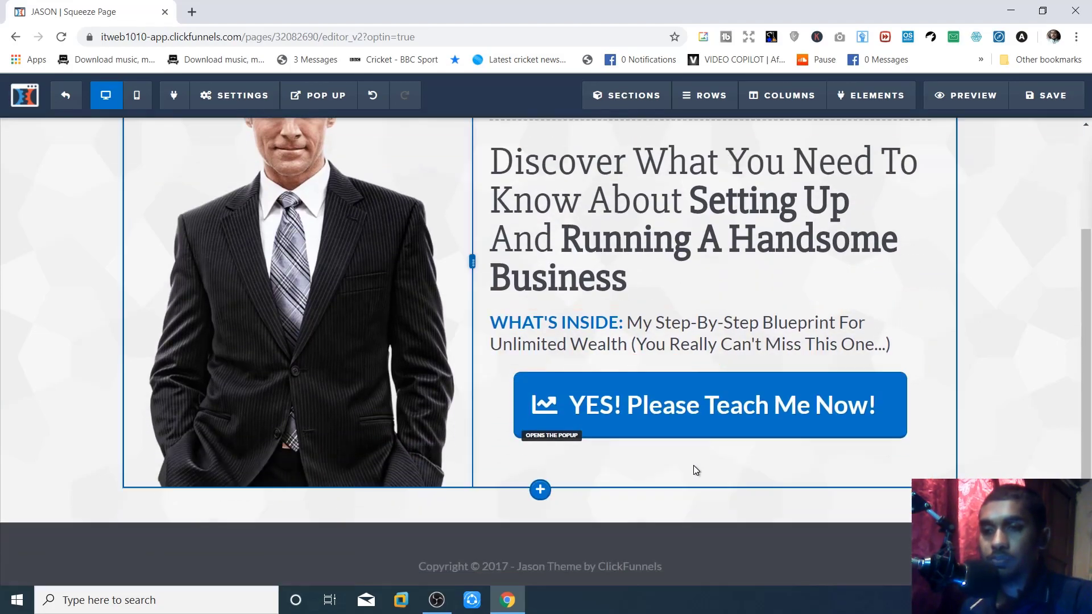
- Change the YES! button text to 'YES! Please Help Me To Learn!'
click(709, 409)
click(867, 363)
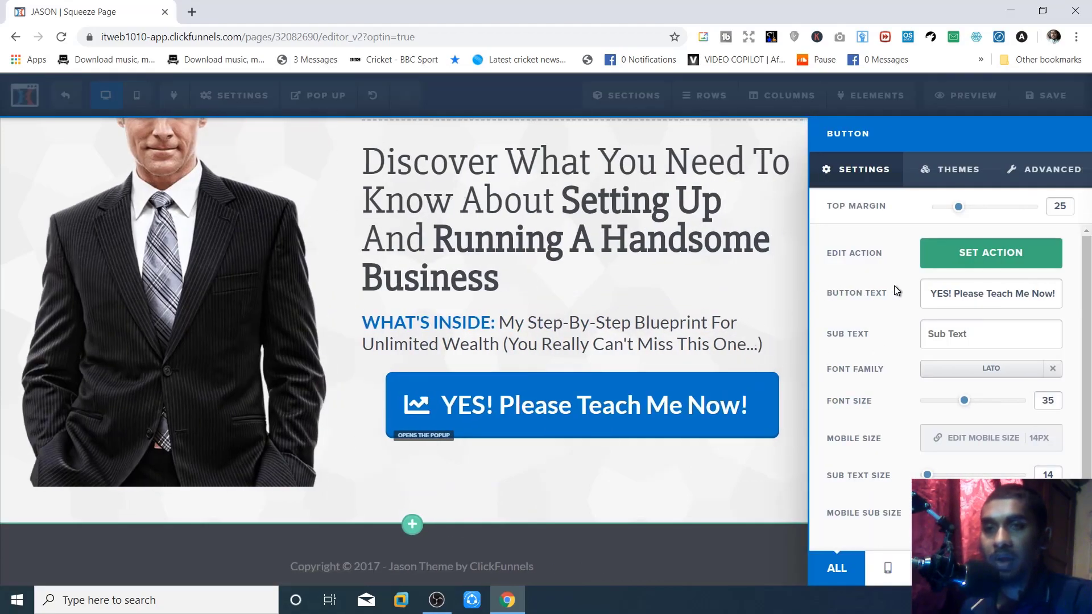
double_click(972, 295)
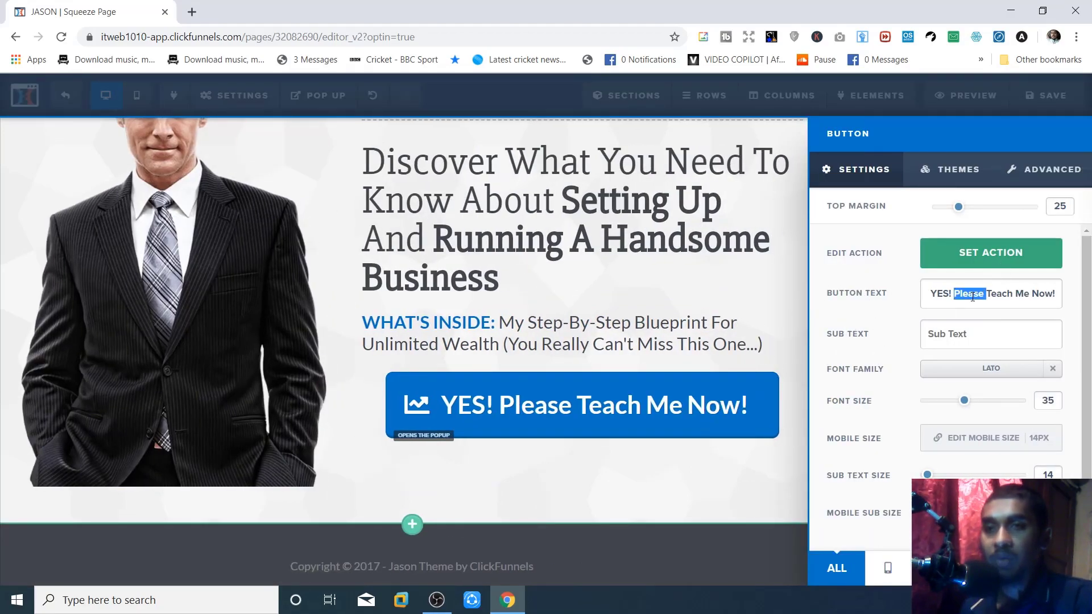
click(983, 296)
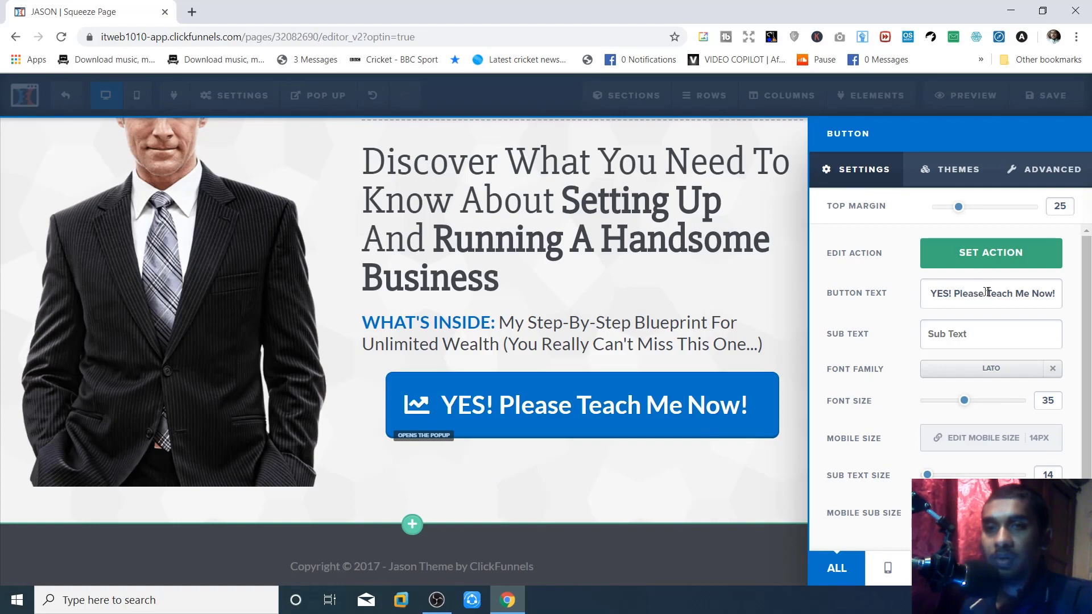
drag(1001, 292, 1053, 290)
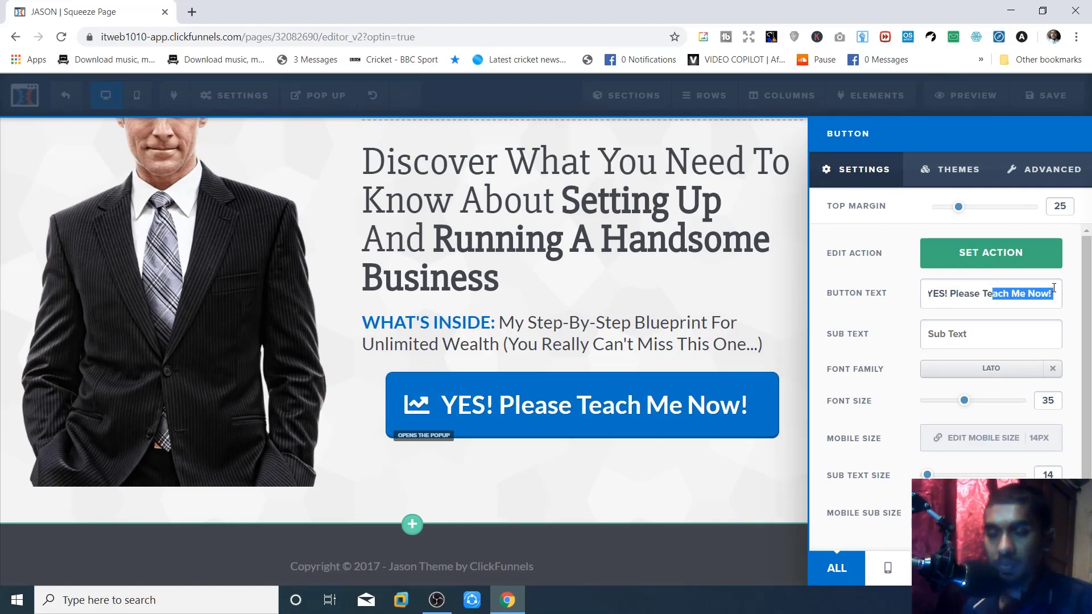
key(BackSpace)
key(BackSpace)
key(BackSpace)
key(BackSpace)
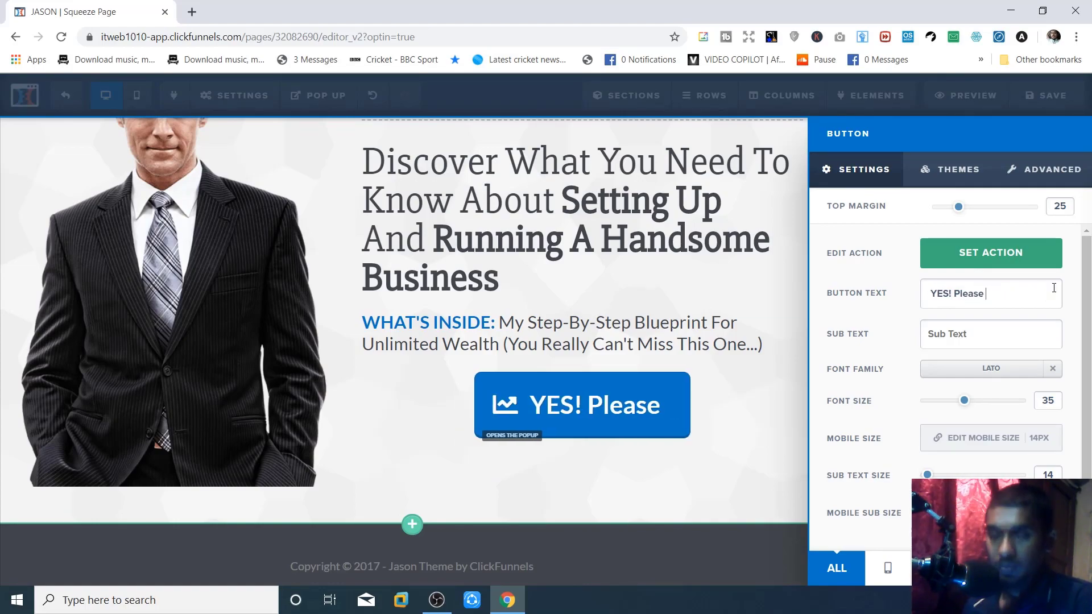
text(Help Me TO)
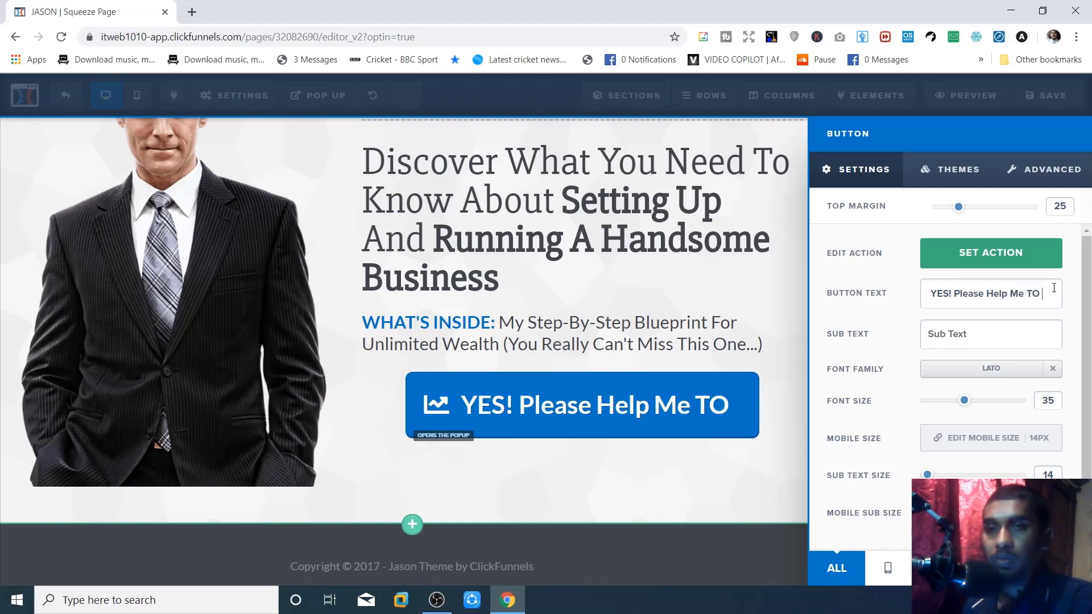
key(BackSpace)
text(o)
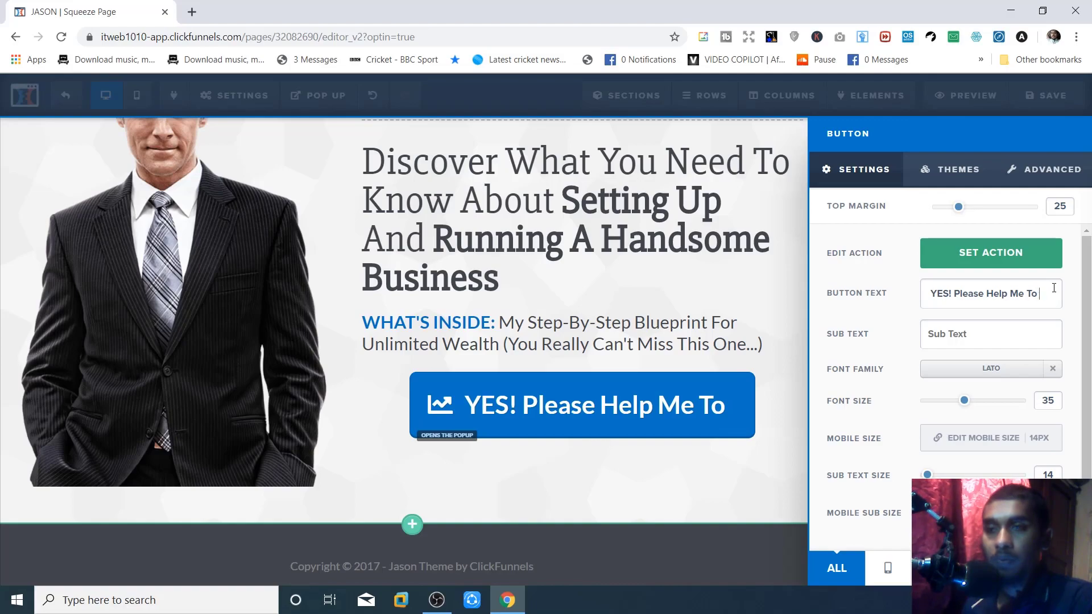
text( La)
key(BackSpace)
text(earn!)
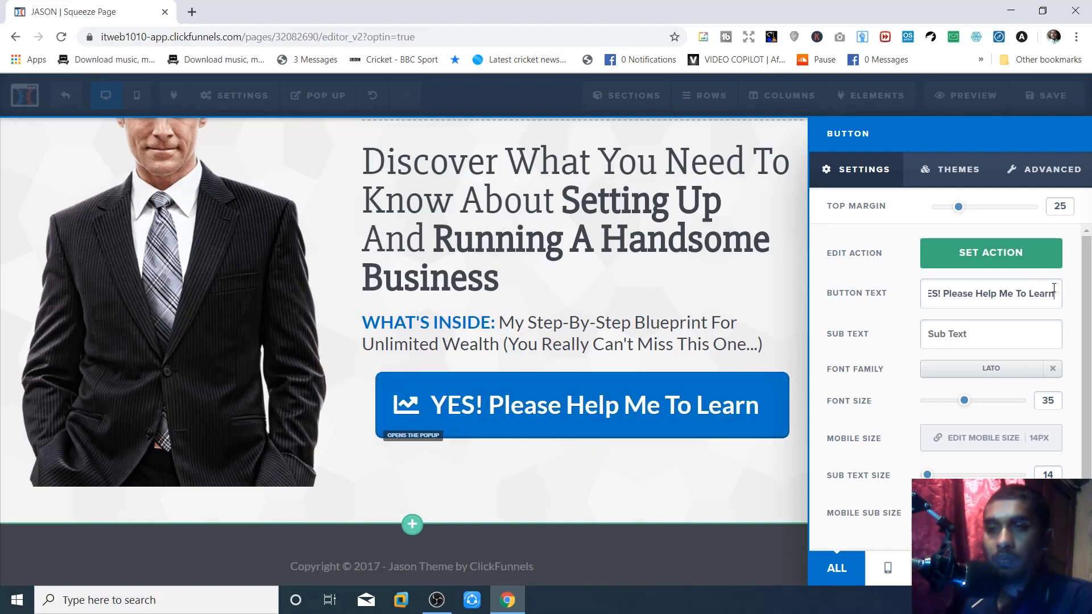
- Remove the leading space before 'YES!' in the button text and close the settings
double_click(942, 295)
drag(942, 295, 933, 293)
click(938, 292)
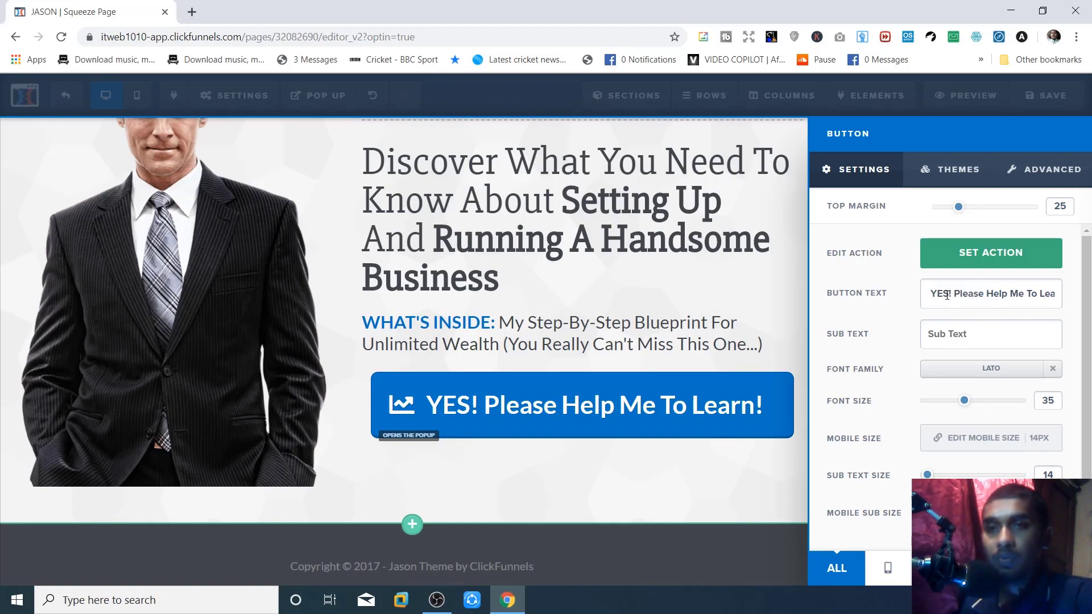
key(Delete)
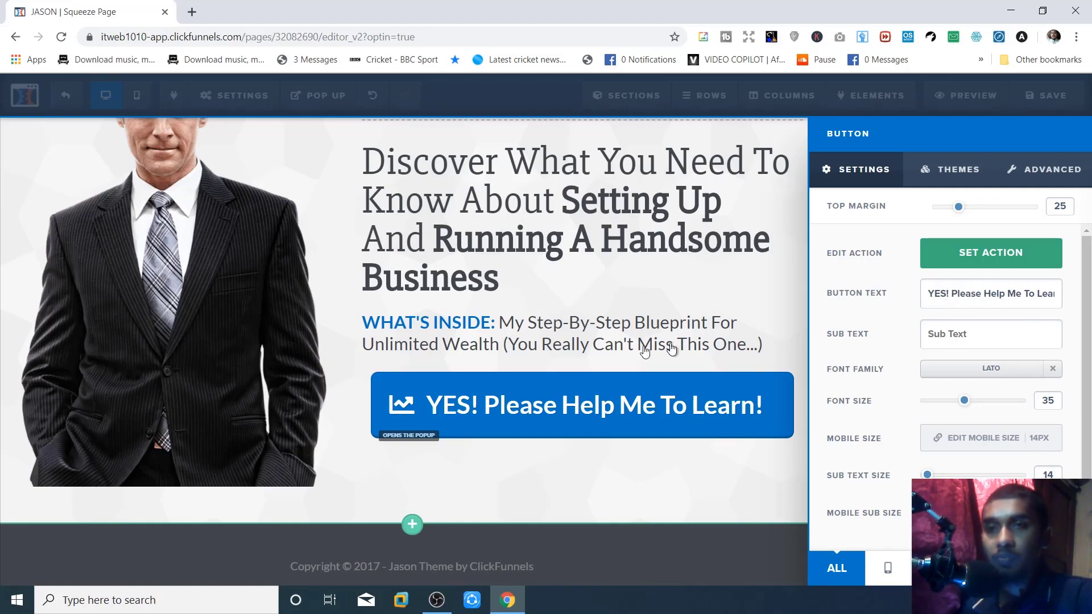
click(419, 411)
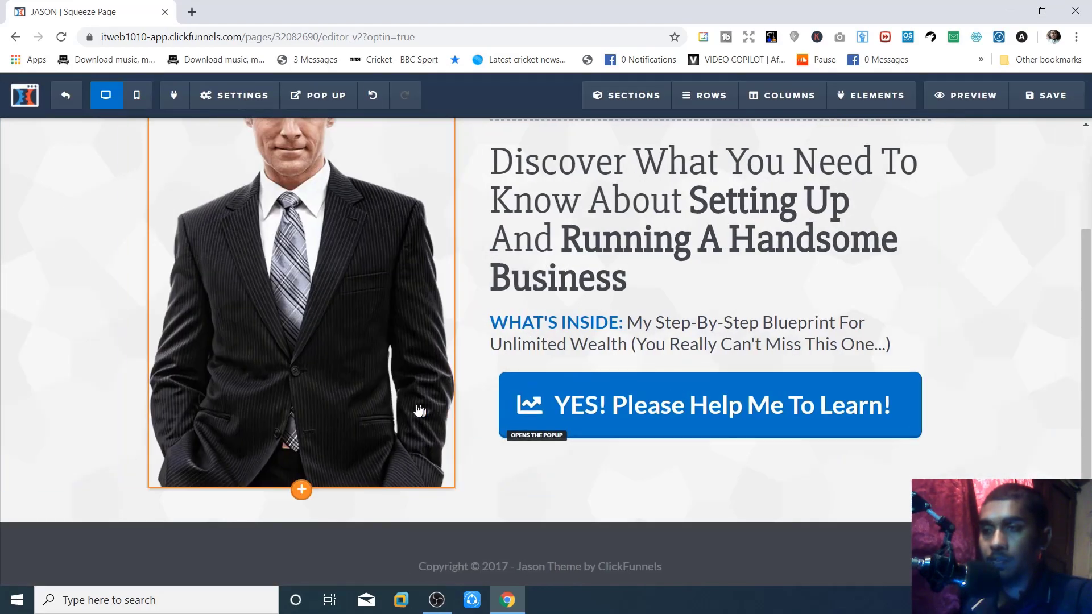
click(538, 402)
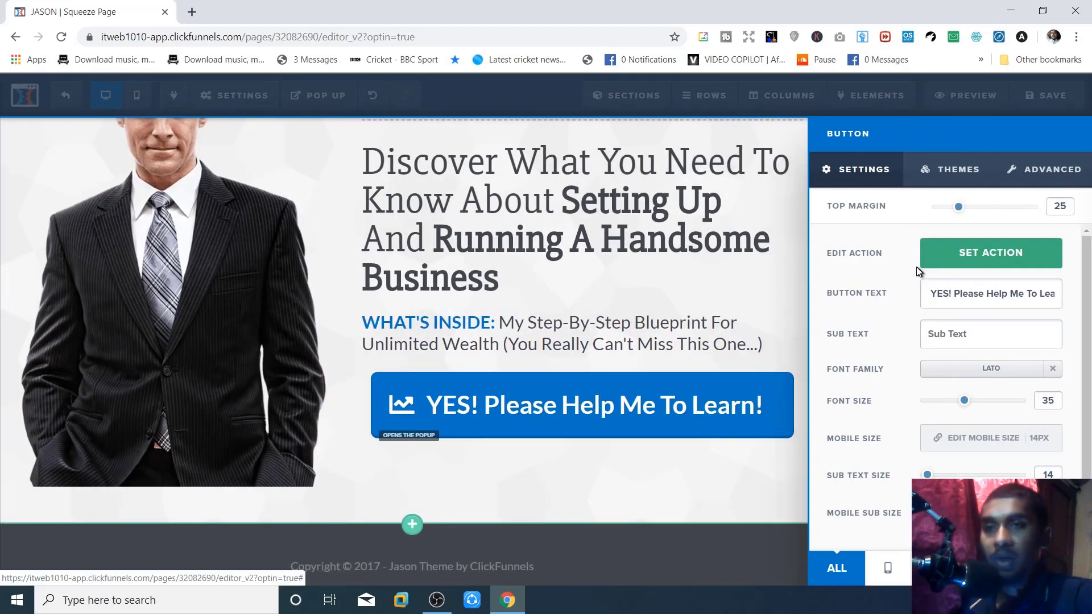
- Confirm the button's action opens the pop-up, then close the action panel
click(959, 261)
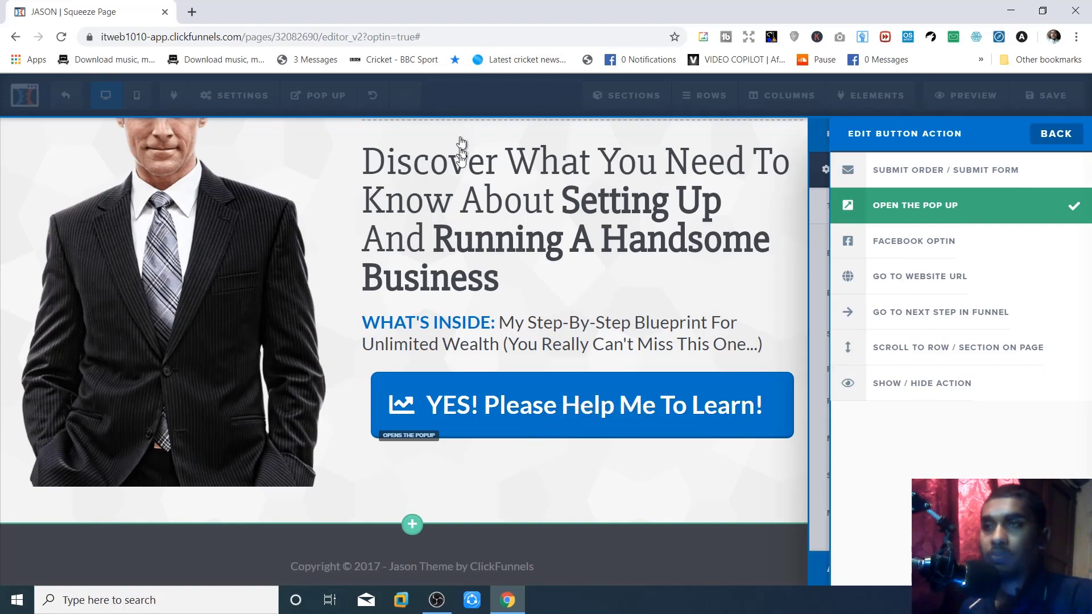
click(461, 183)
scroll(445, 344, up, 3)
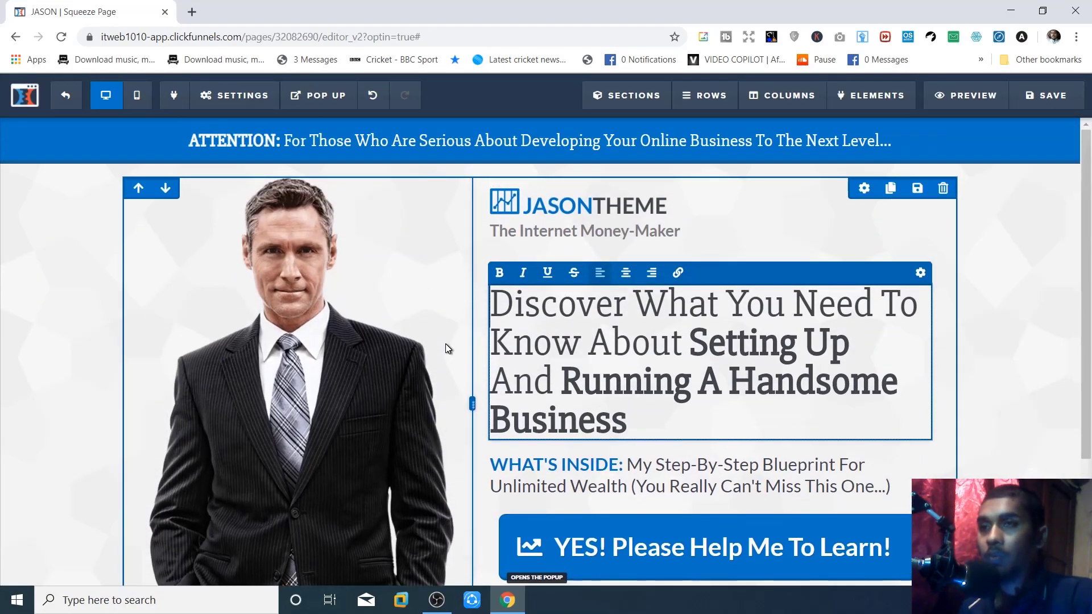
click(321, 97)
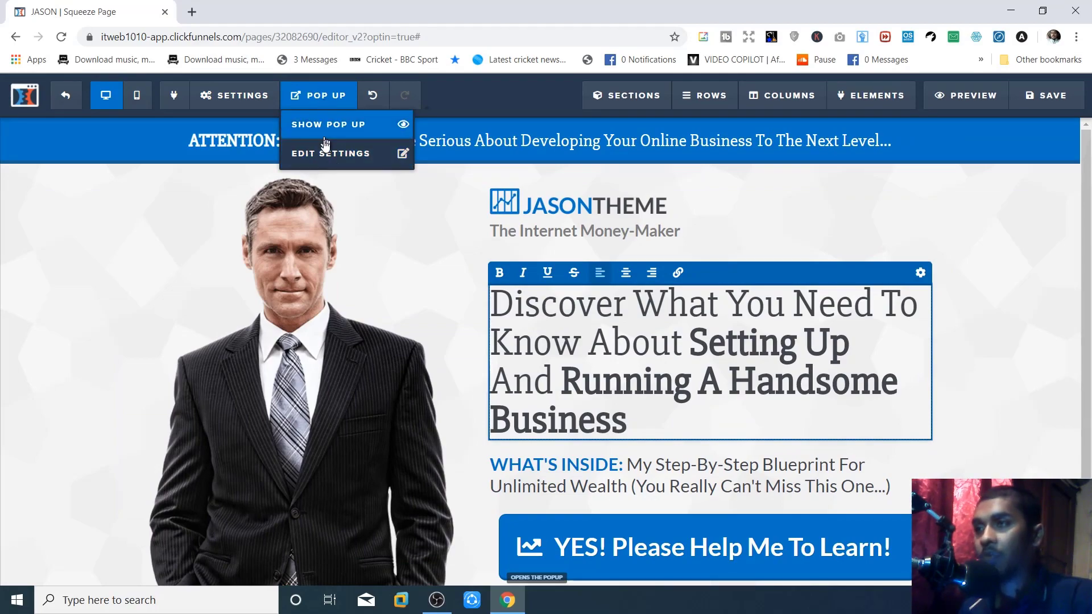
- Edit the pop-up and verify its 'Sign Me Up!' button action is Submit Form
click(324, 164)
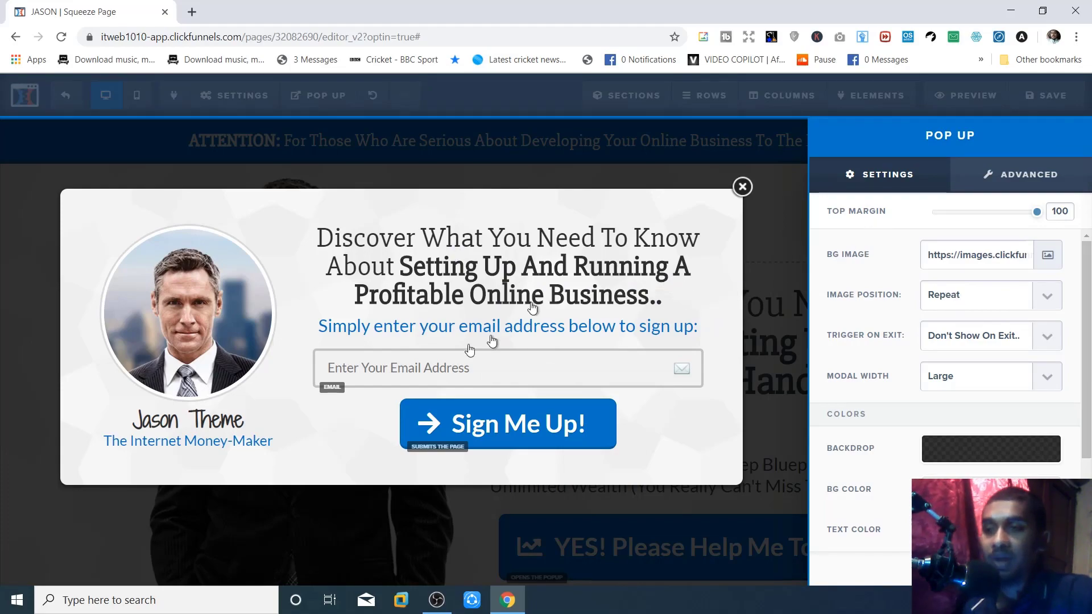
scroll(973, 340, down, 2)
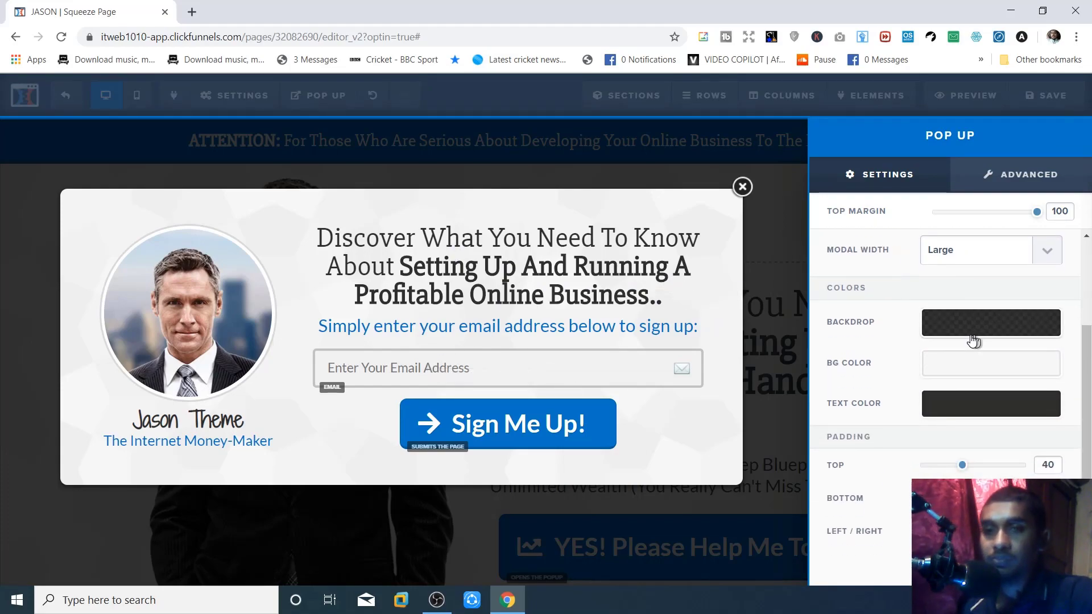
scroll(973, 340, up, 2)
click(482, 430)
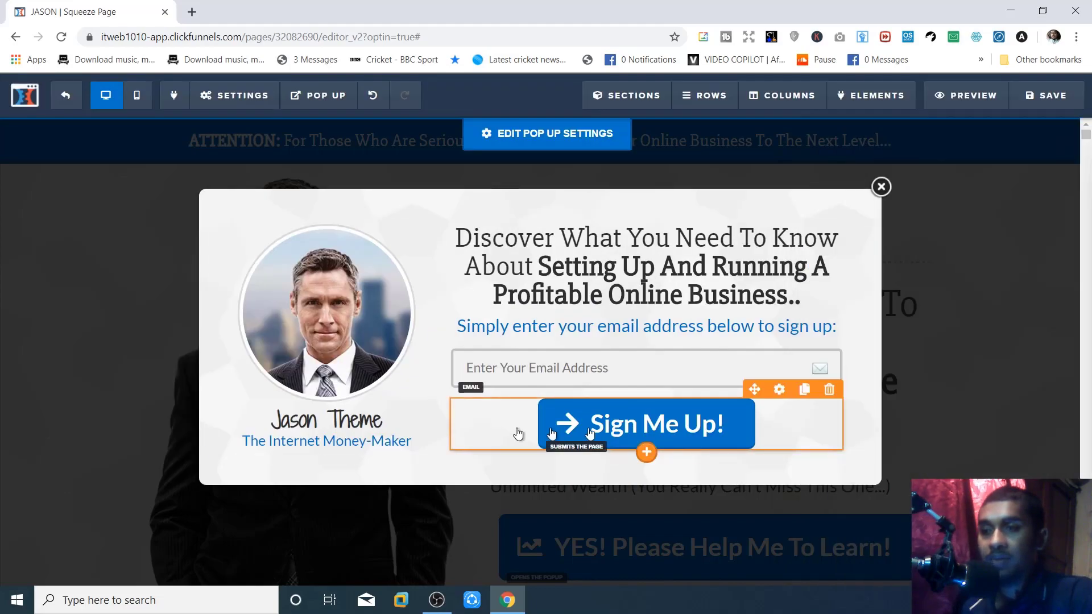
click(620, 430)
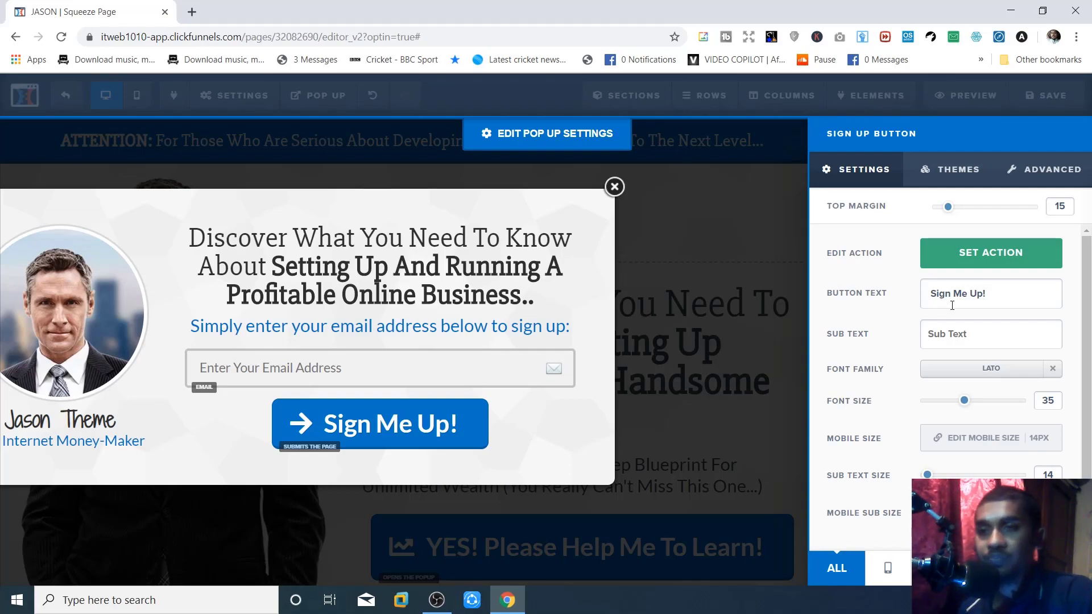
click(947, 259)
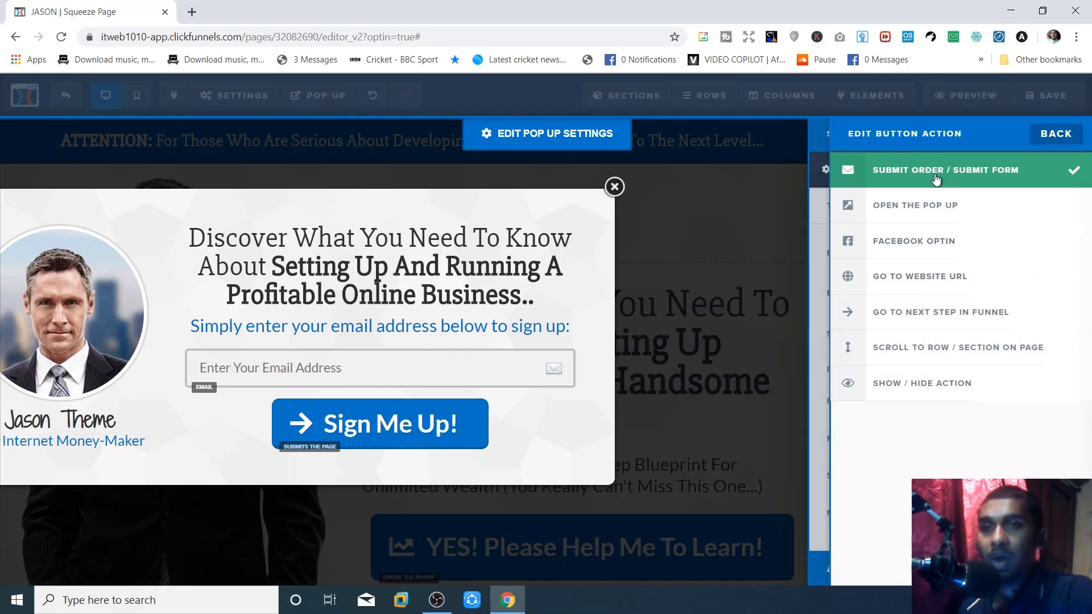
click(1066, 141)
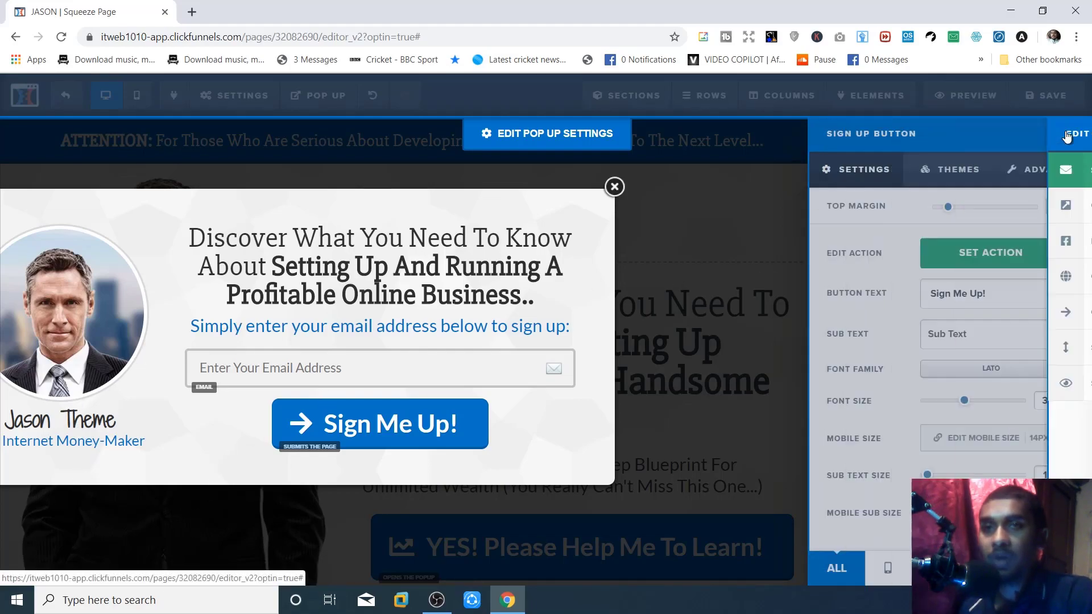
click(318, 271)
click(666, 265)
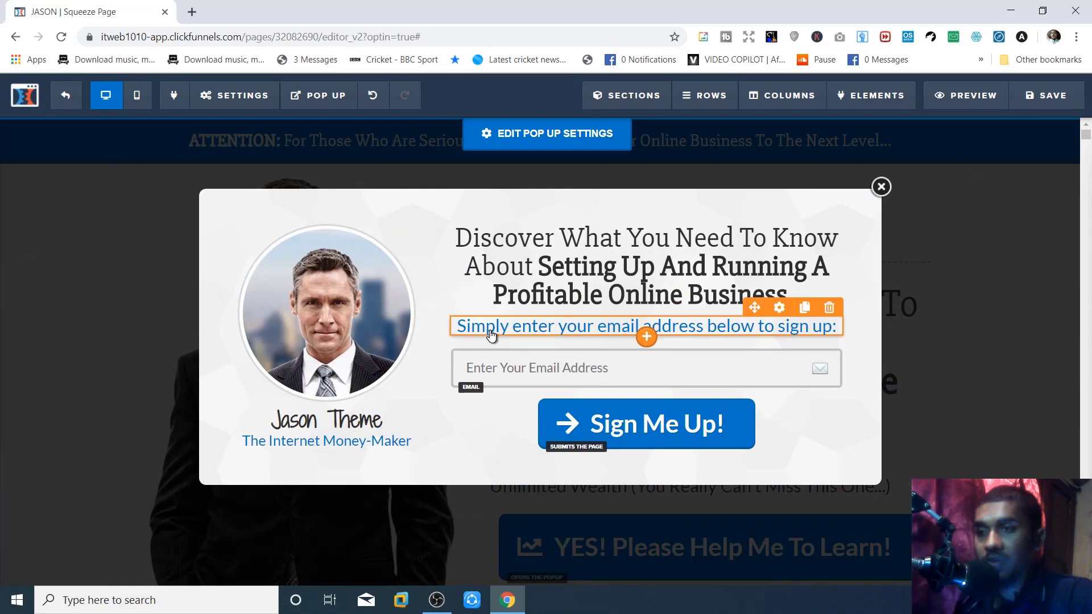
- Change the pop-up prompt from '…to sign up:' to 'Enter your email address to get the Free eBook:'
click(533, 333)
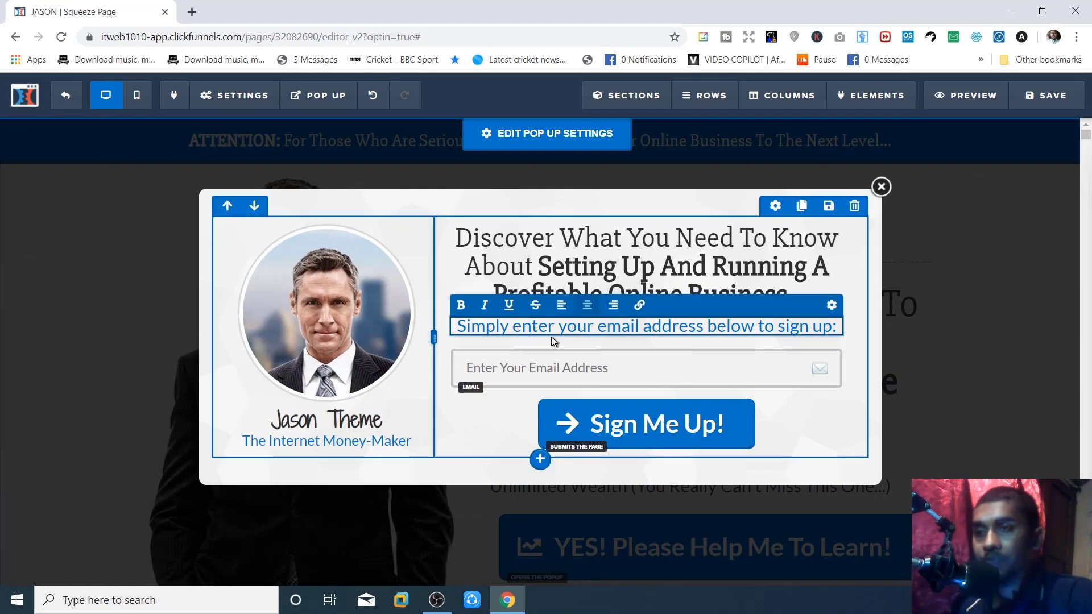
drag(561, 328, 621, 328)
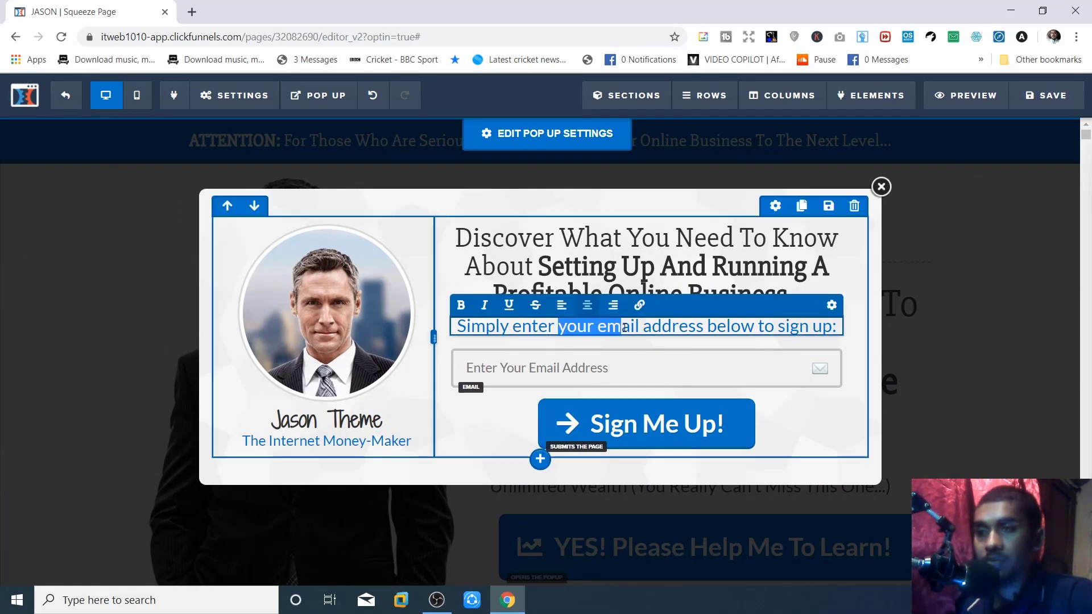
click(563, 328)
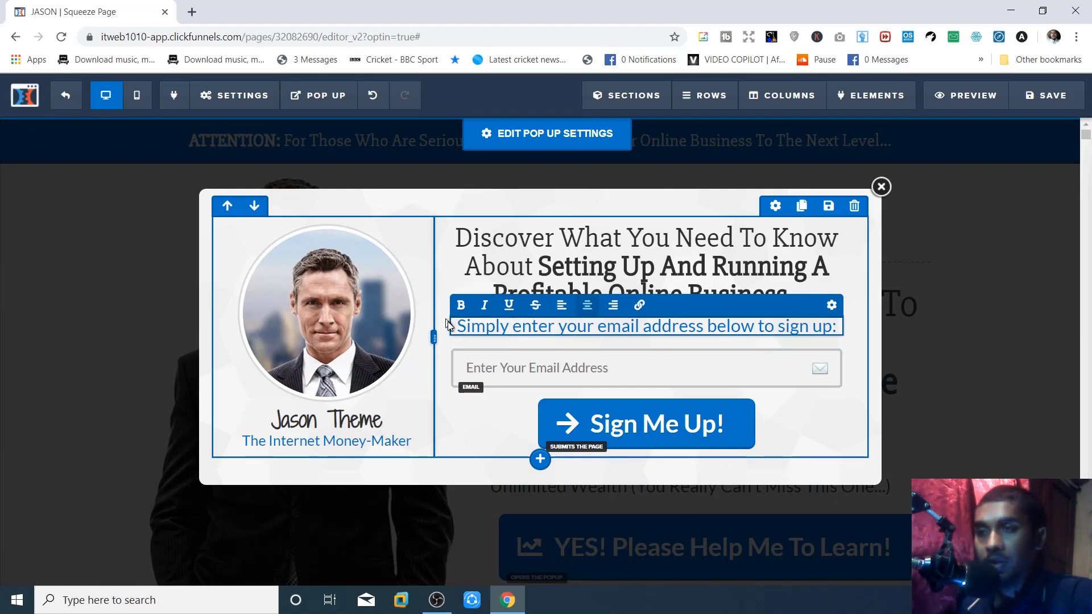
key(BackSpace)
key(BackSpace)
key(BackSpace)
key(BackSpace)
key(BackSpace)
key(BackSpace)
key(BackSpace)
key(BackSpace)
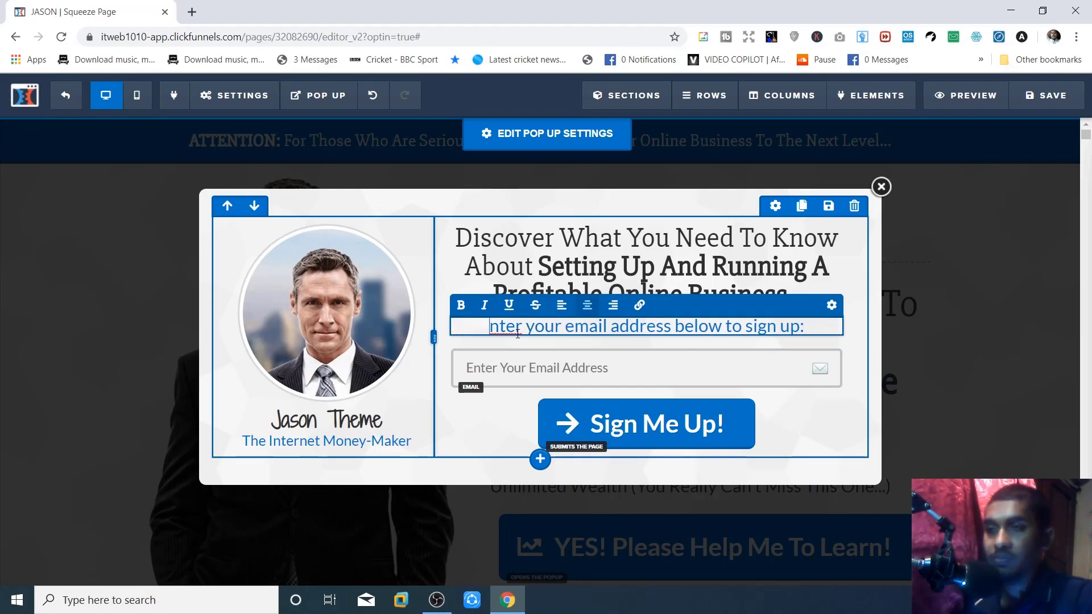
text(E)
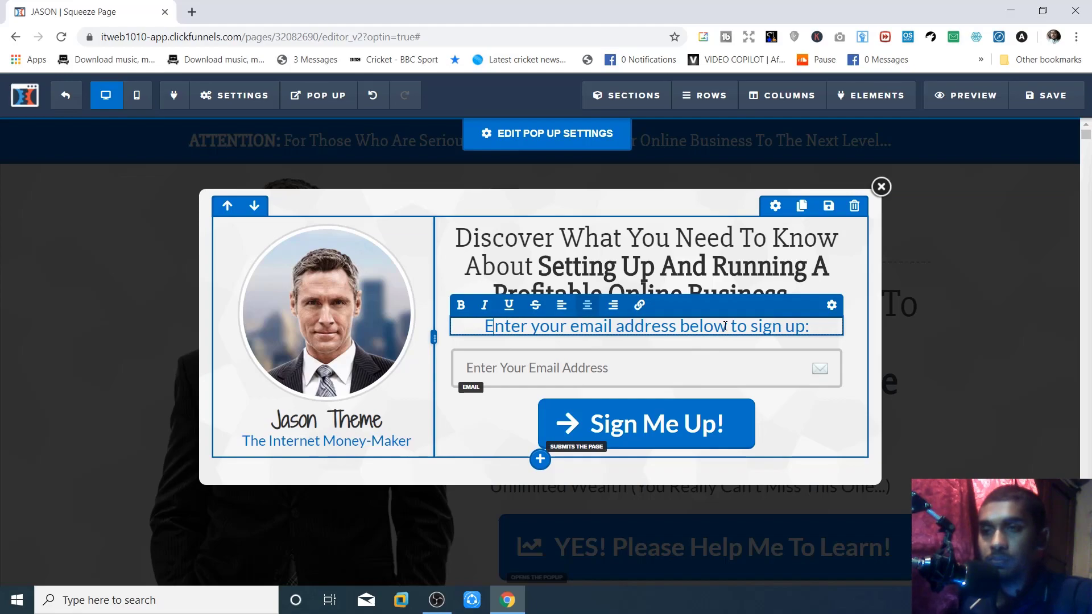
key(BackSpace)
key(BackSpace)
key(BackSpace)
key(BackSpace)
key(BackSpace)
key(BackSpace)
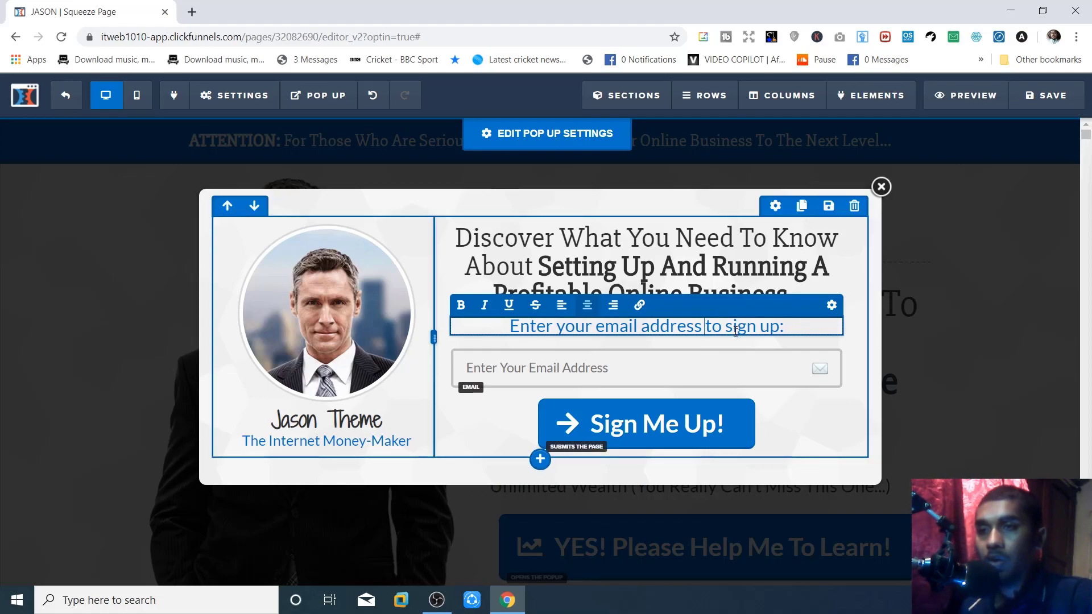
click(732, 327)
key(BackSpace)
key(Delete)
key(Delete)
key(Delete)
key(Delete)
key(Delete)
key(Delete)
text(get the)
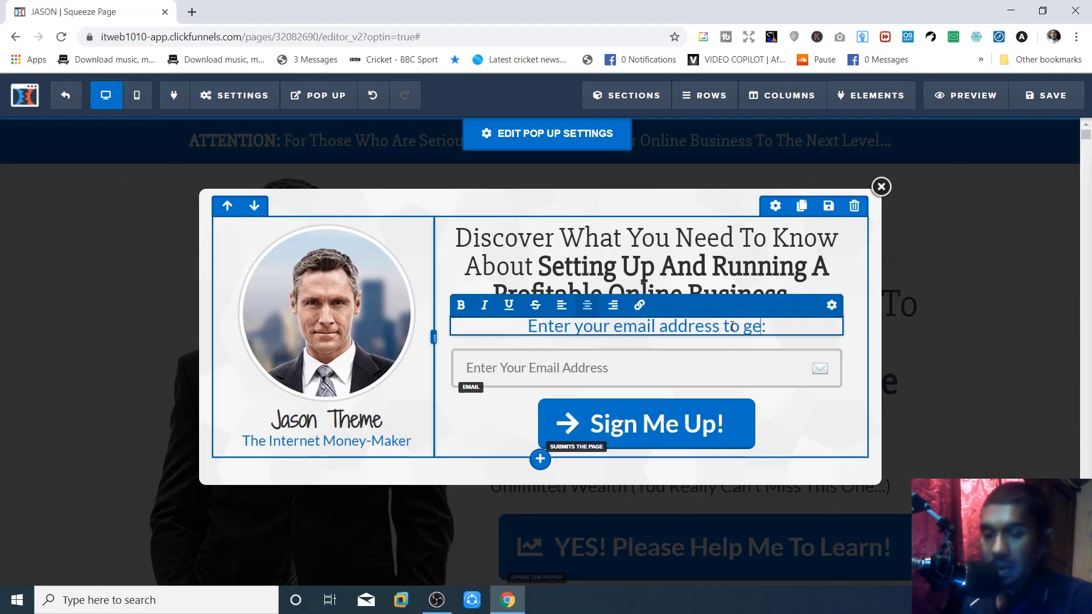
text( Free e)
text(Book)
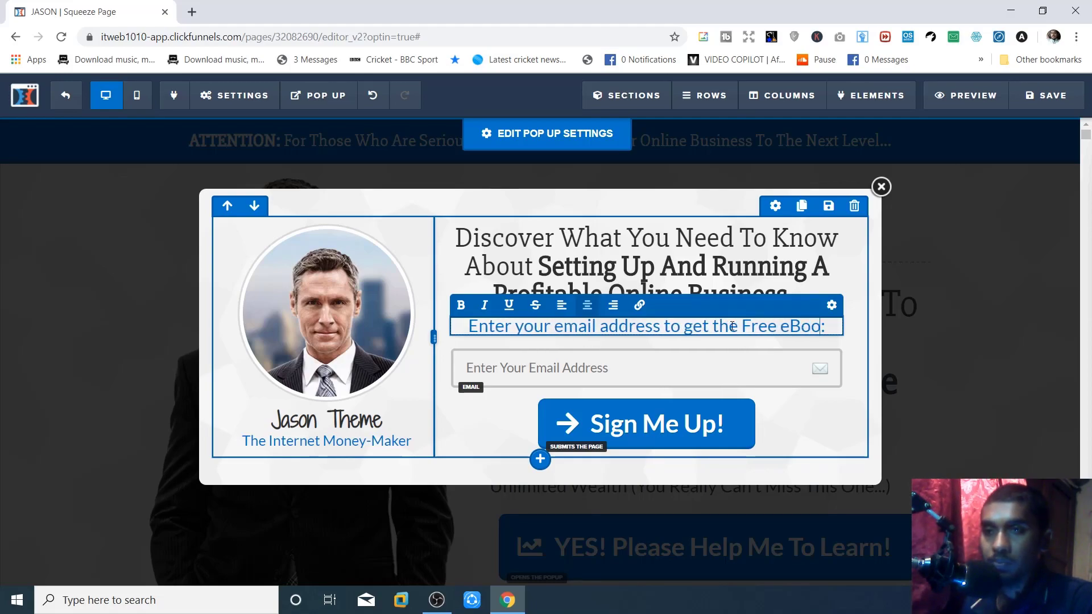
click(636, 378)
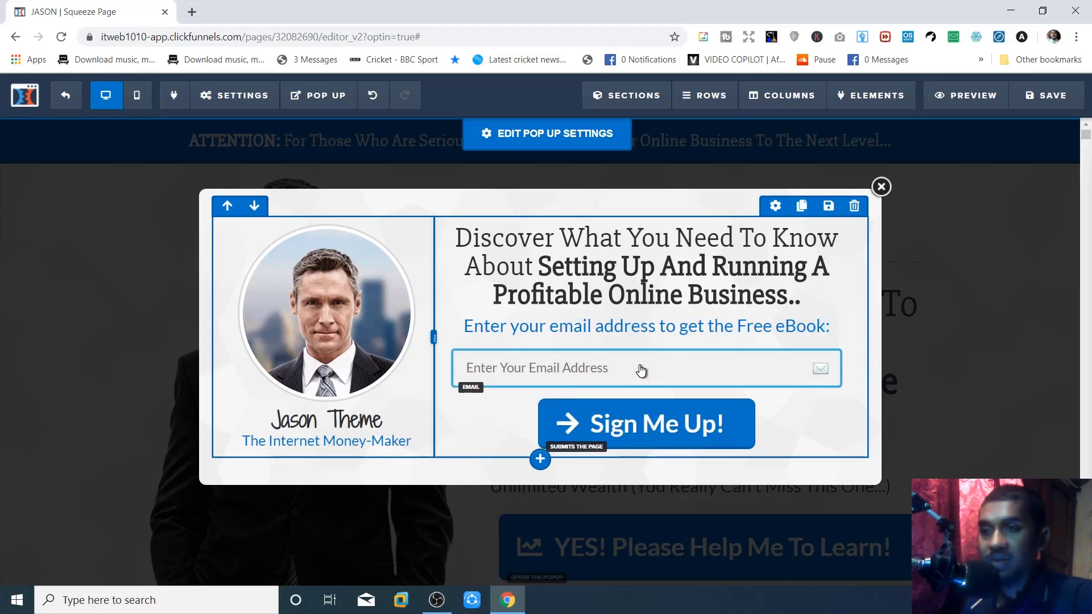
- Confirm the email field keeps Email Address as its input type, reviewing its Advanced options
click(566, 373)
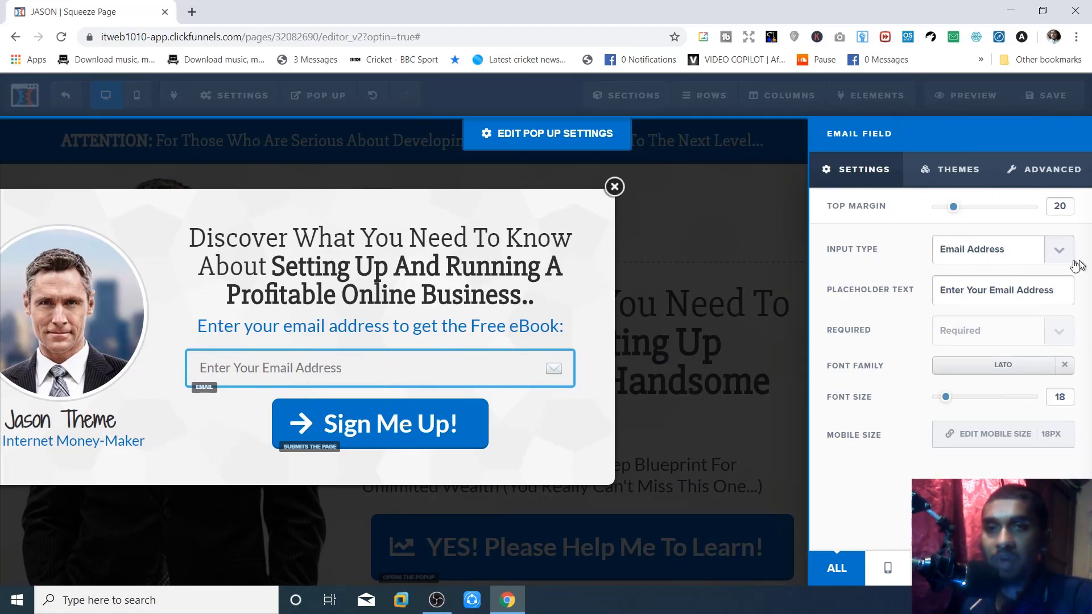
click(1058, 250)
click(1061, 248)
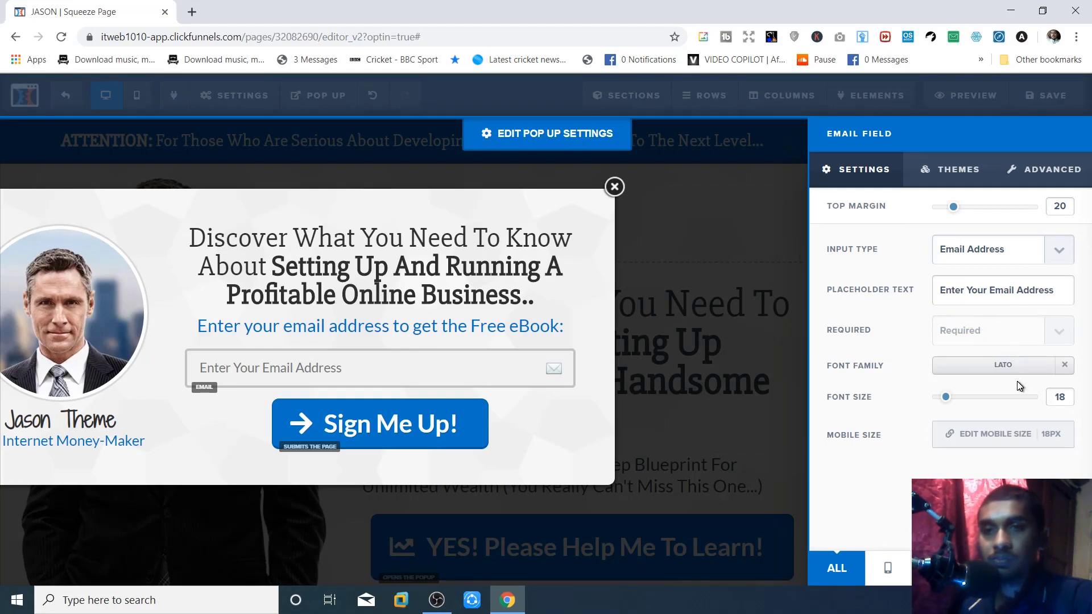
click(1040, 172)
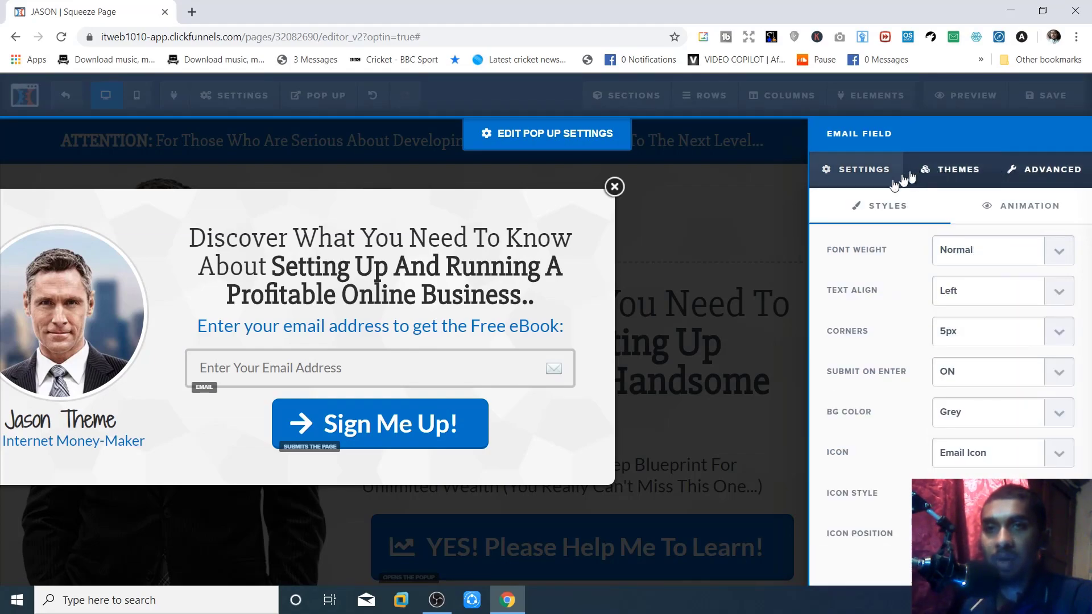
click(870, 182)
click(659, 187)
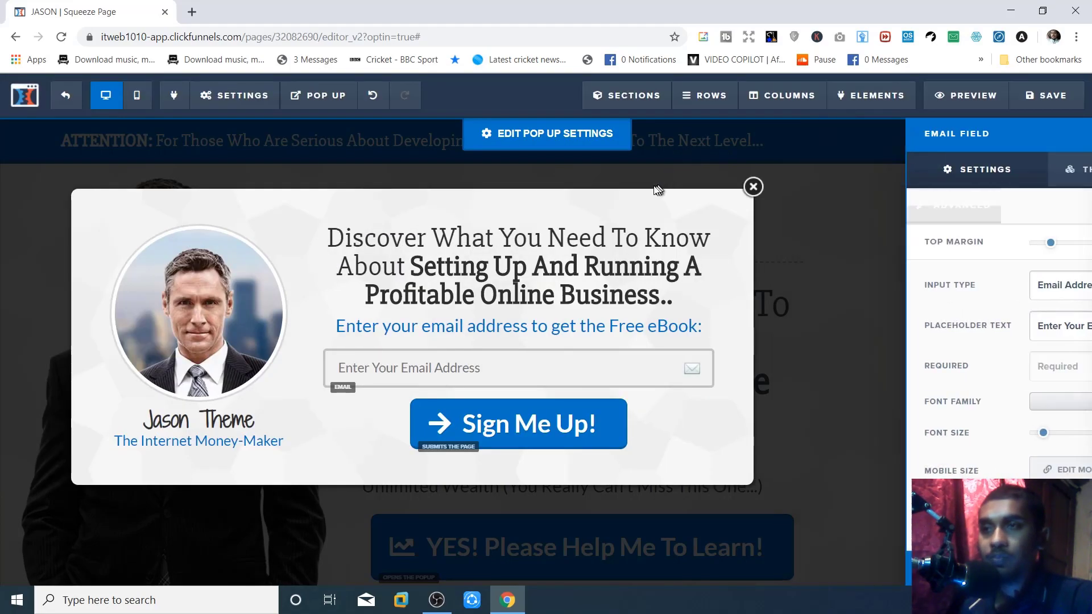
- Close the opt-in pop-up, save the squeeze page and exit to the funnel's steps
click(883, 190)
scroll(710, 368, down, 3)
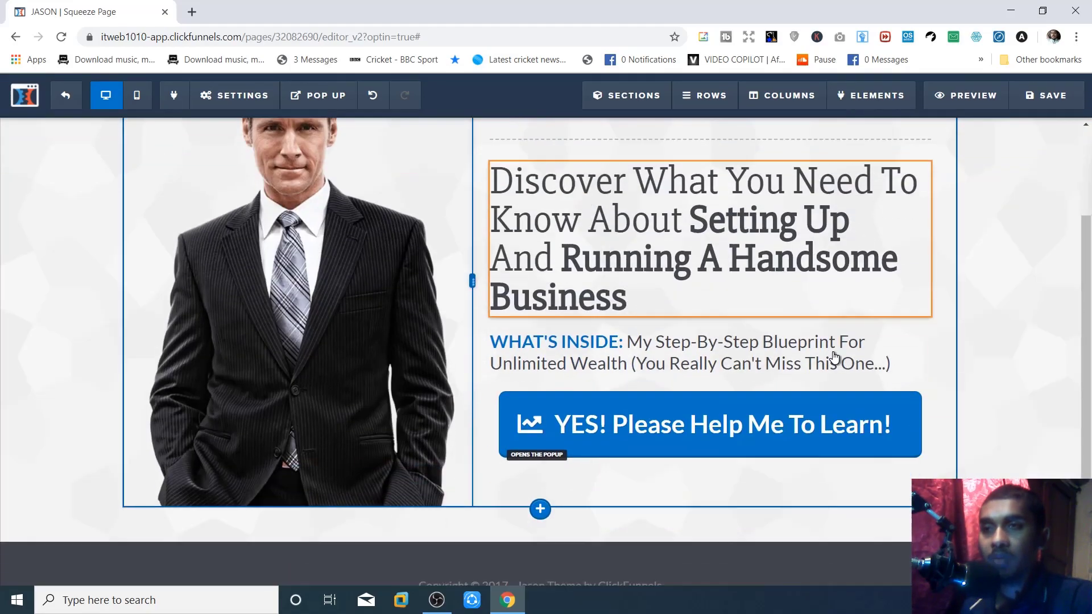
scroll(710, 368, up, 1)
scroll(710, 368, up, 3)
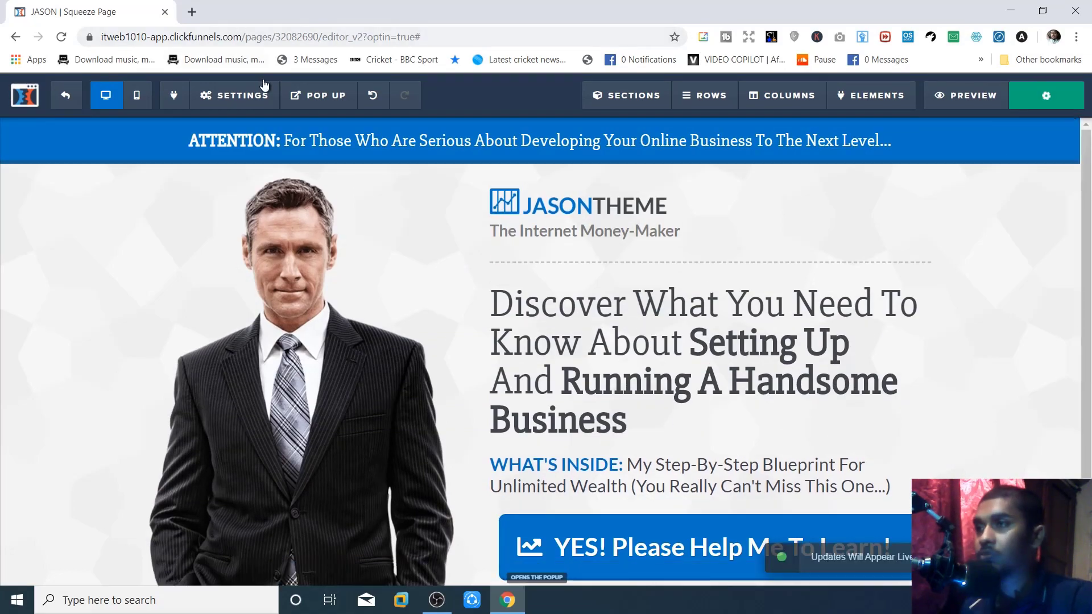
mouse_move(293, 91)
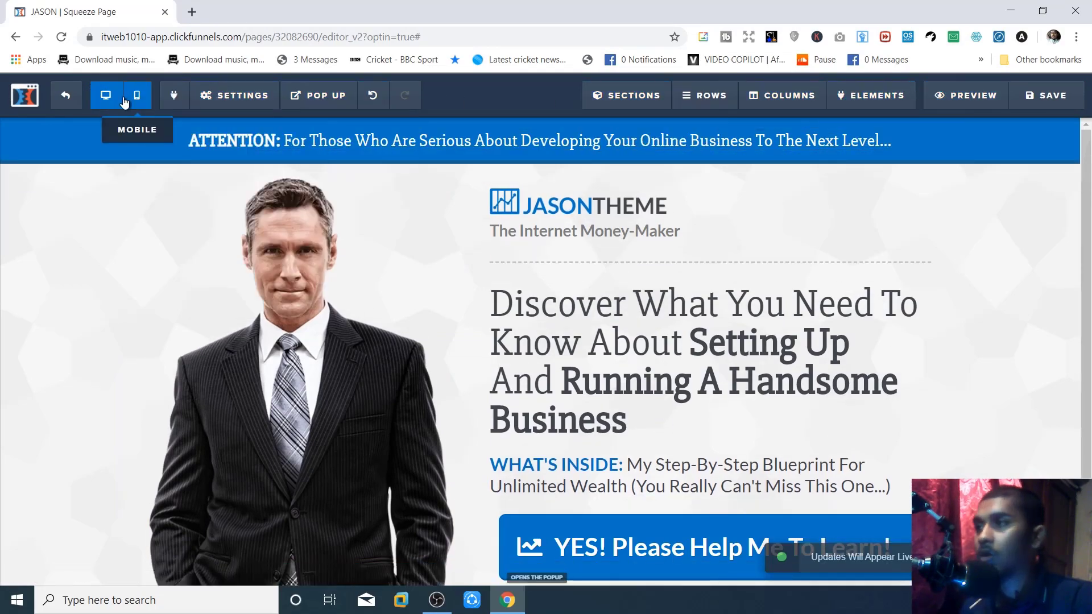
click(66, 99)
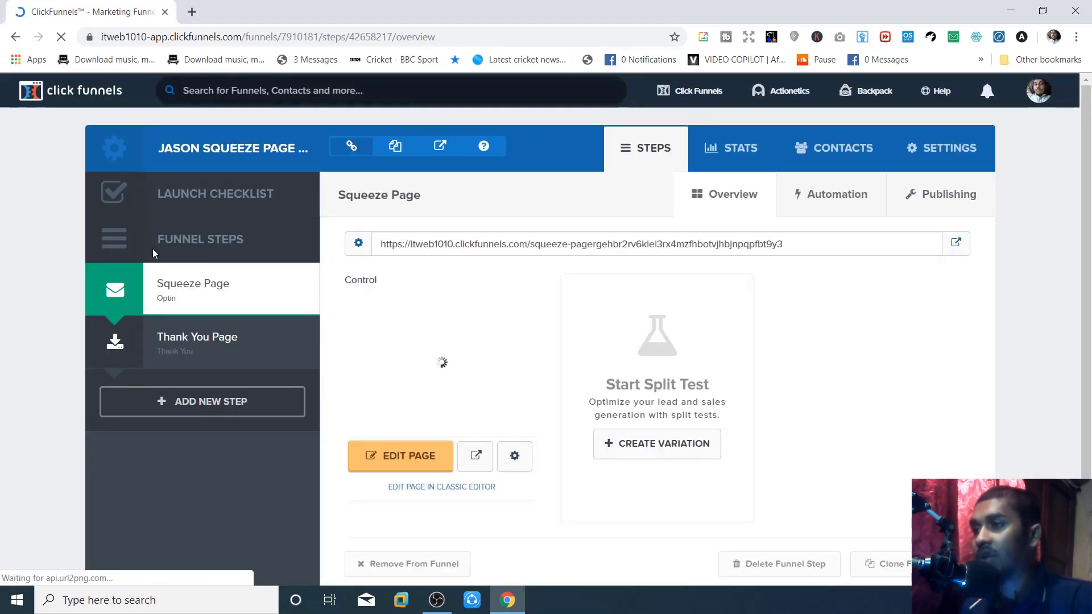
- Select the Thank You Page step and load it in the page editor
click(233, 355)
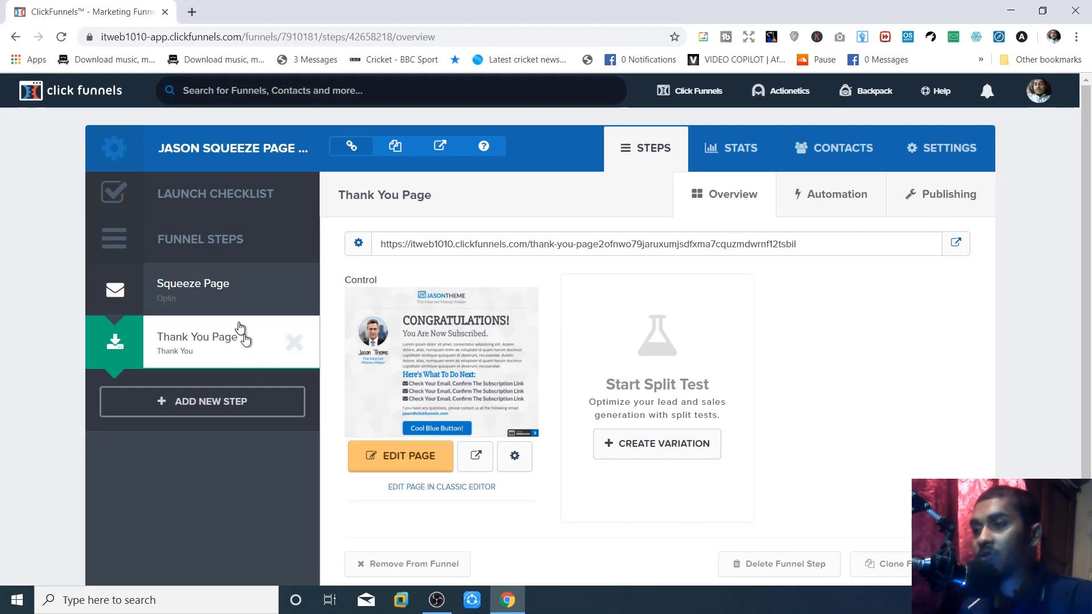
click(405, 464)
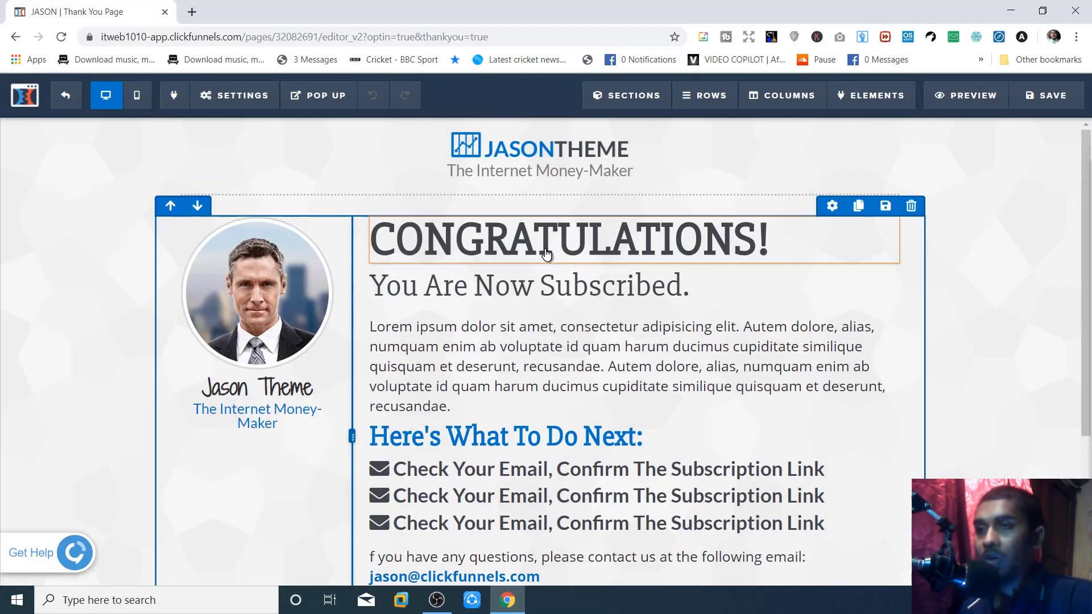
- Add 'Your Free EBook Is Ready To Download!' after 'You Are Now Subscribed.' in the subheadline
click(647, 294)
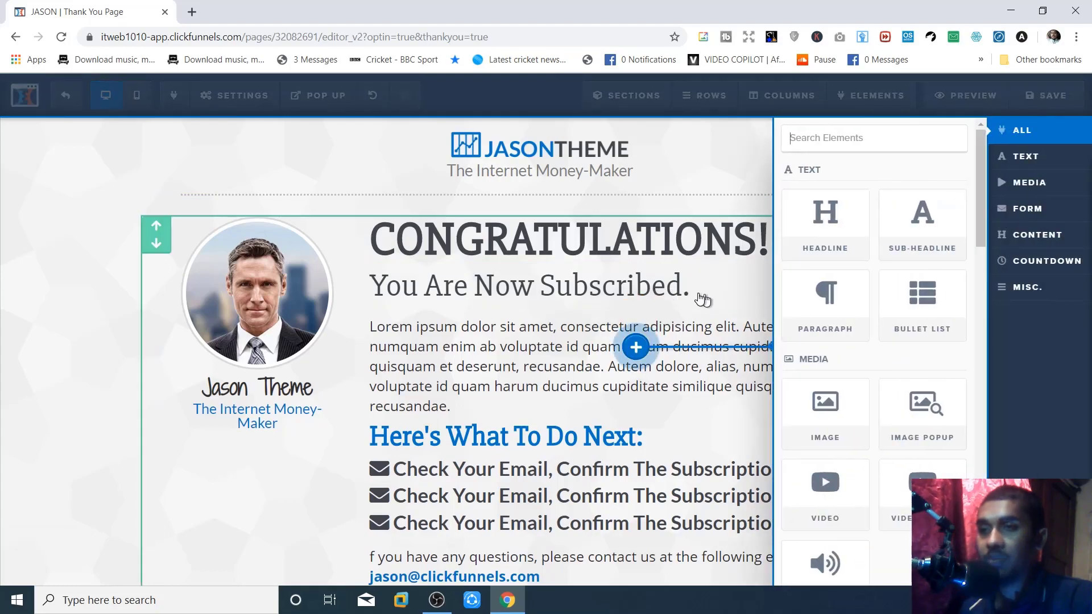
click(667, 294)
click(702, 290)
text(Your Free )
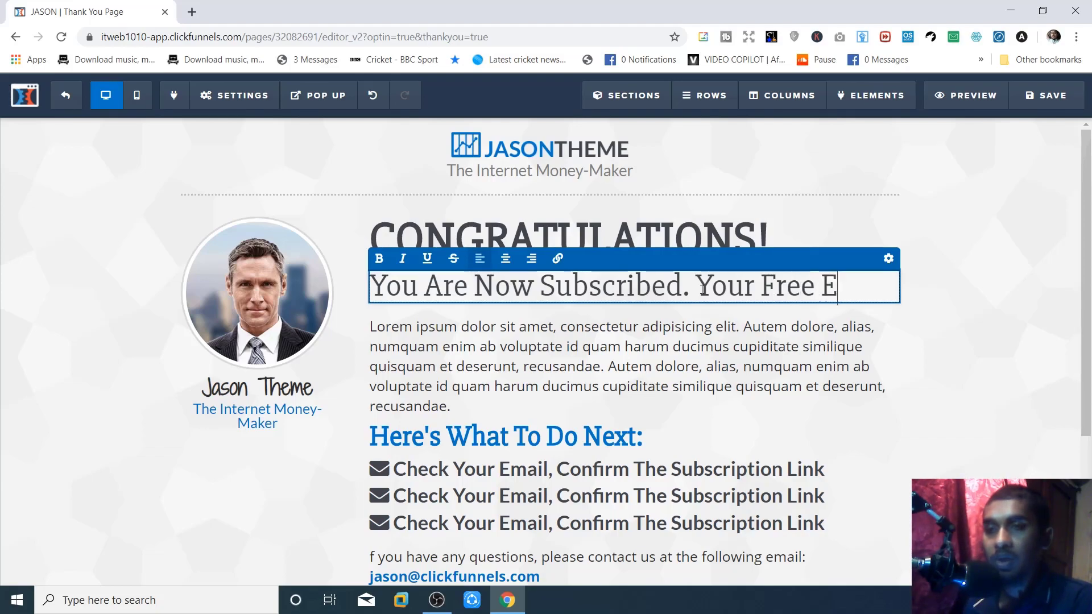
text(EBo)
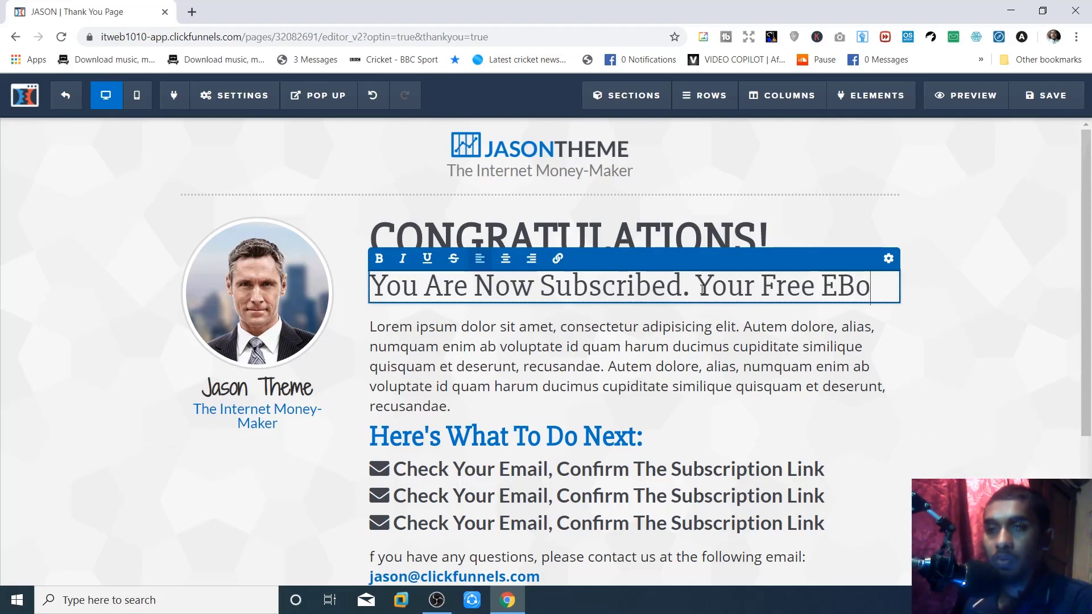
text(ok Is)
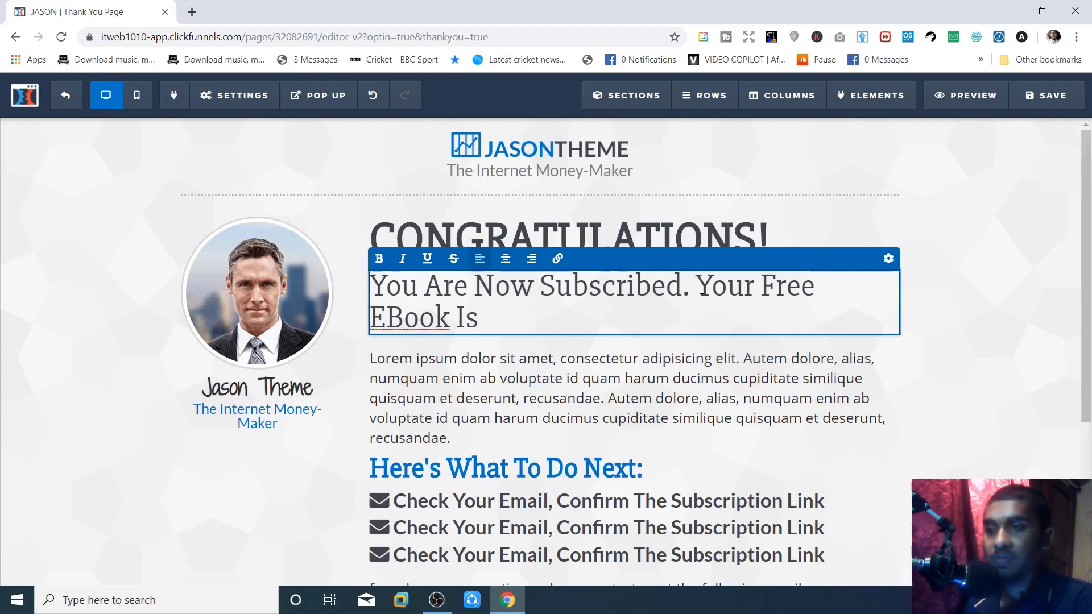
text( Ready To Download!)
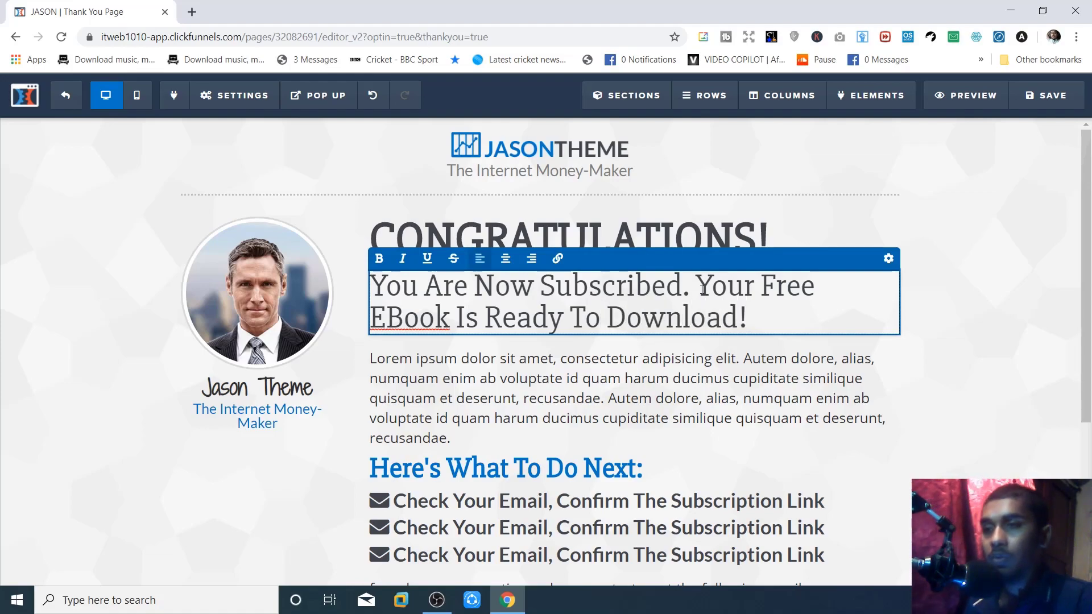
click(441, 391)
scroll(444, 387, down, 2)
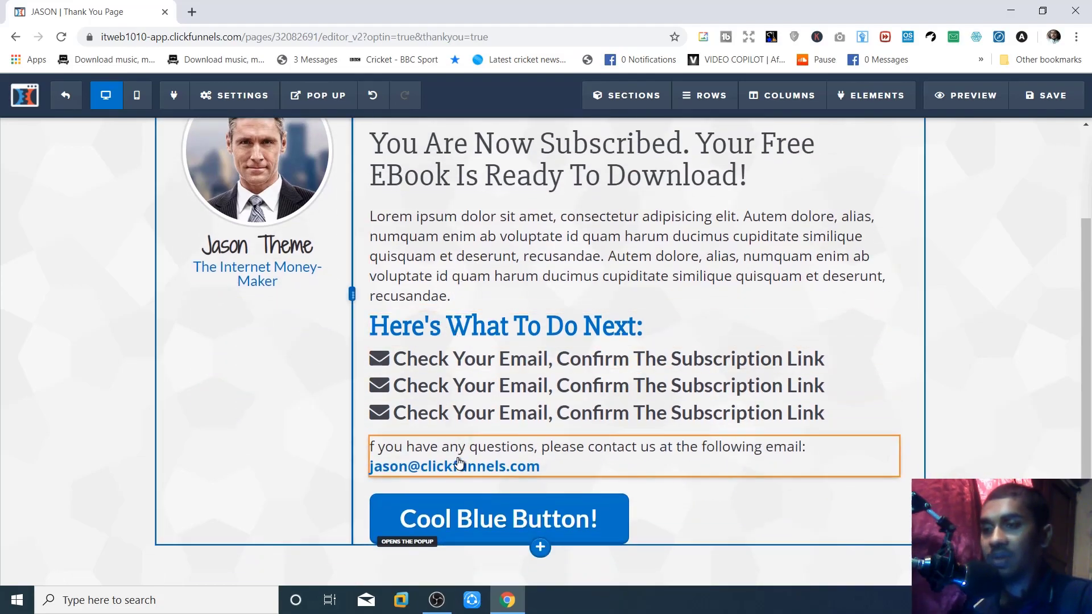
- Relabel the Thank You Page button 'Download Your eBook!', keeping its action of opening the pop-up
click(554, 513)
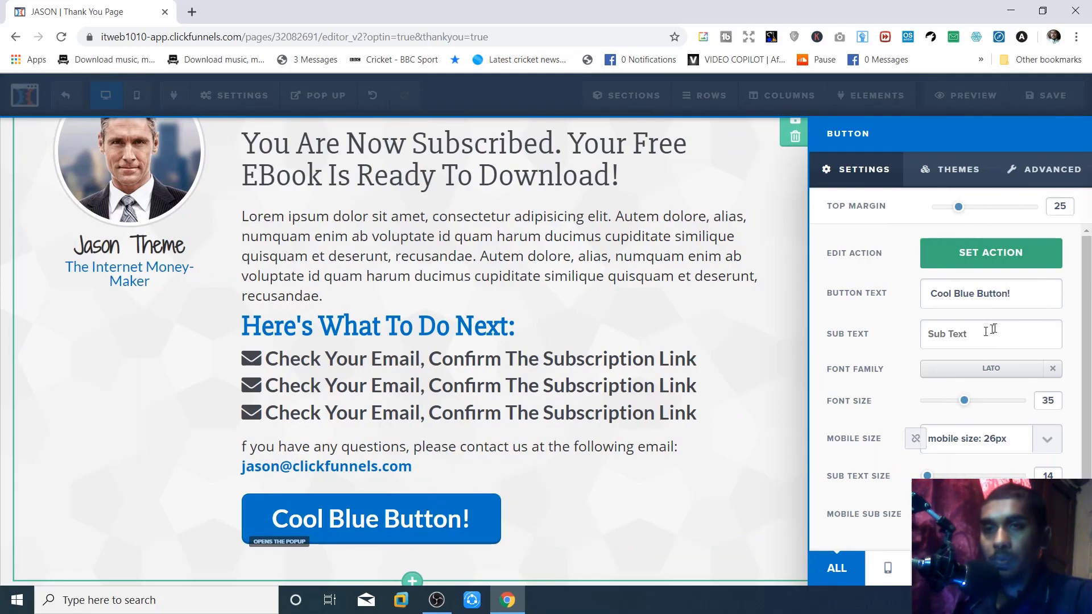
drag(1017, 290, 896, 296)
text(Do)
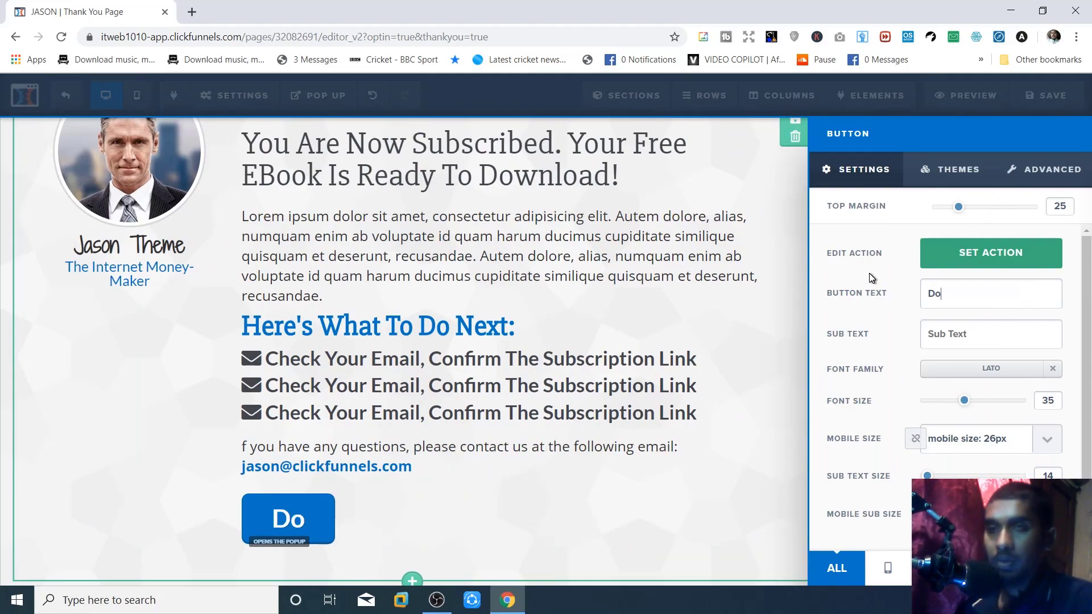
text(wnload )
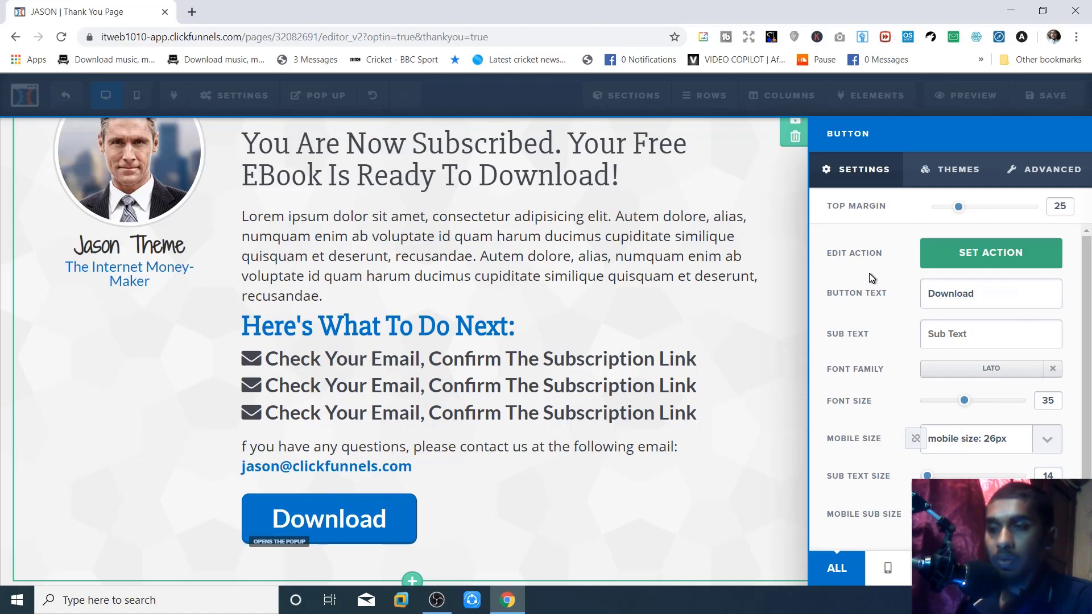
text(Your eBook!@)
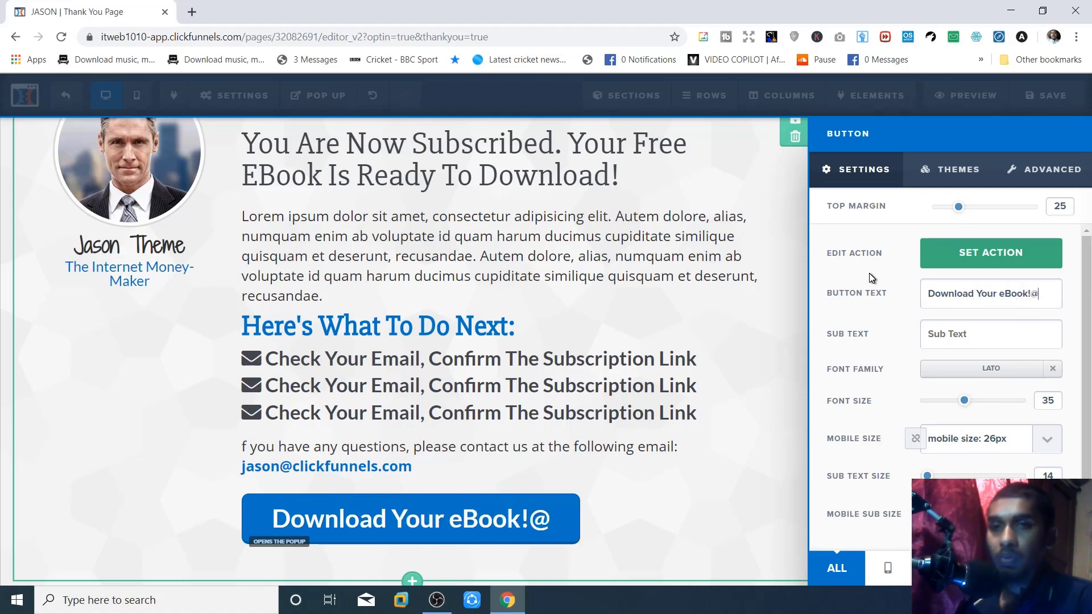
key(BackSpace)
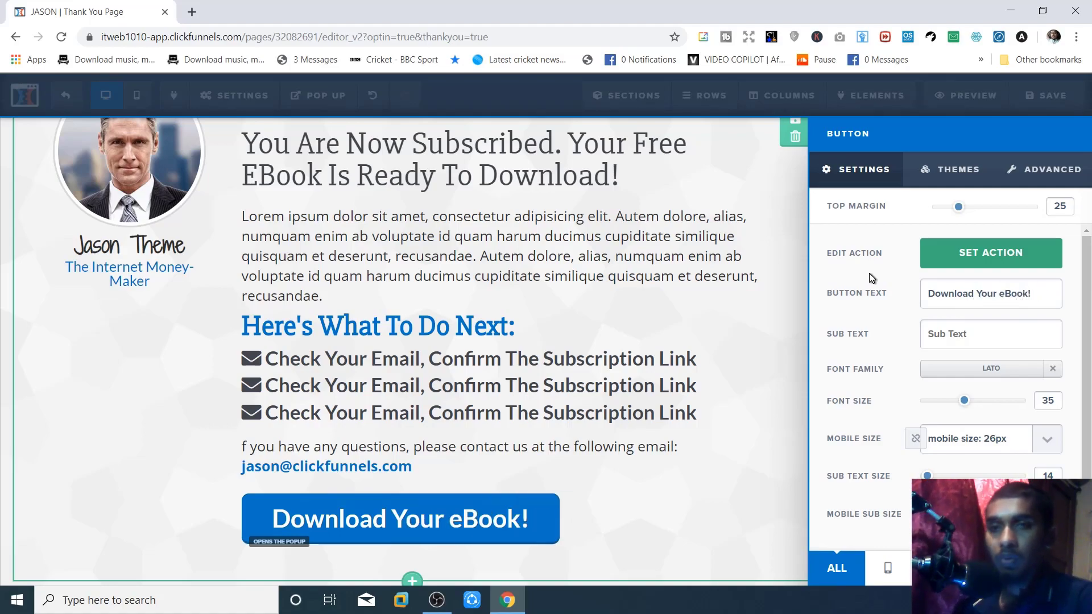
click(962, 260)
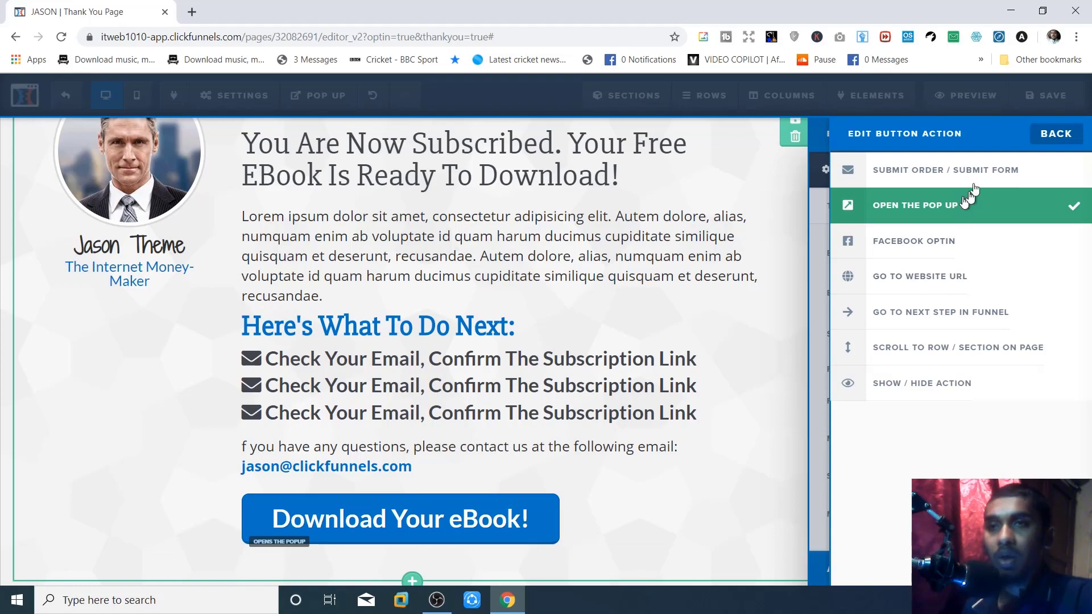
click(1056, 133)
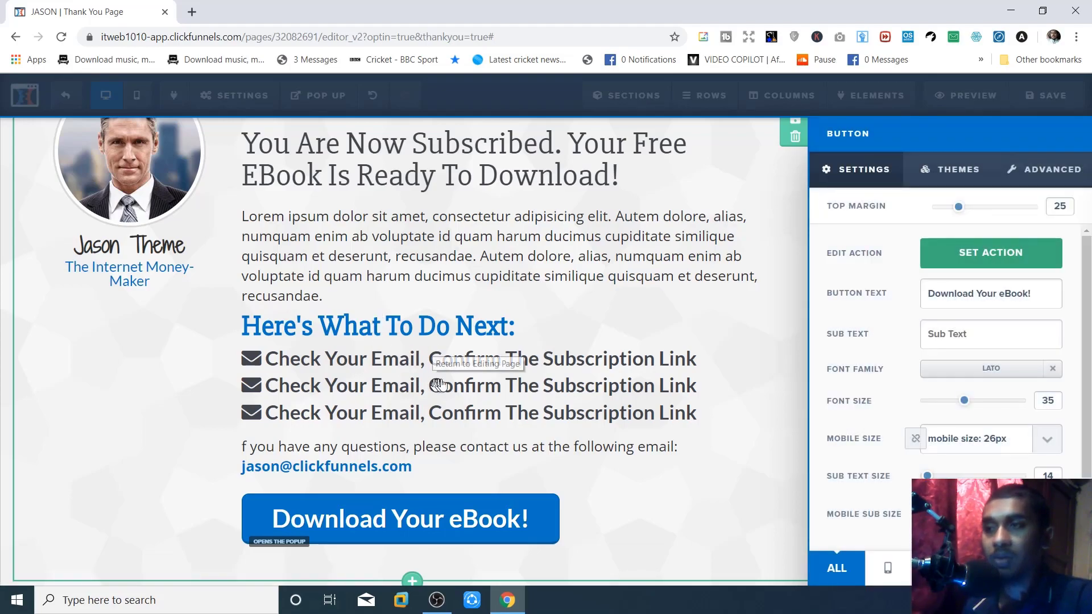
click(681, 340)
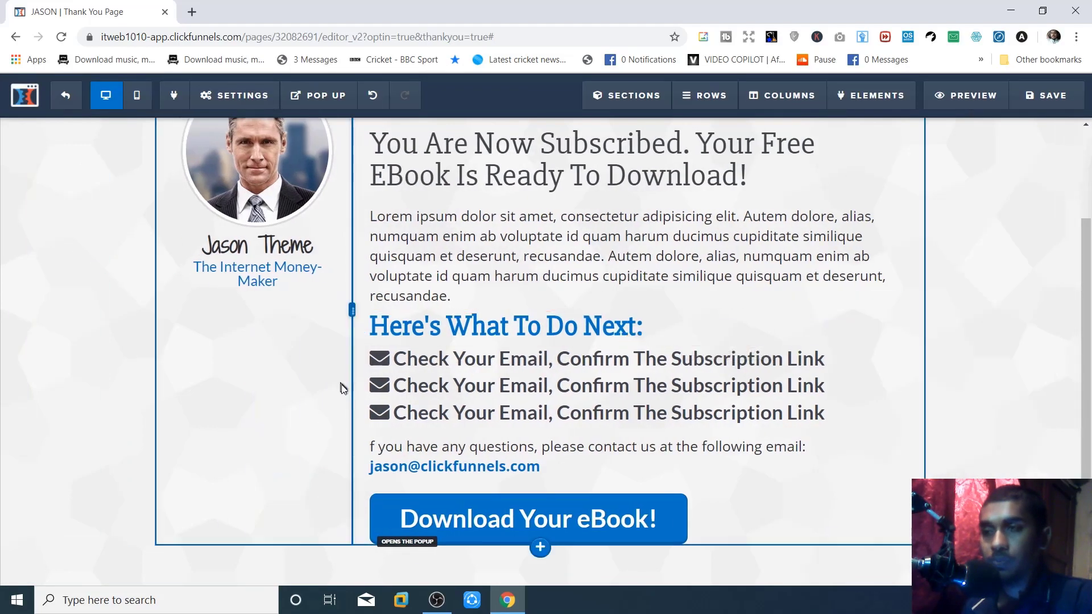
click(494, 356)
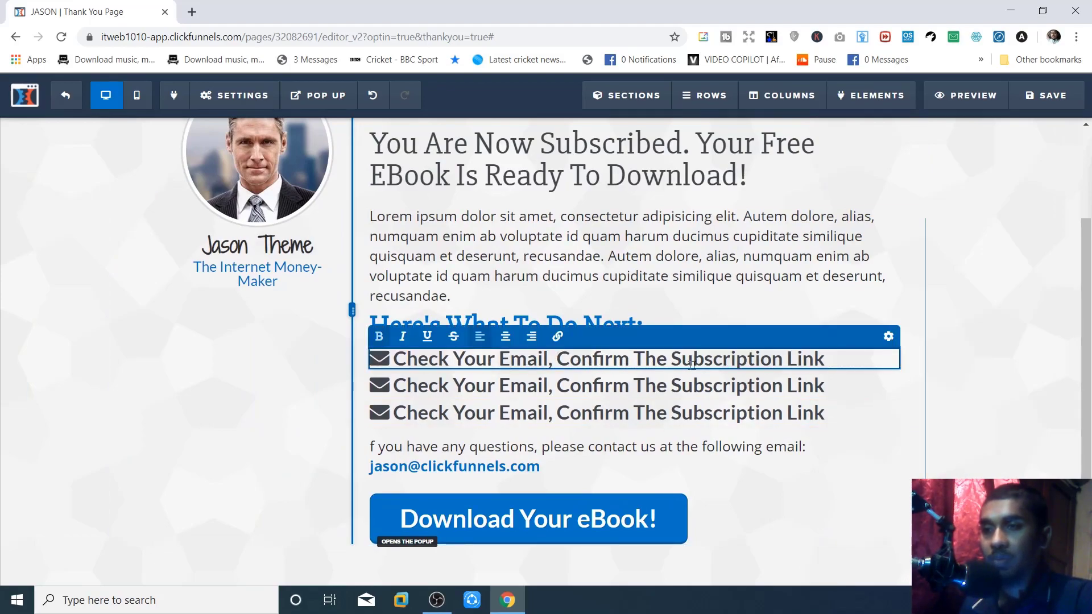
- Finish the checklist edit and leave the editor for the Thank You Page step overview
click(668, 305)
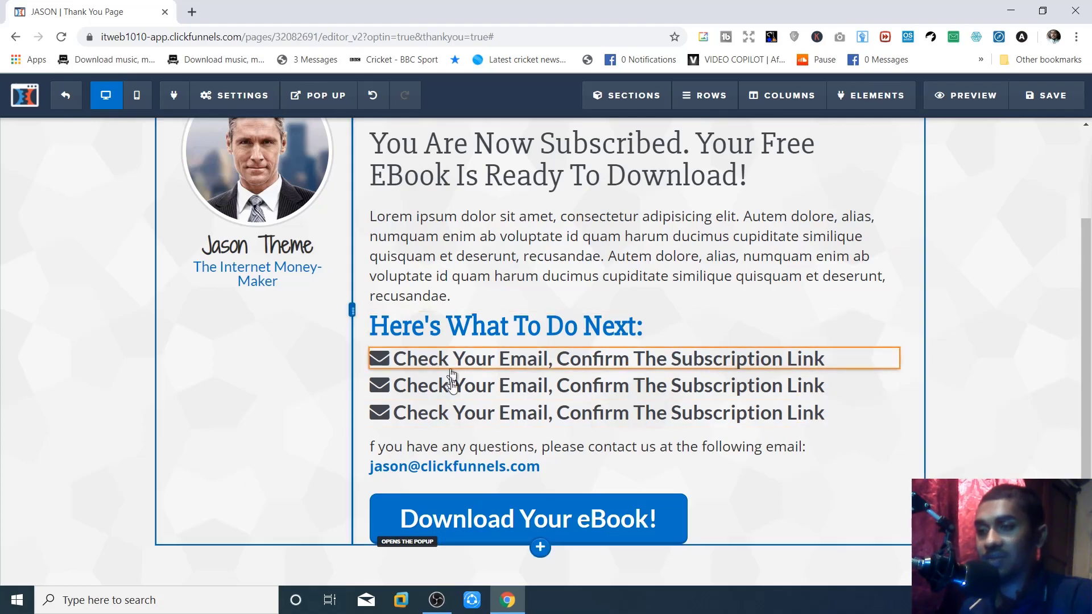
scroll(489, 397, up, 2)
scroll(509, 396, down, 4)
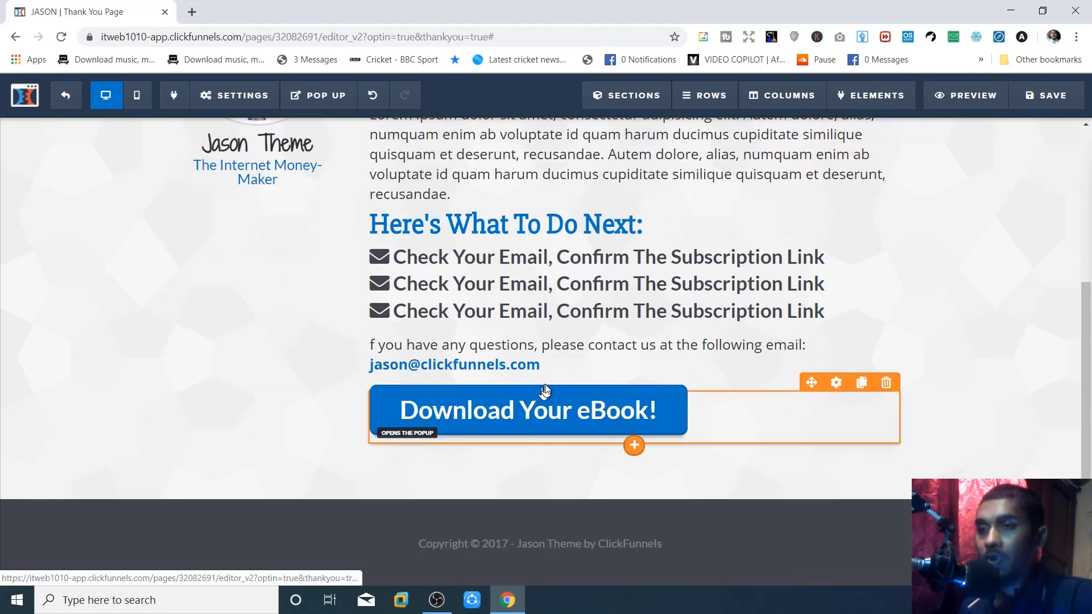
scroll(535, 392, up, 5)
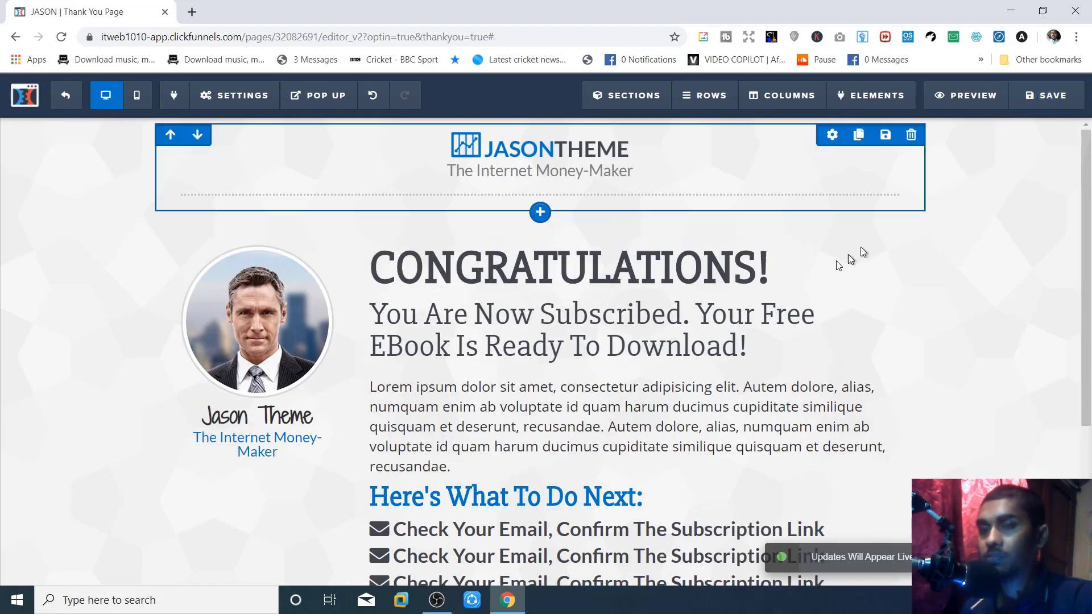
click(64, 103)
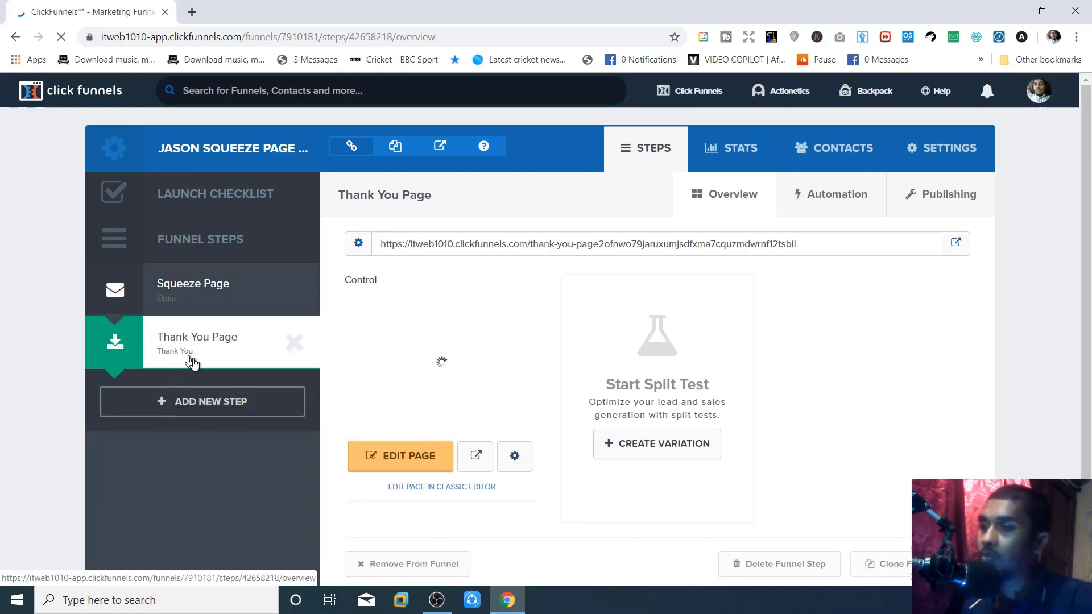
- Start a new funnel step, then cancel the form without adding anything
click(201, 404)
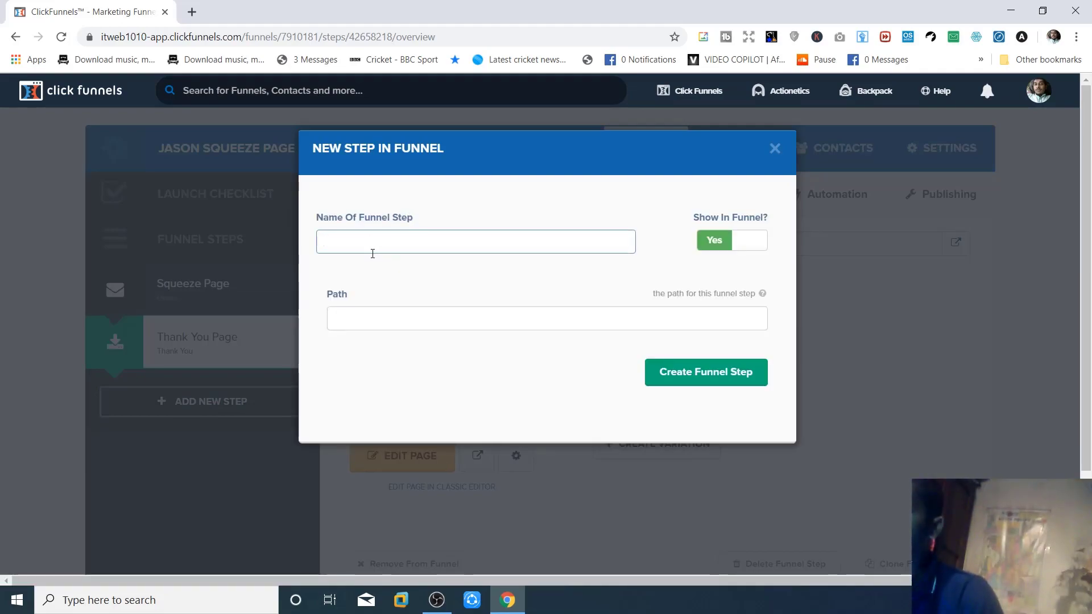
click(379, 310)
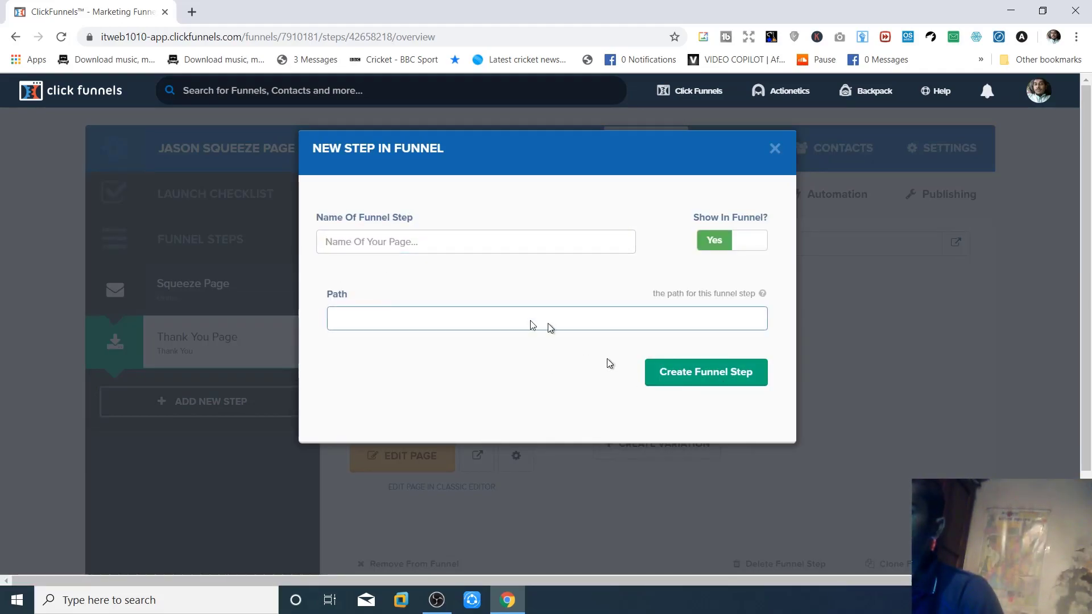
click(775, 149)
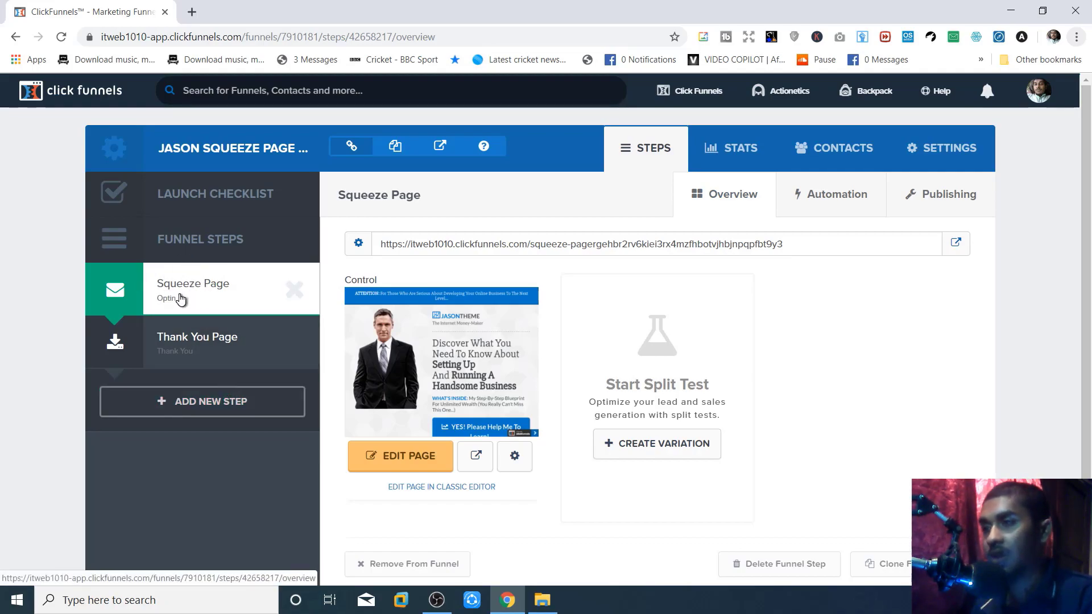
- Set the Squeeze Page step's publishing path to 'squeeze-pages'
click(949, 147)
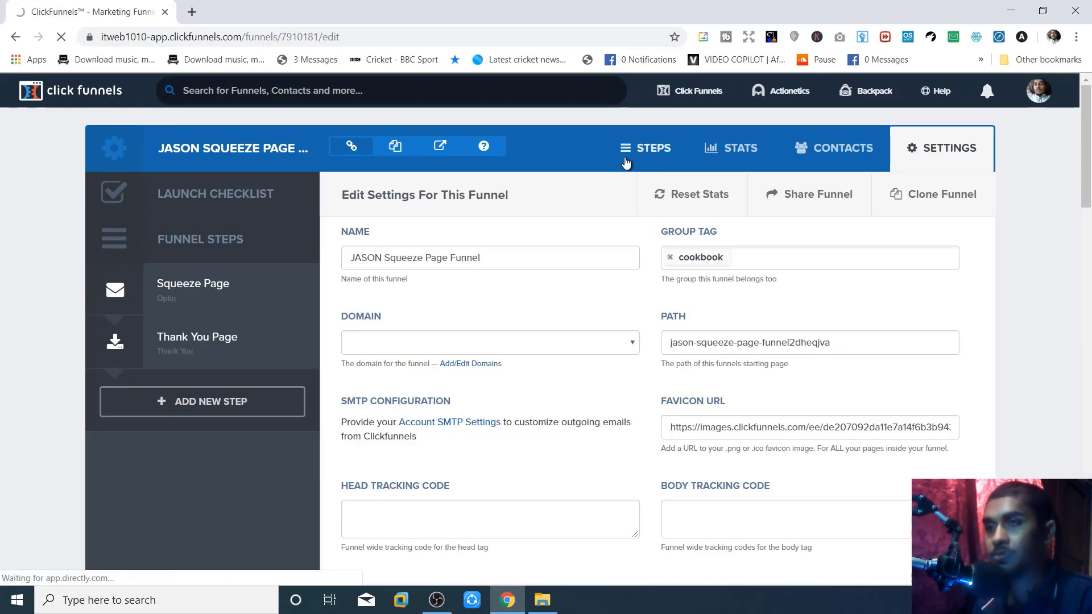
click(625, 163)
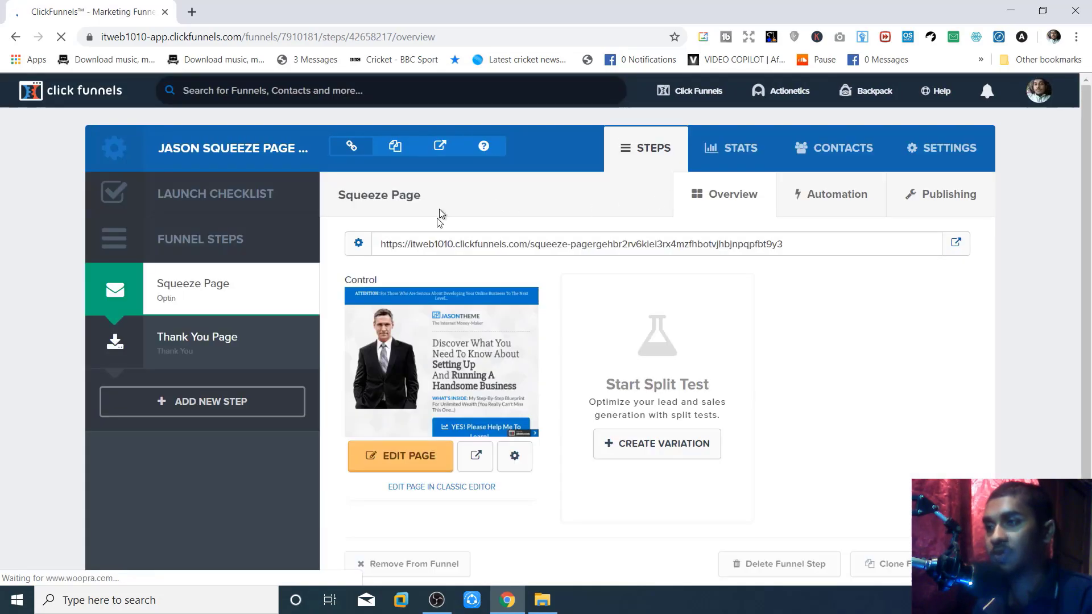
click(929, 195)
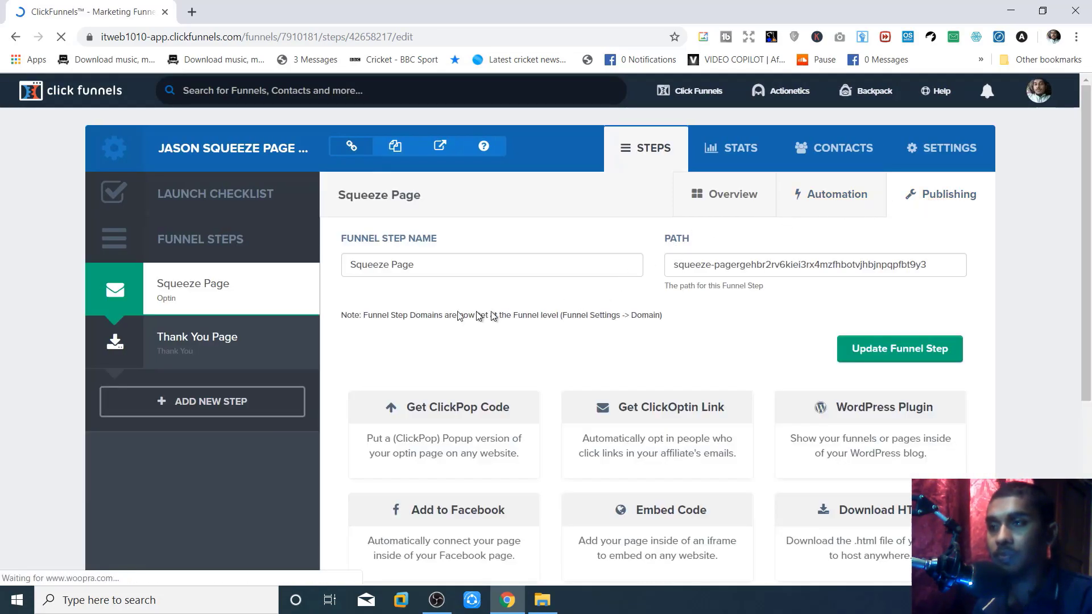
drag(414, 264, 341, 266)
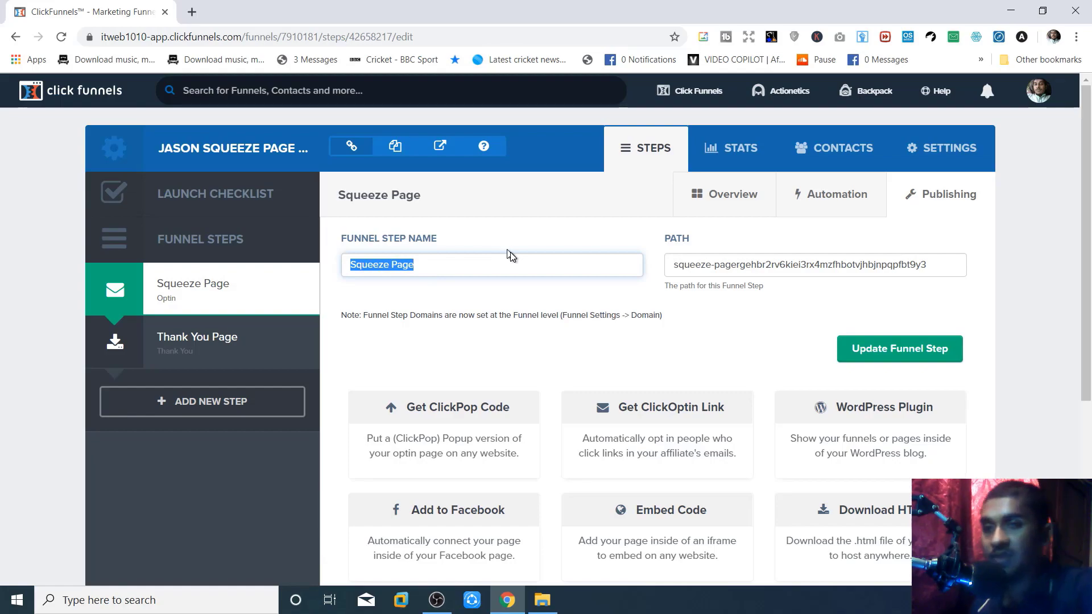
click(797, 264)
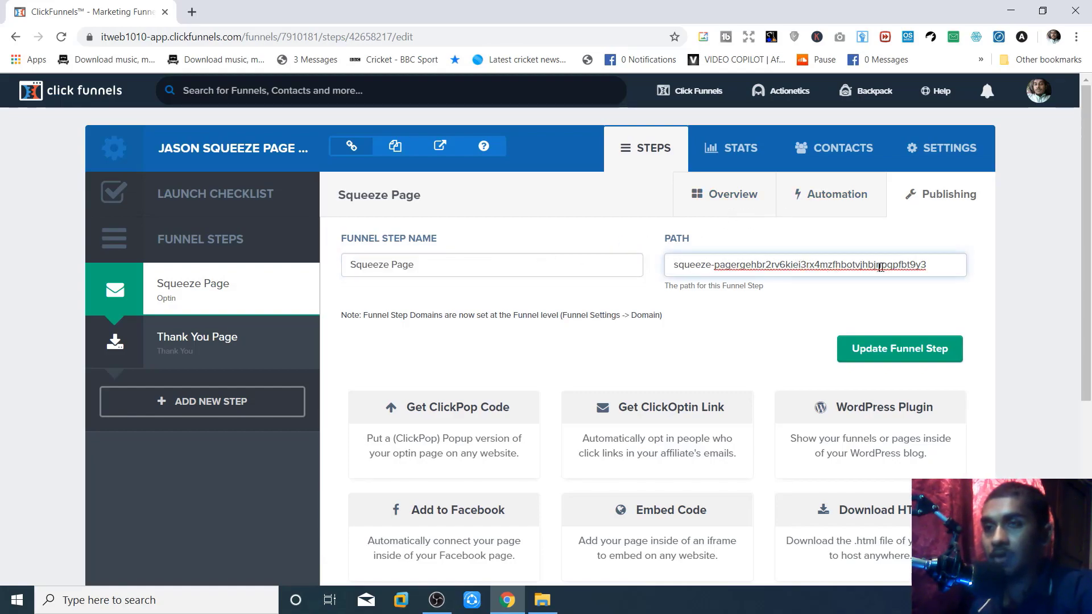
drag(916, 264, 643, 237)
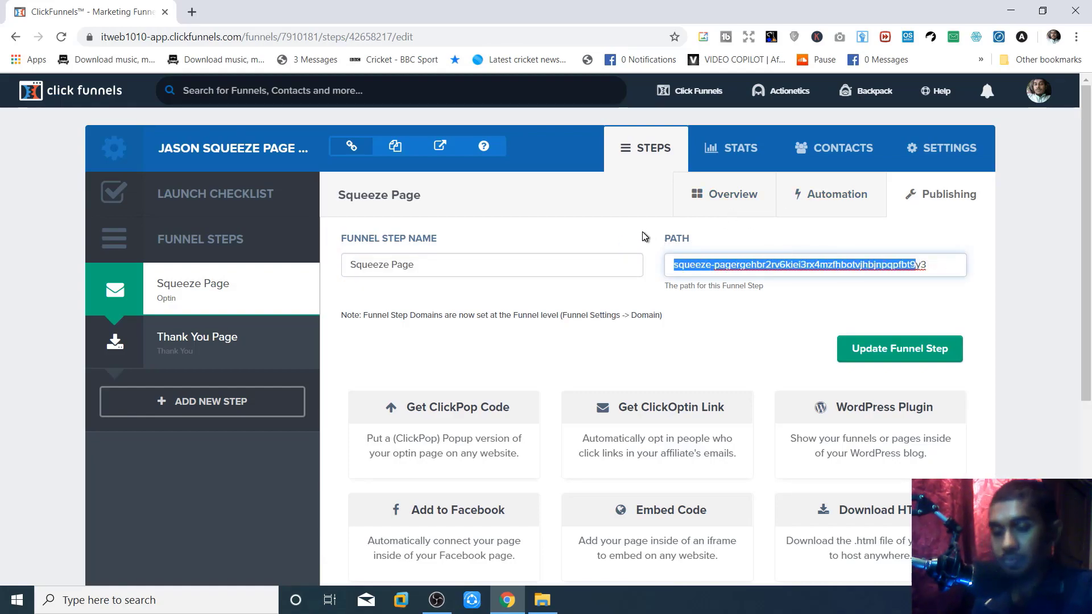
text(squeeze-pages)
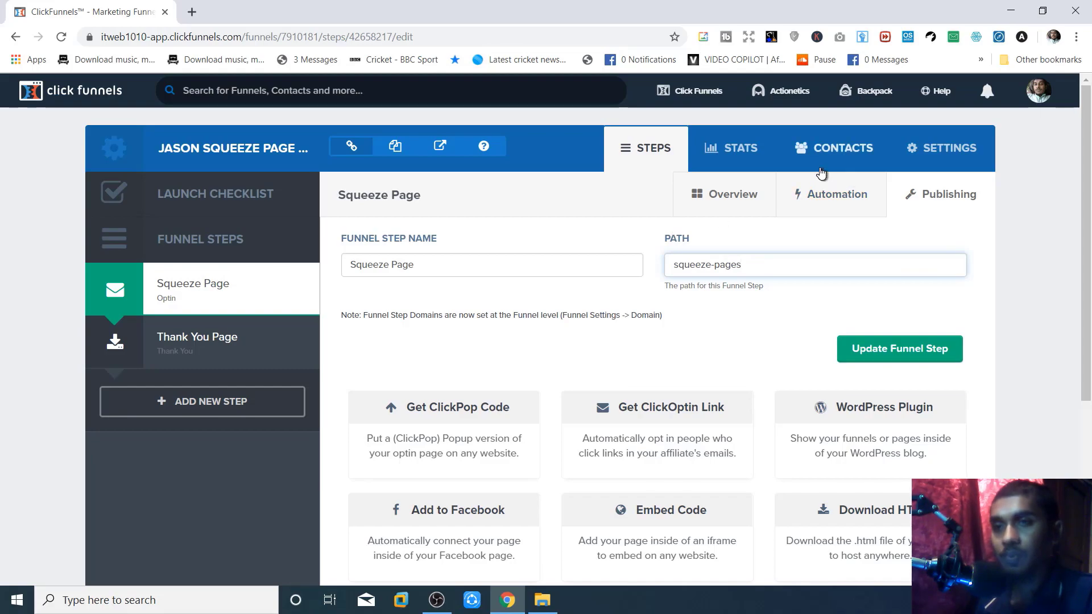
click(822, 196)
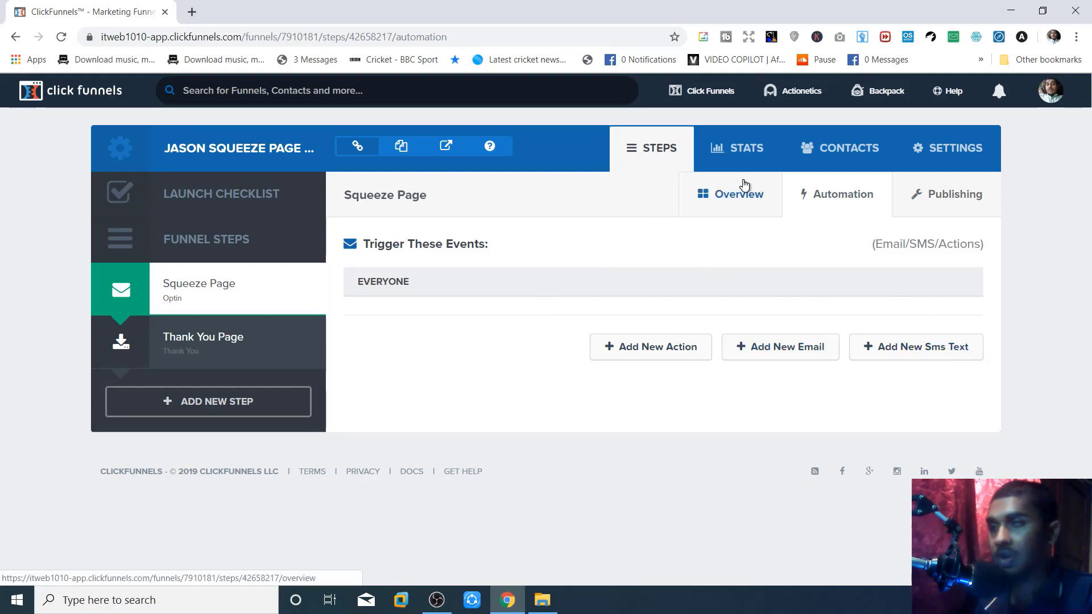
right_click(218, 306)
click(189, 302)
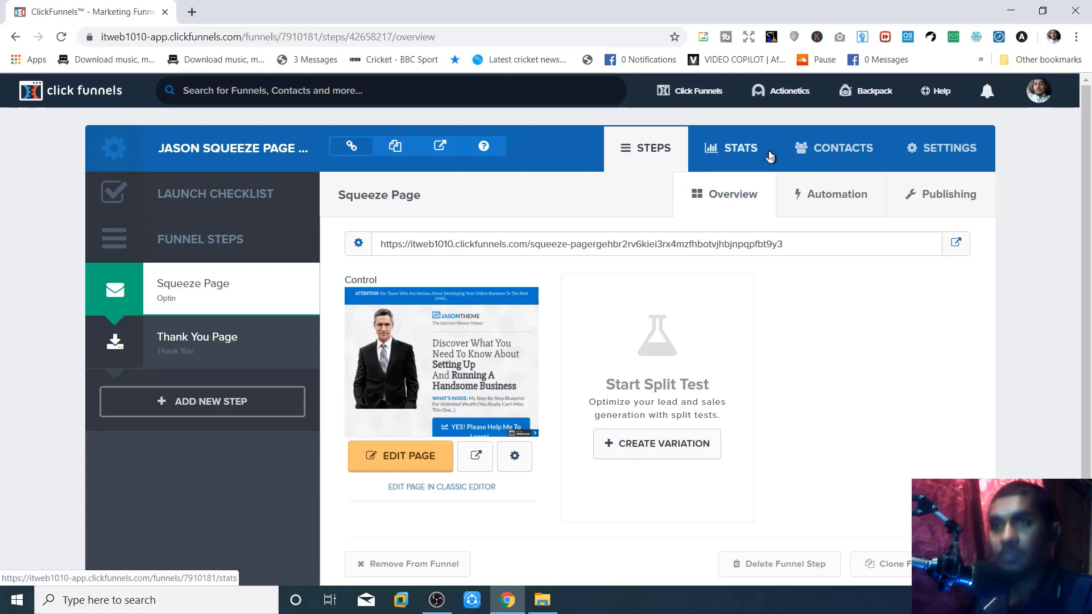
click(936, 155)
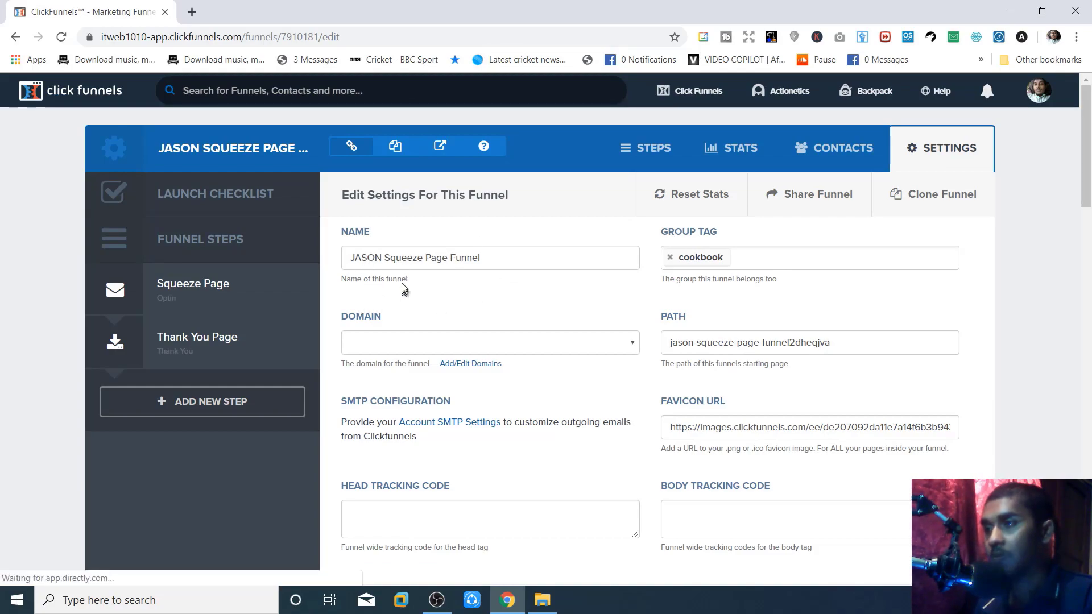
scroll(457, 350, down, 3)
scroll(446, 348, up, 3)
scroll(460, 455, down, 3)
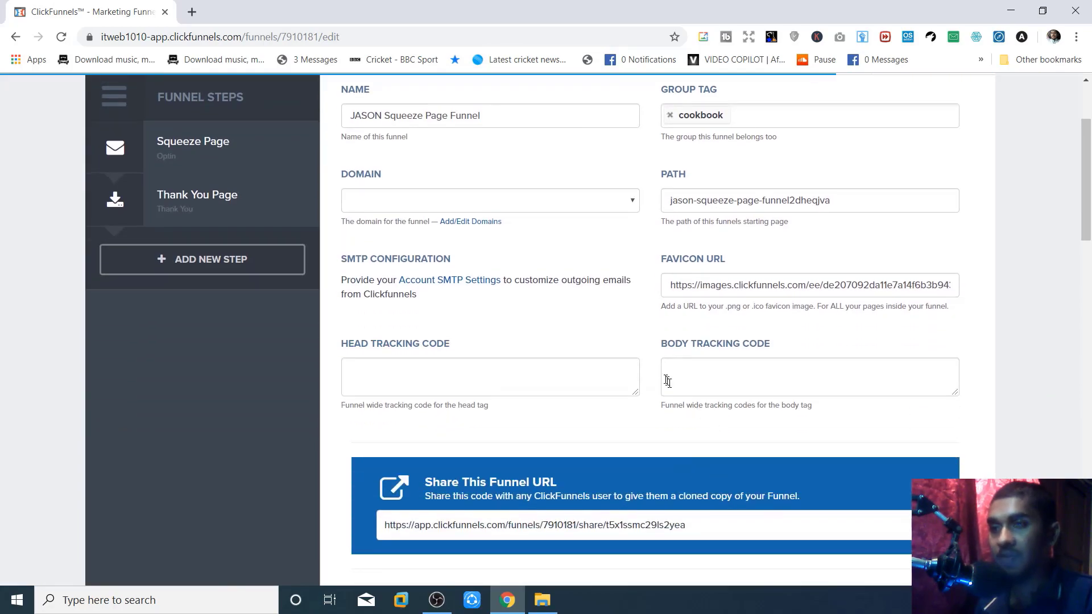
scroll(671, 389, down, 8)
scroll(623, 427, down, 6)
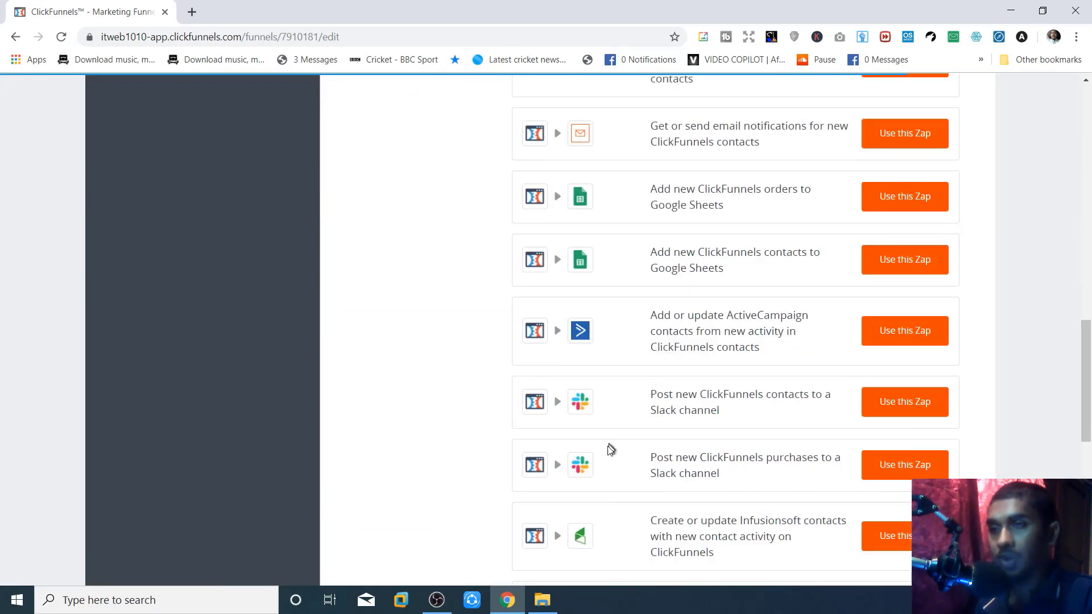
scroll(611, 437, up, 17)
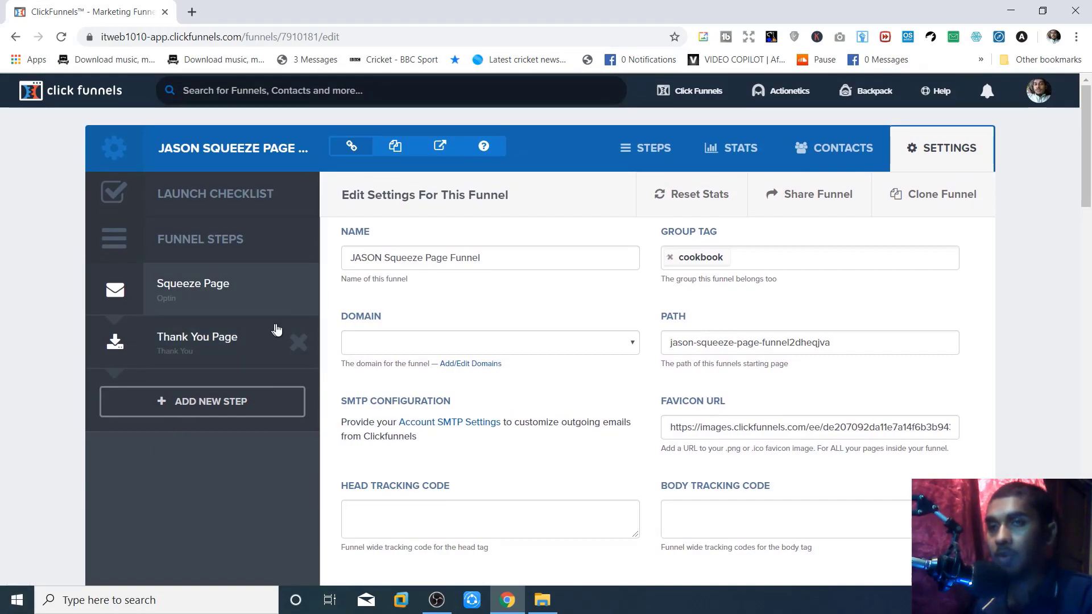
scroll(606, 475, down, 4)
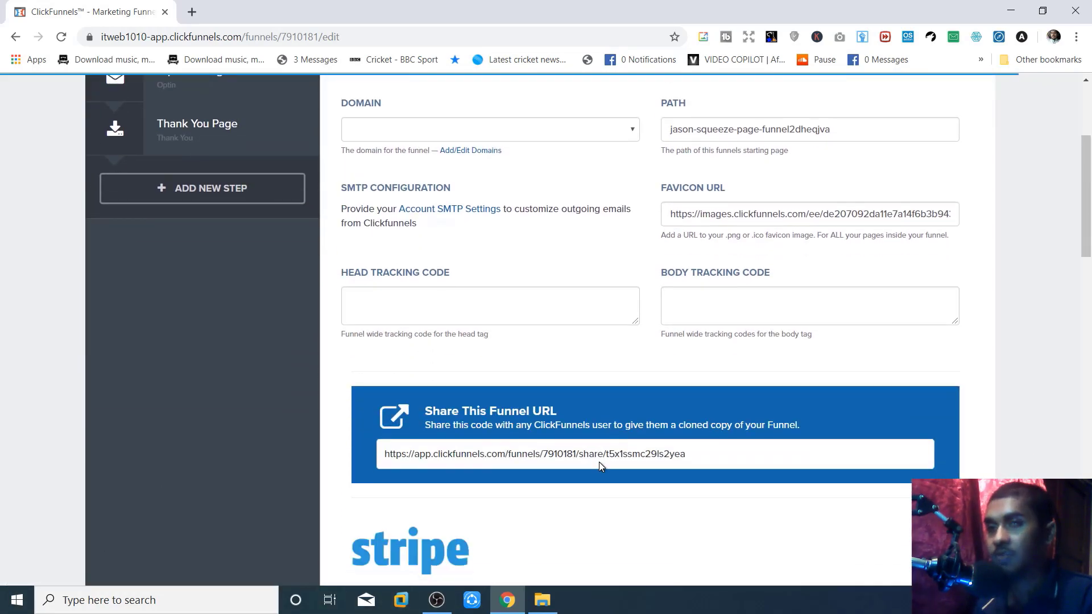
scroll(602, 463, up, 4)
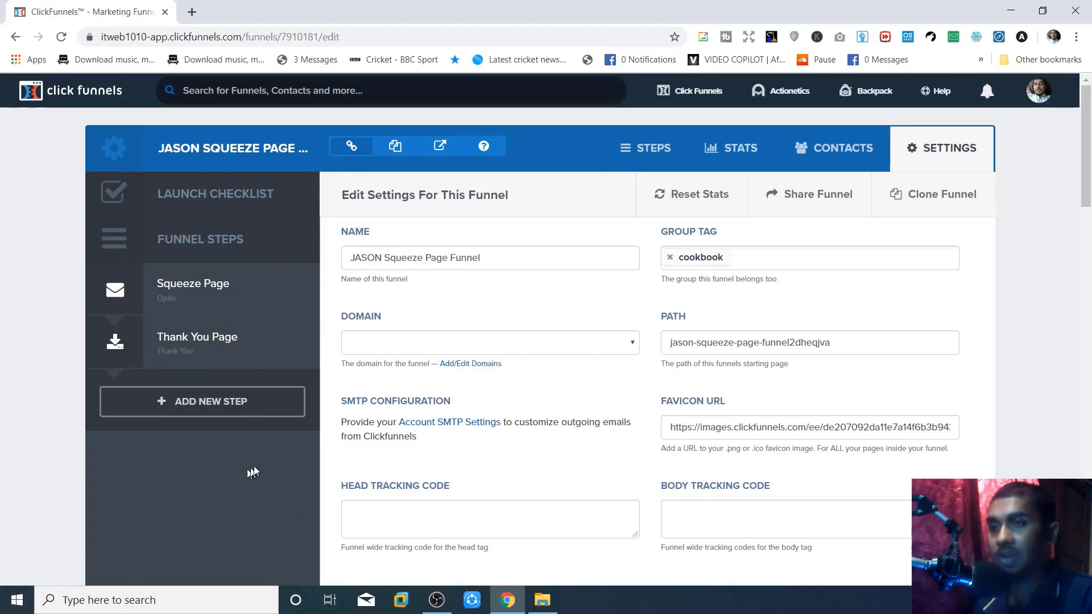
- Filter the funnel's contacts by Squeeze Page, then Thank You Page, then open the Squeeze Page step
click(812, 150)
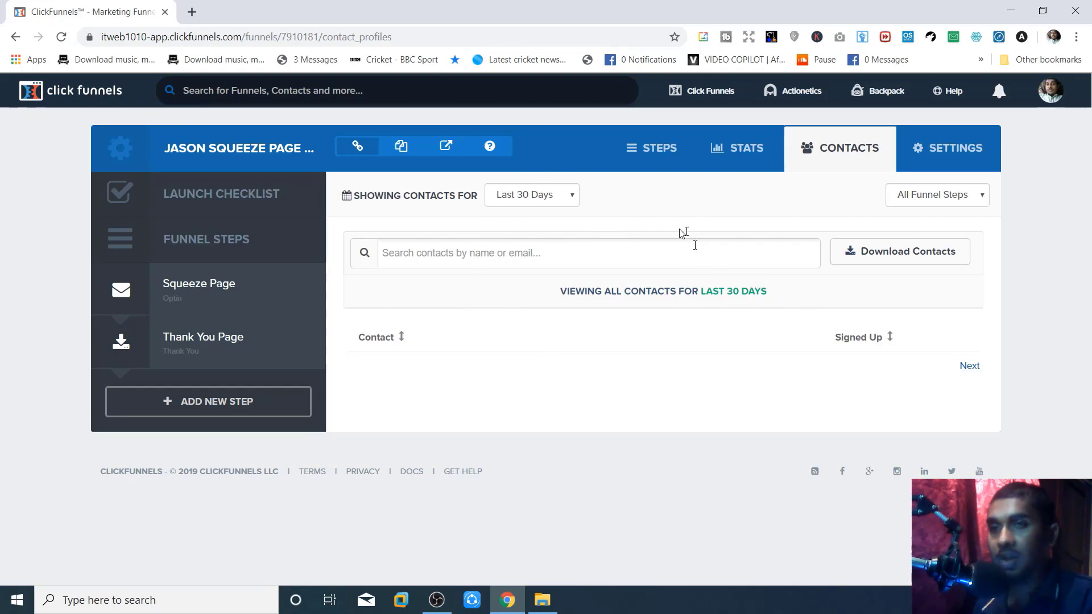
click(543, 200)
click(544, 199)
click(544, 199)
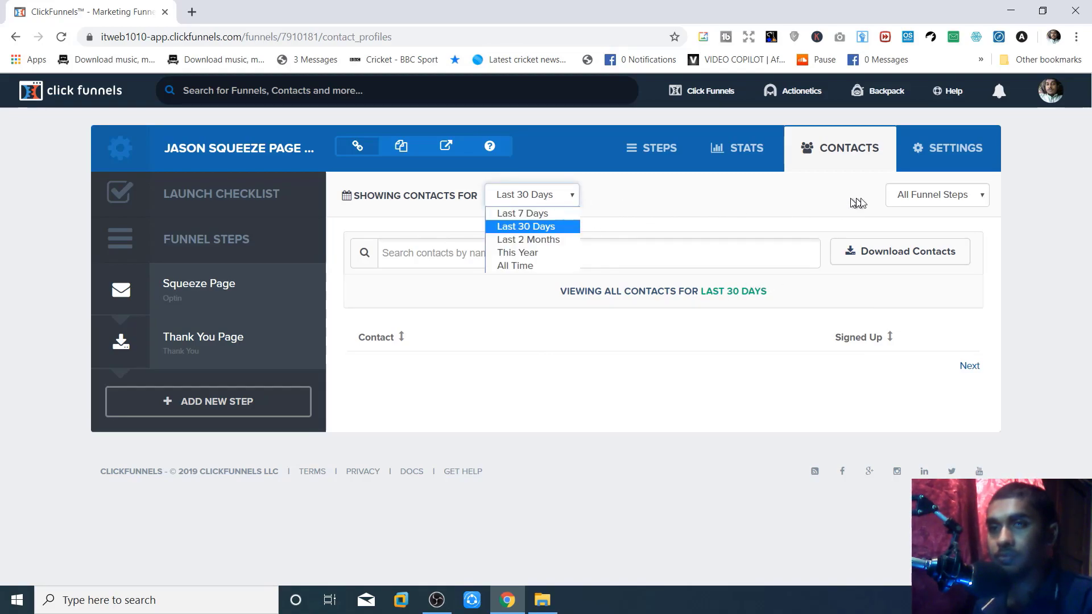
click(953, 198)
click(953, 197)
click(953, 198)
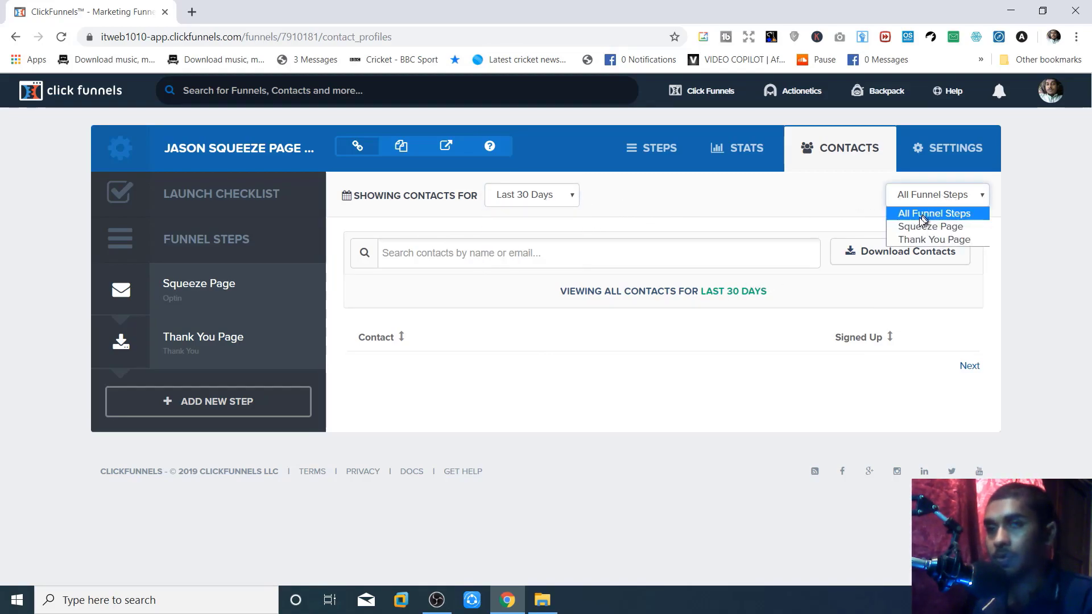
click(916, 226)
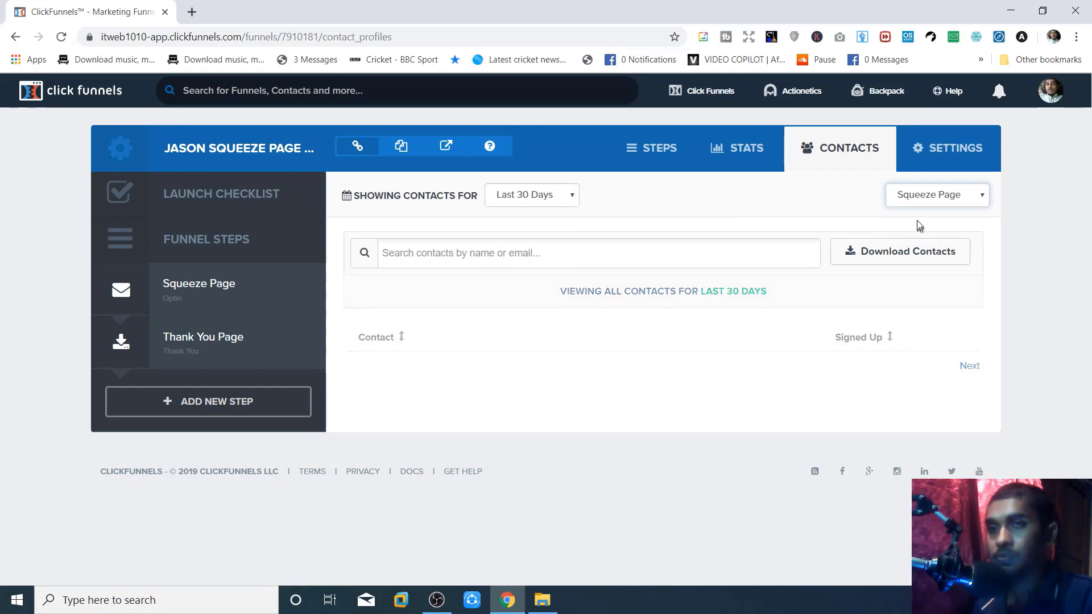
click(915, 197)
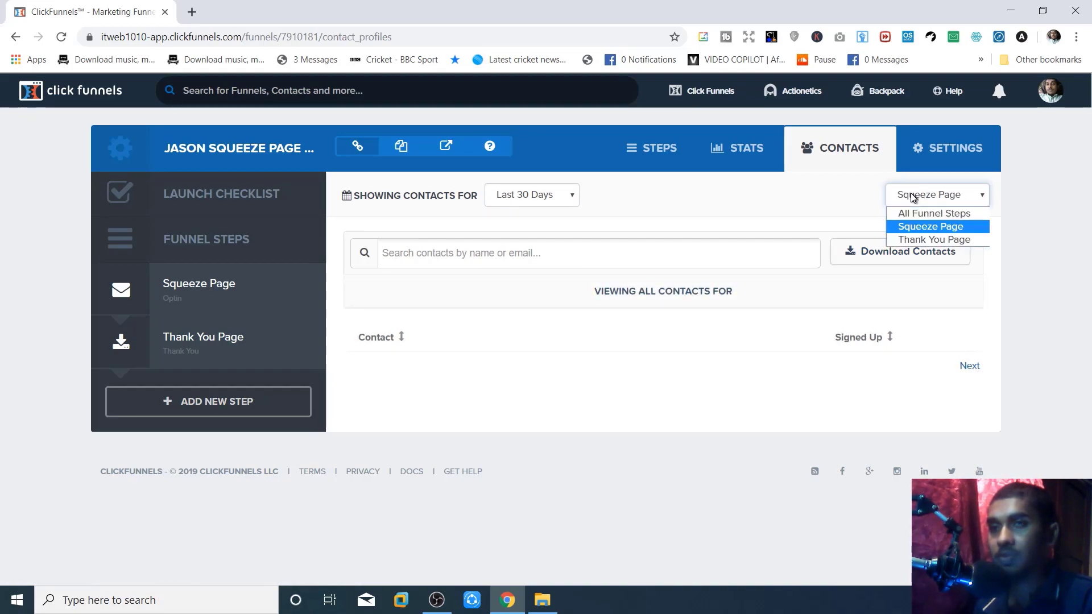
click(919, 240)
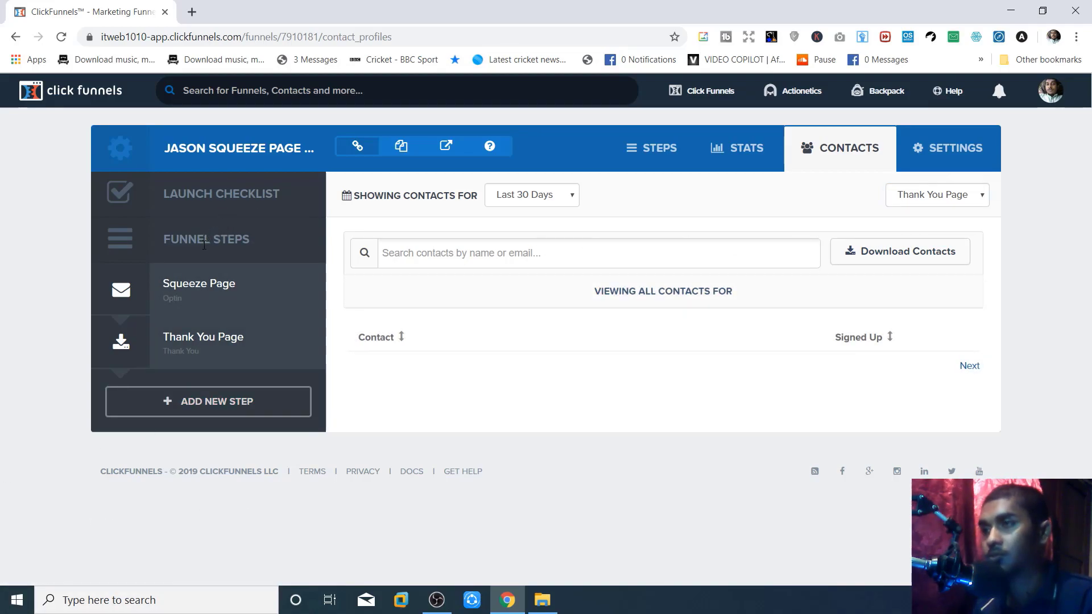
click(164, 287)
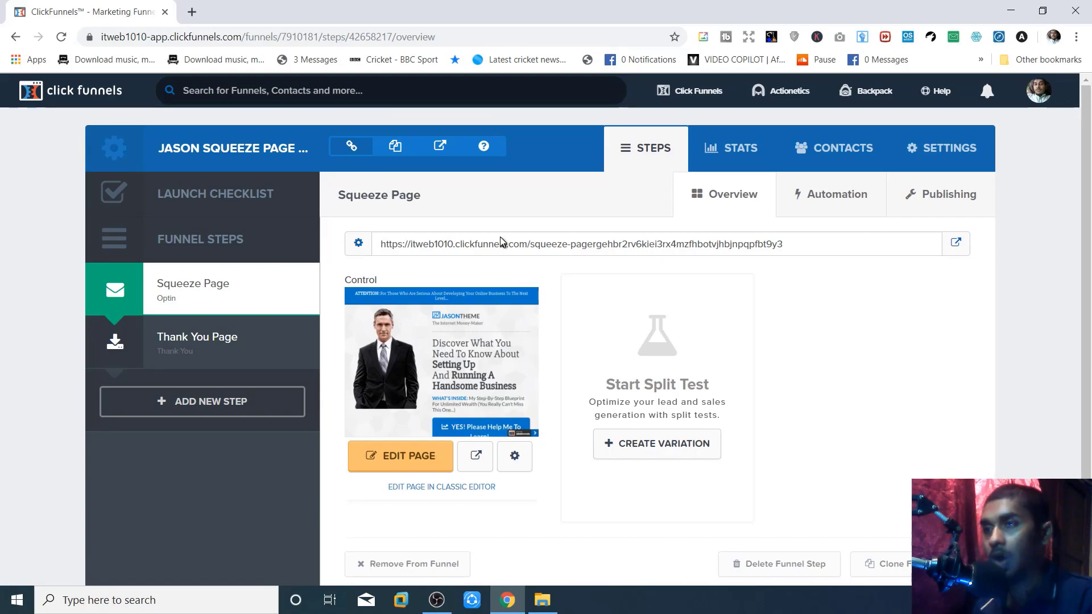
- Open the funnel's live squeeze page in a new tab and scroll through it
click(446, 145)
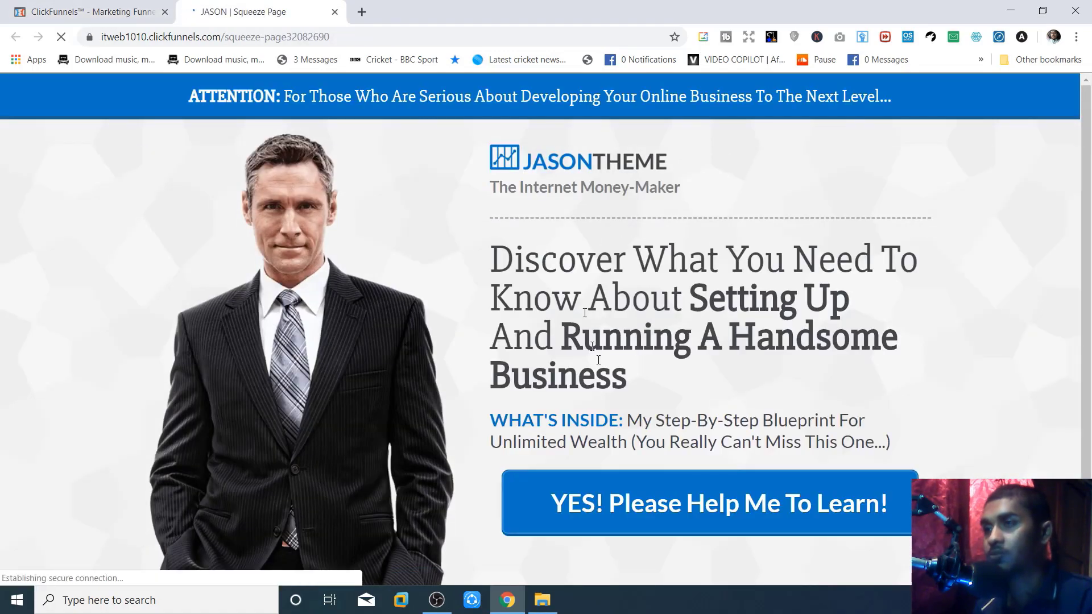
scroll(473, 452, down, 1)
scroll(581, 312, down, 2)
scroll(582, 341, up, 2)
scroll(585, 401, down, 2)
- Trigger the live page's email signup pop-up, try its email field, then close it
click(626, 420)
scroll(615, 480, up, 2)
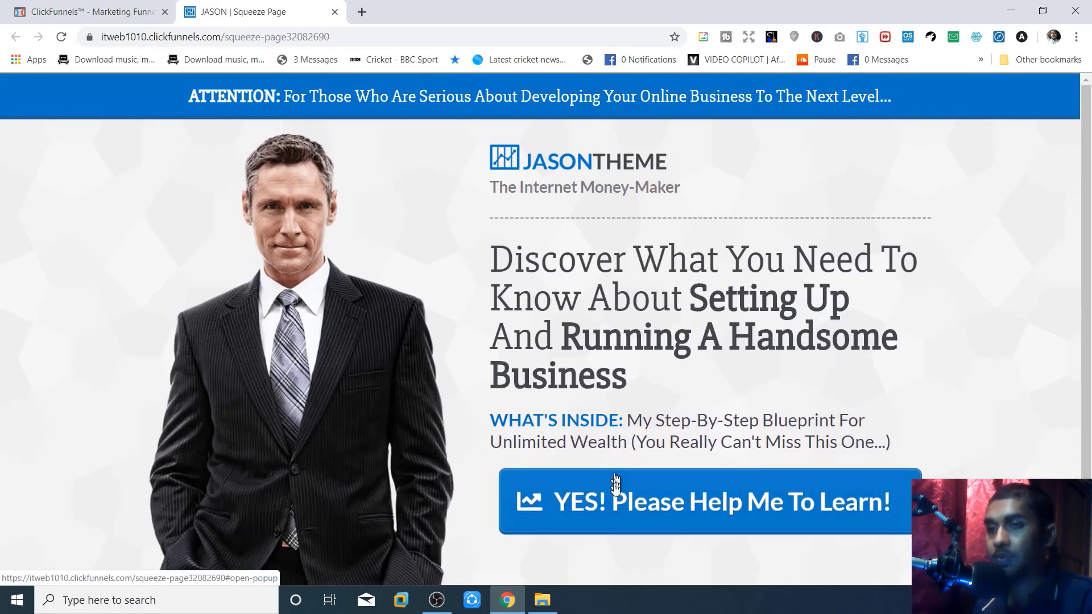
click(614, 478)
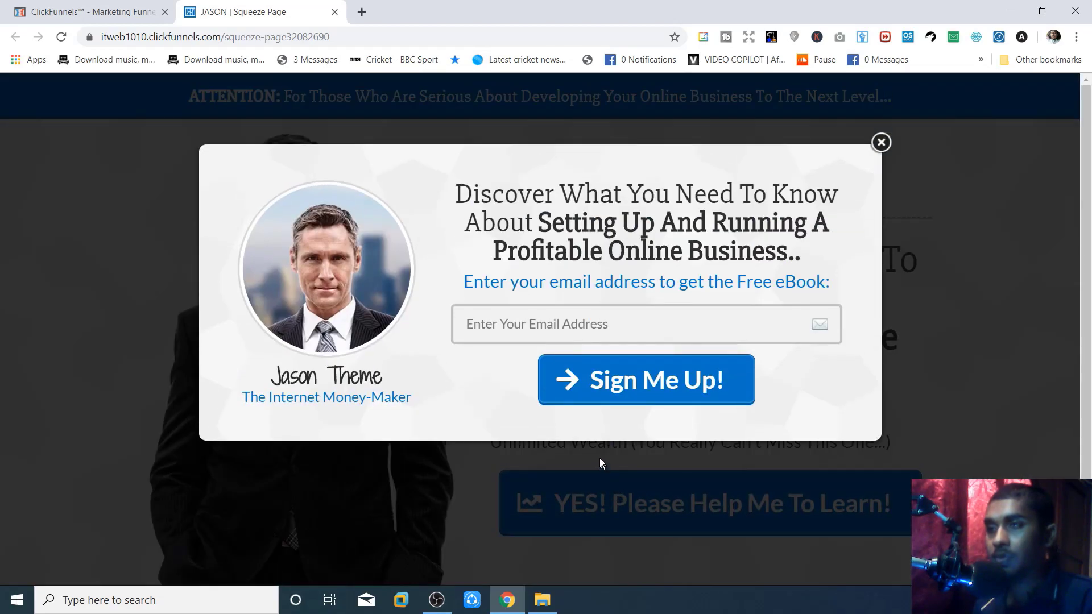
click(522, 308)
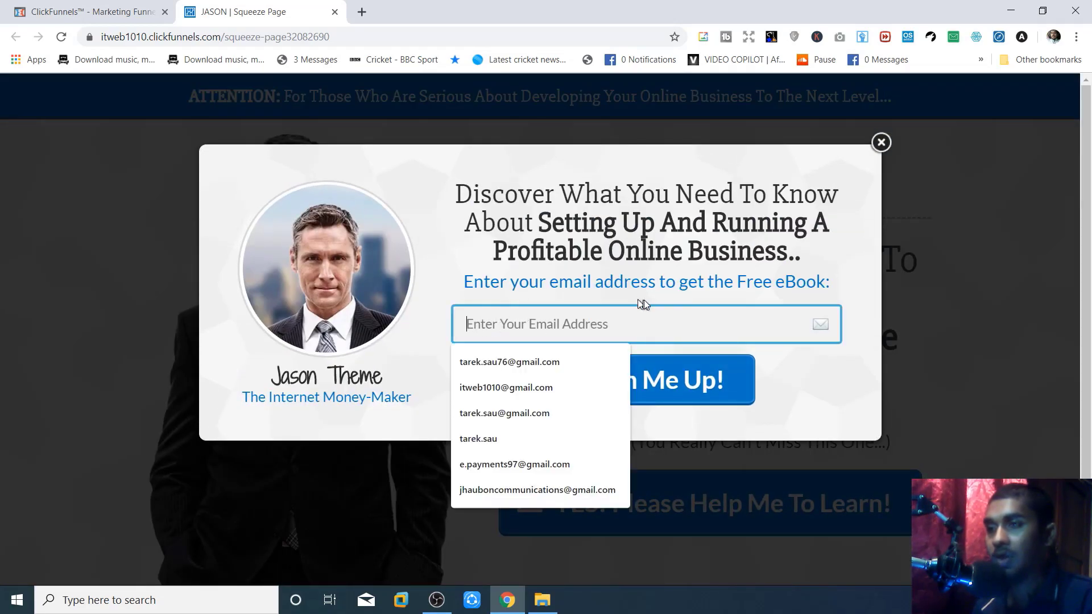
double_click(772, 293)
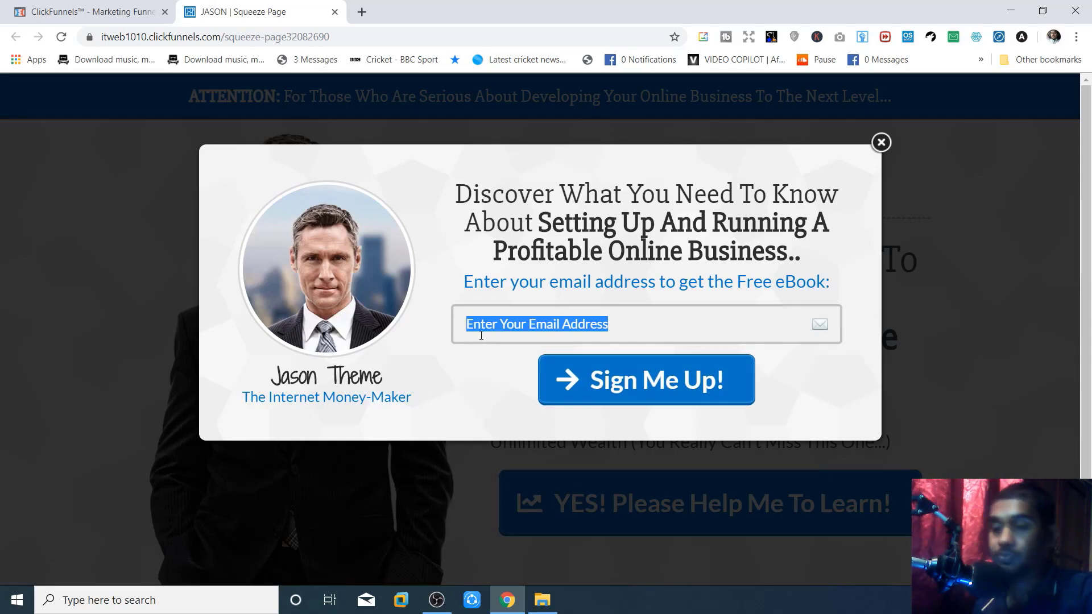
click(879, 142)
- Open the Thank You Page step and preview the funnel's live page in a new tab
click(105, 5)
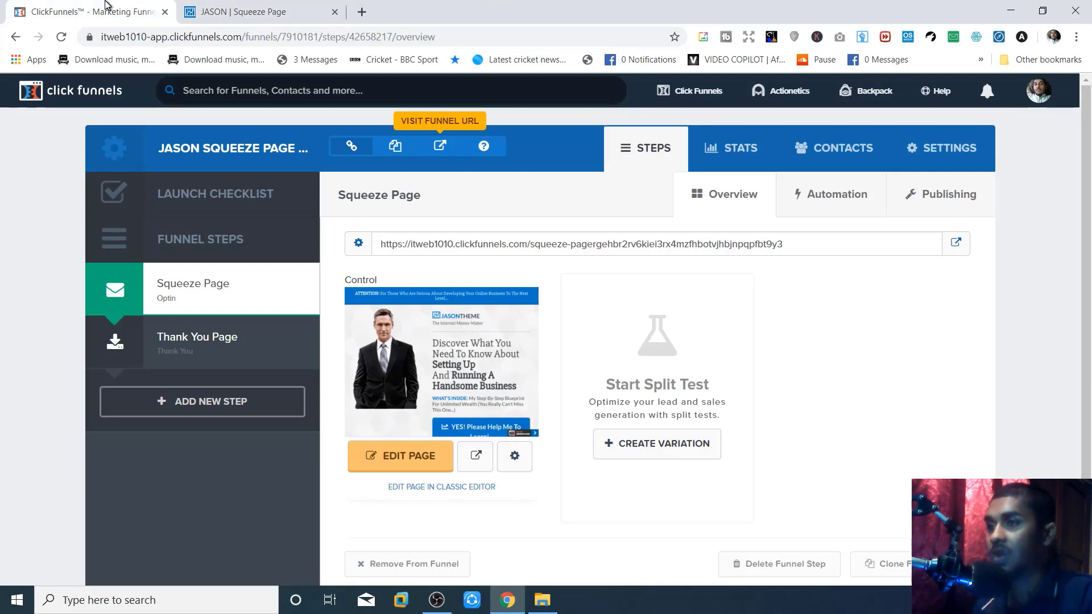
click(215, 339)
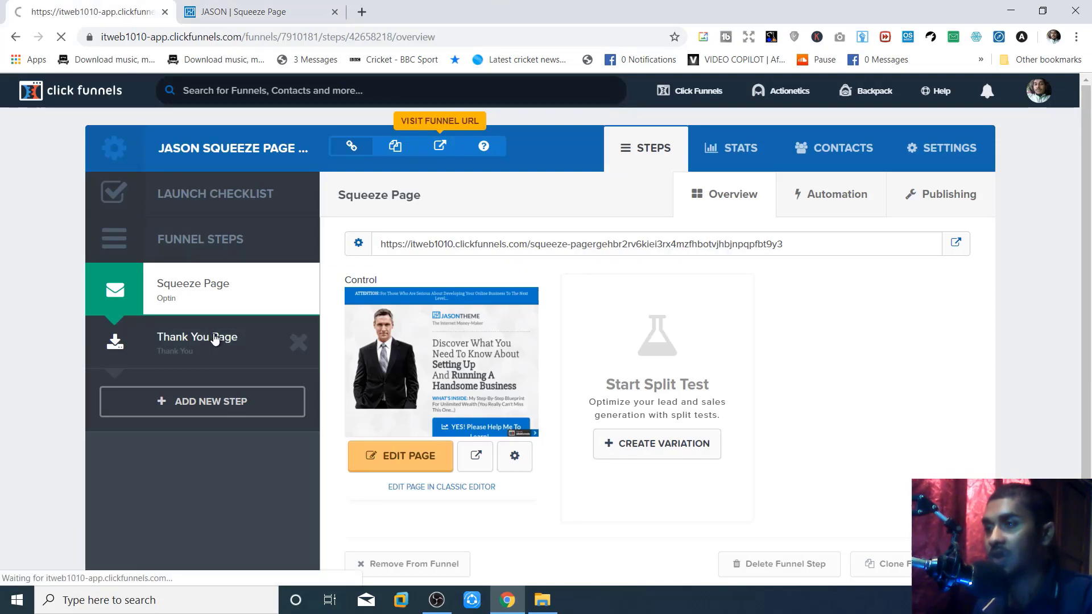
click(435, 148)
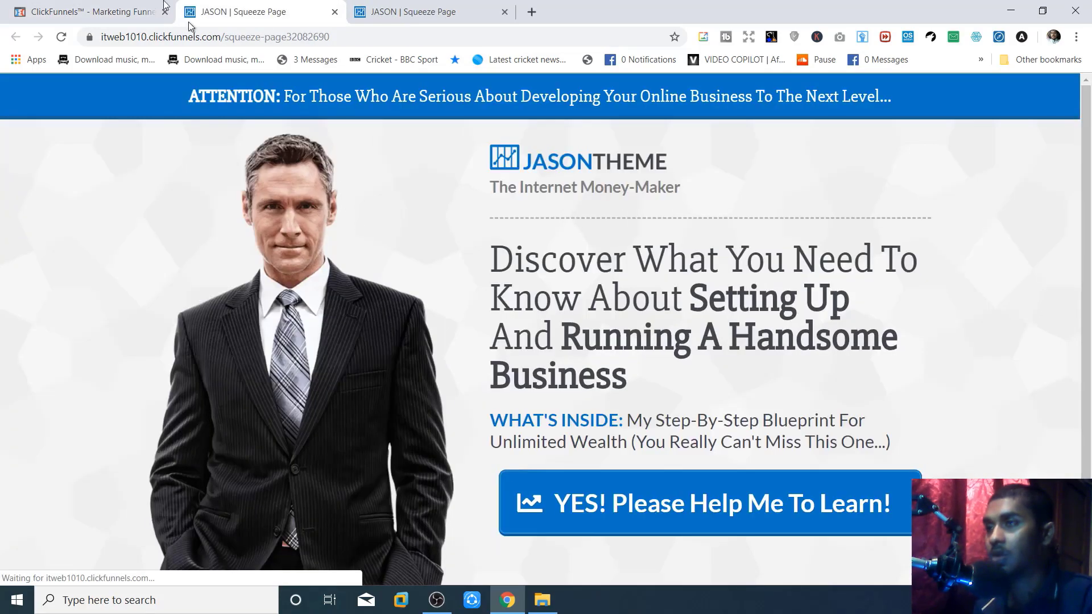
click(126, 7)
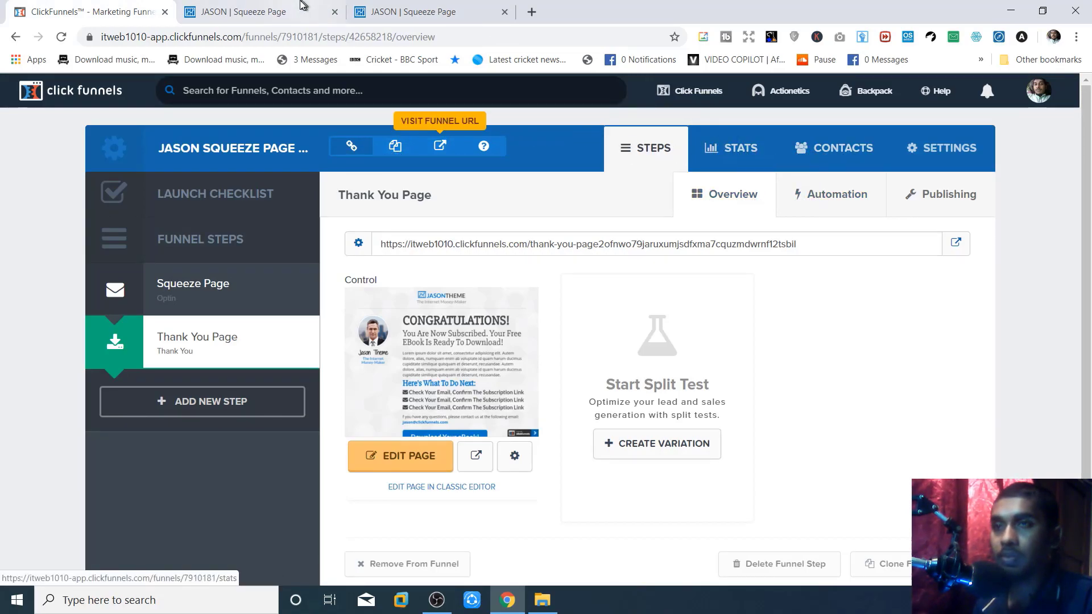
- Close the two extra squeeze page preview tabs
click(279, 6)
middle_click(278, 6)
middle_click(279, 6)
double_click(445, 244)
click(823, 243)
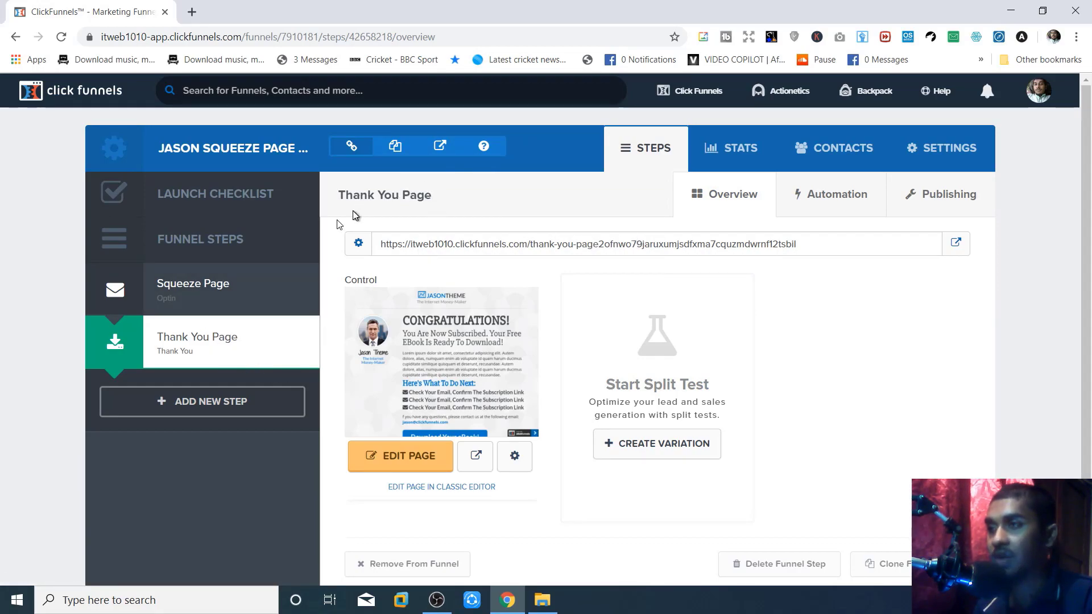
- Preview the Squeeze Page step's live page, then return to the Thank You Page step
click(245, 280)
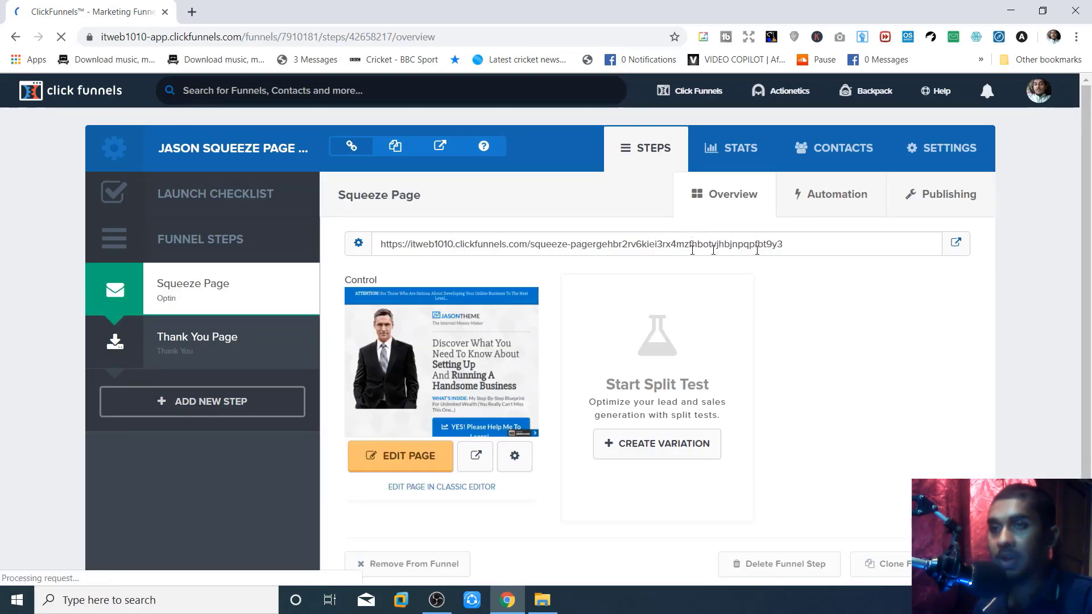
click(954, 245)
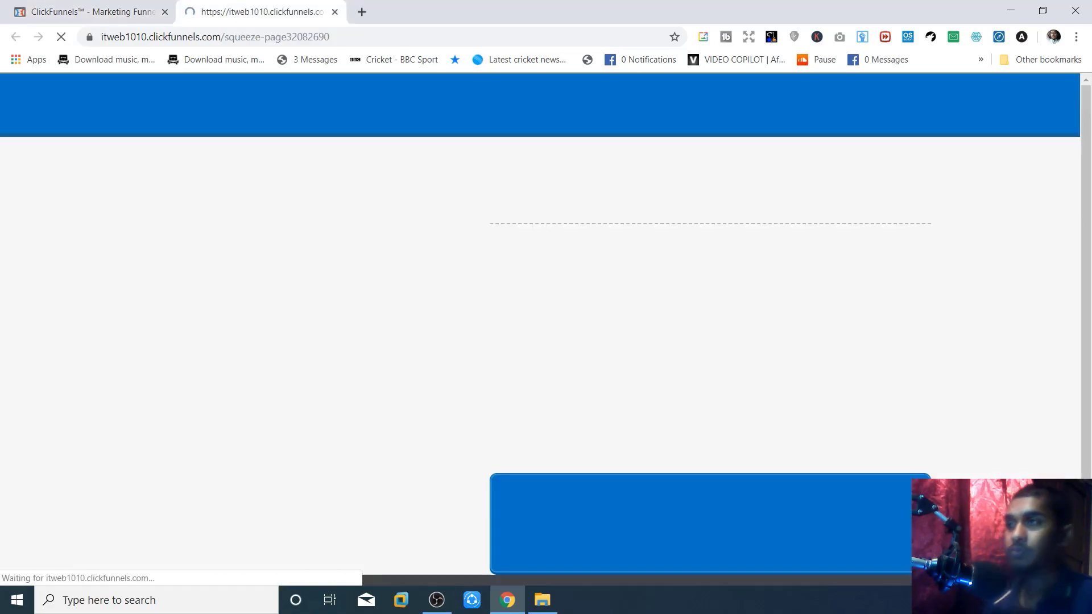
click(18, 5)
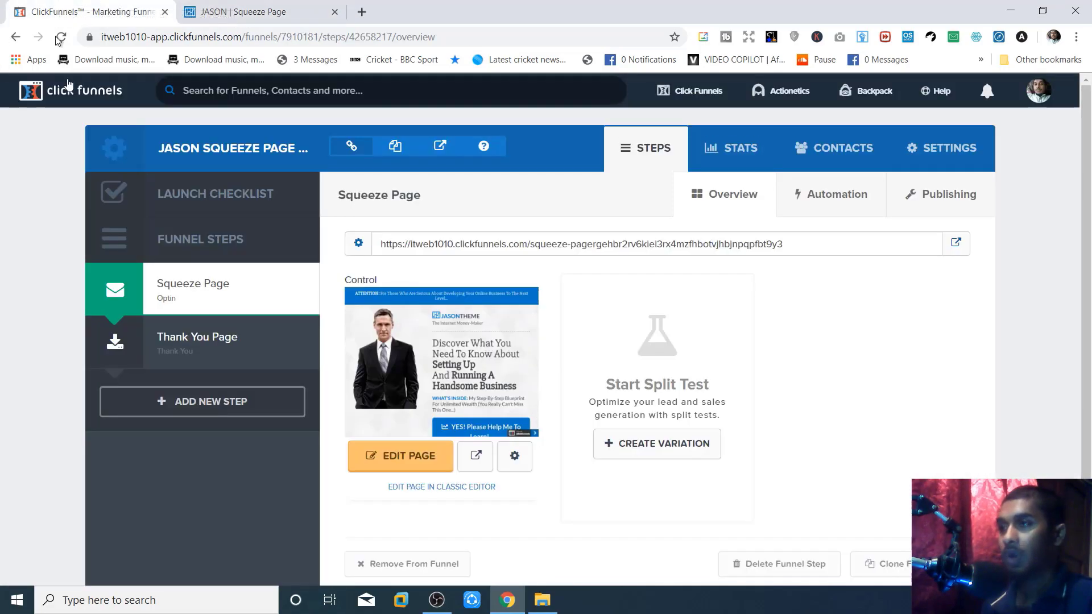
click(188, 350)
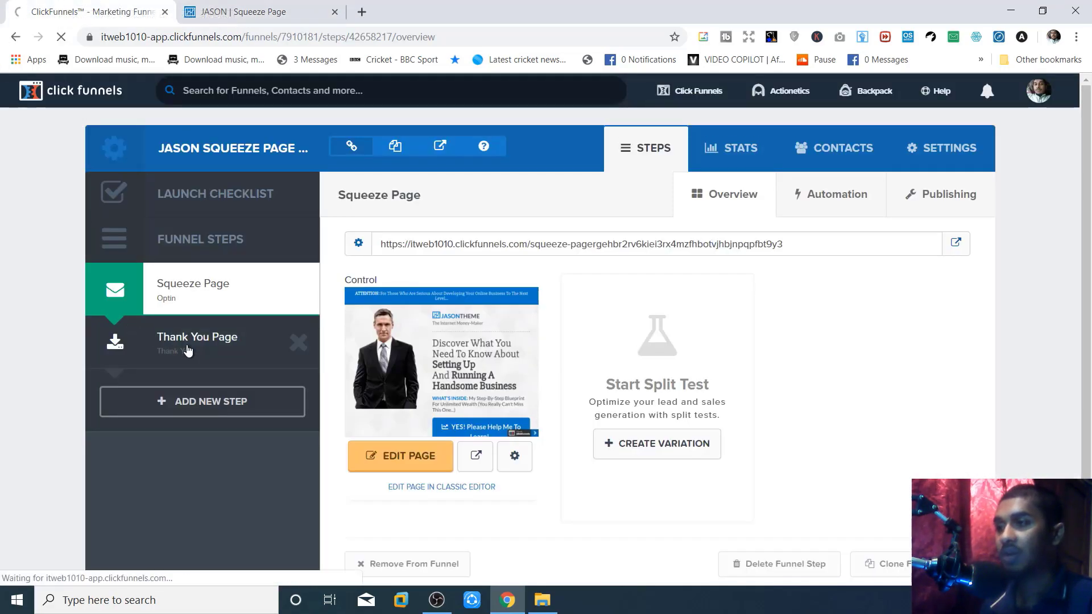
- View the live thank-you page, then close the thank-you and squeeze preview tabs
double_click(954, 244)
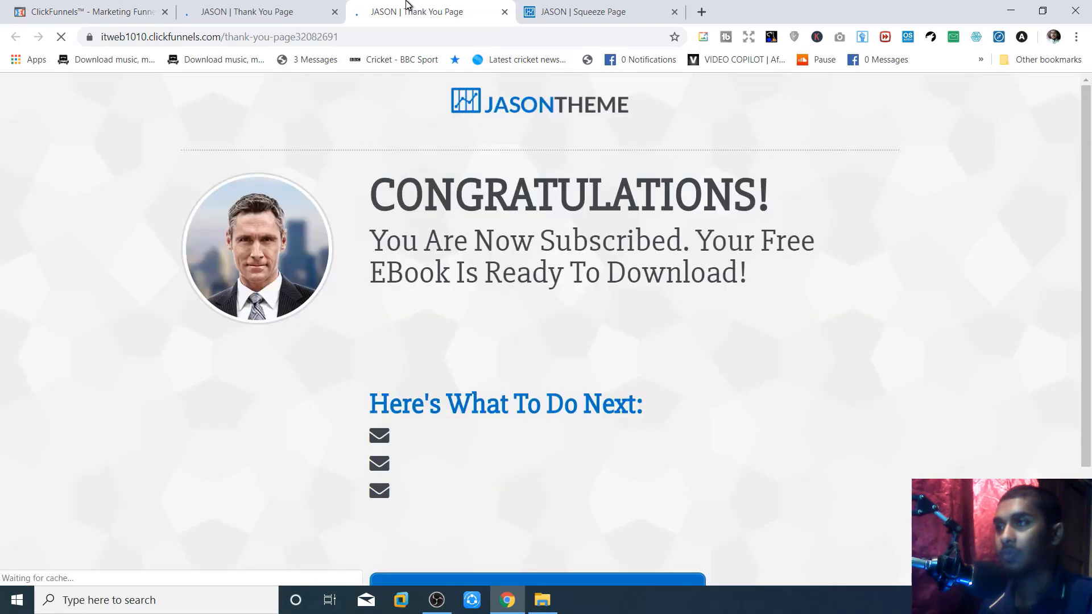
middle_click(410, 5)
scroll(651, 460, down, 3)
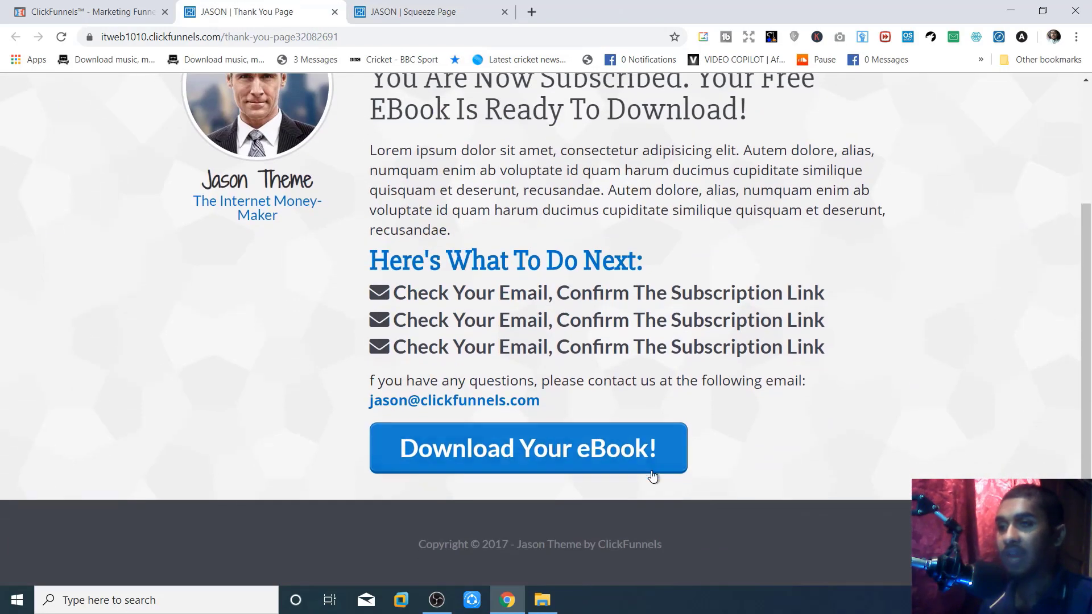
scroll(550, 408, up, 3)
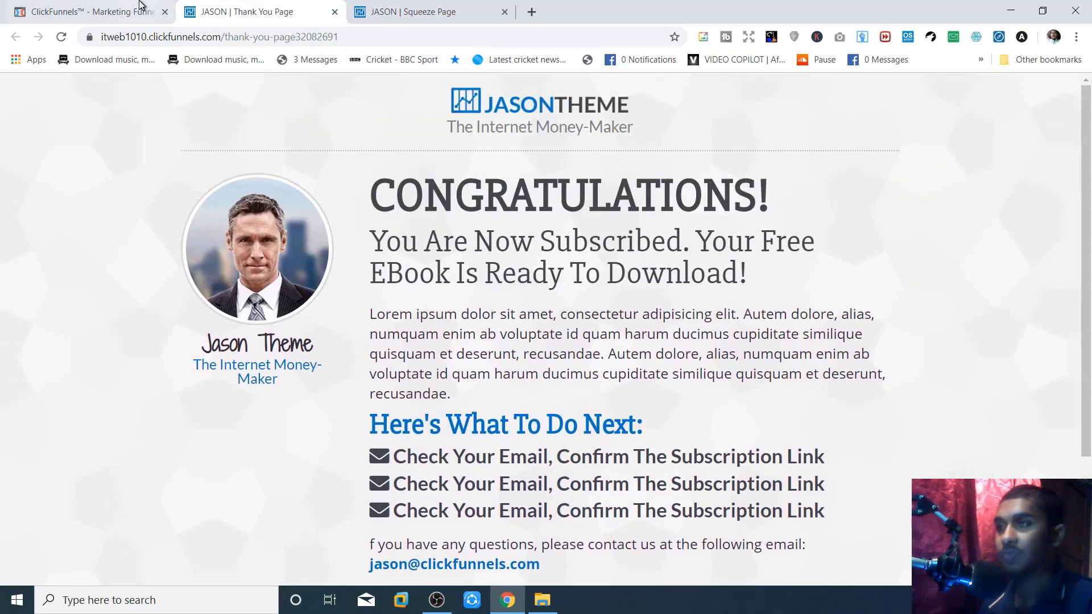
middle_click(244, 6)
middle_click(245, 6)
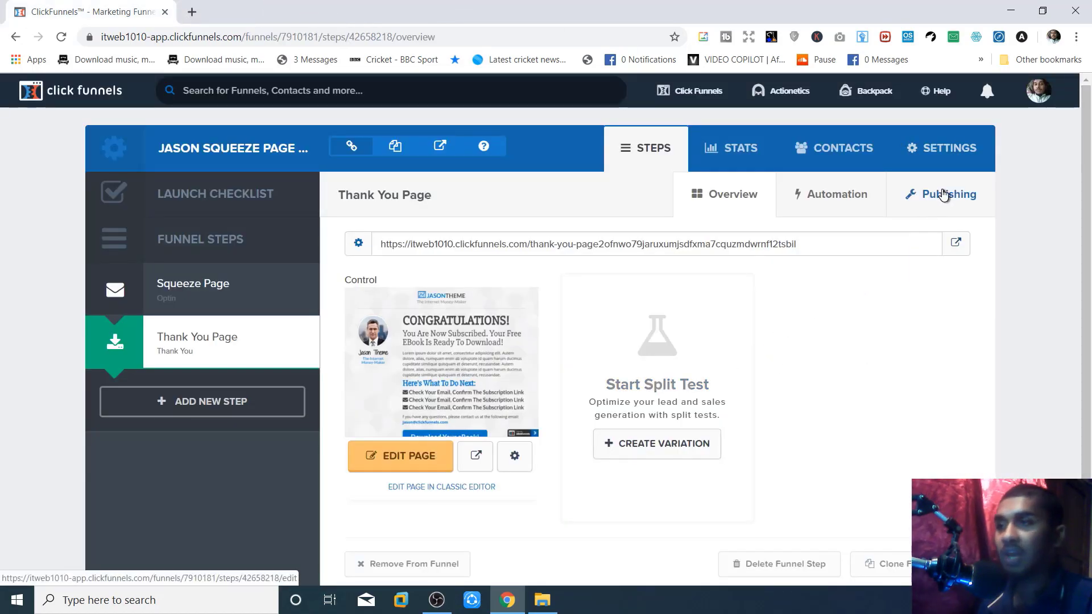
- Open the live 'Running A Handsome Business' squeeze page and select its web address
click(440, 146)
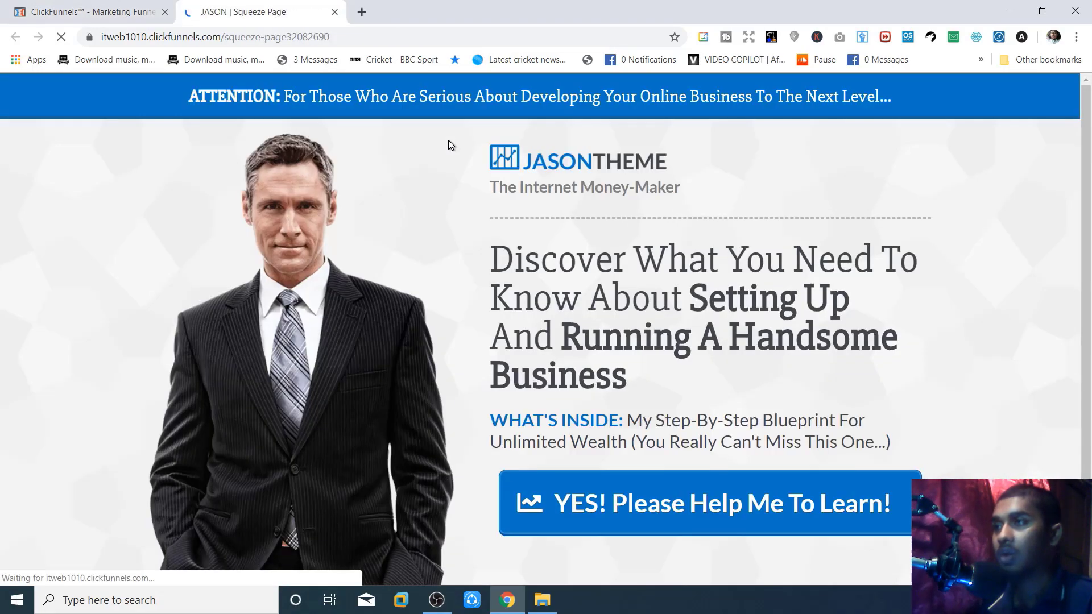
click(314, 36)
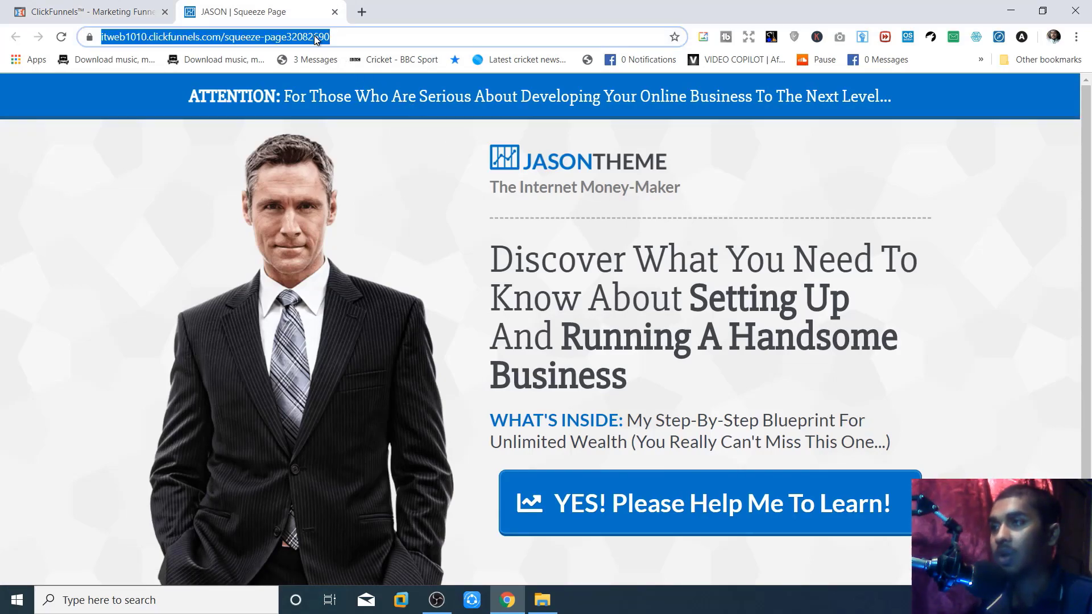